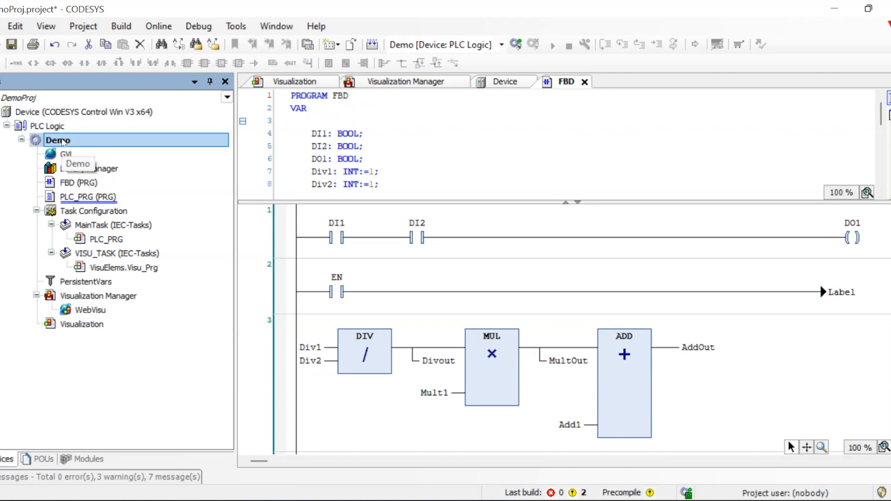
Begin adding a Symbol Configuration to the Demo application with OPC UA features support kept on
{"action": "right_click", "coordinate": [63, 142]}
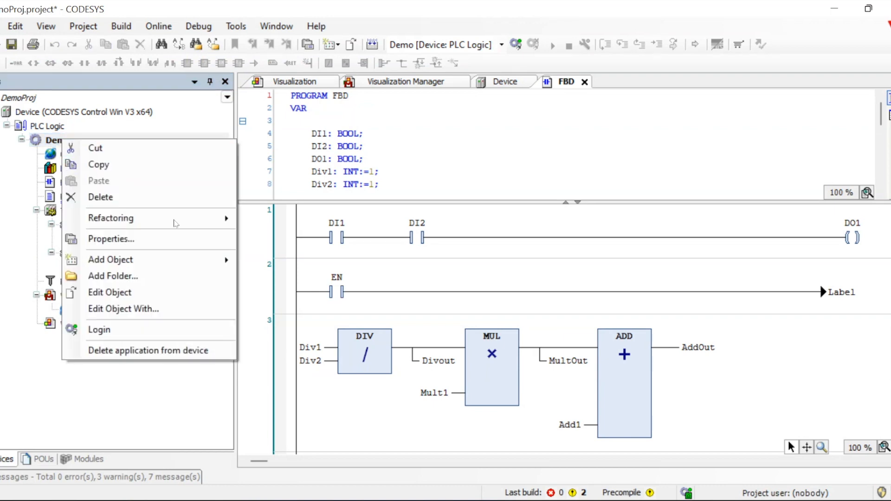
{"action": "mouse_move", "coordinate": [226, 264]}
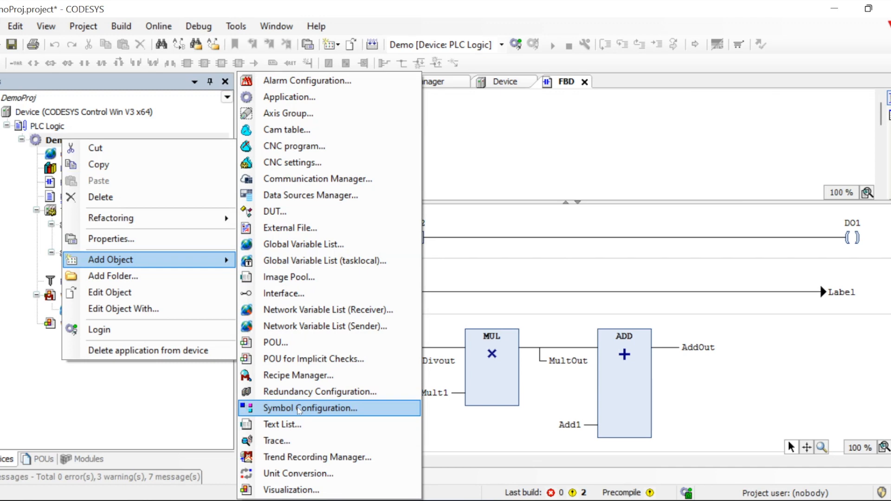
{"action": "left_click", "coordinate": [298, 410]}
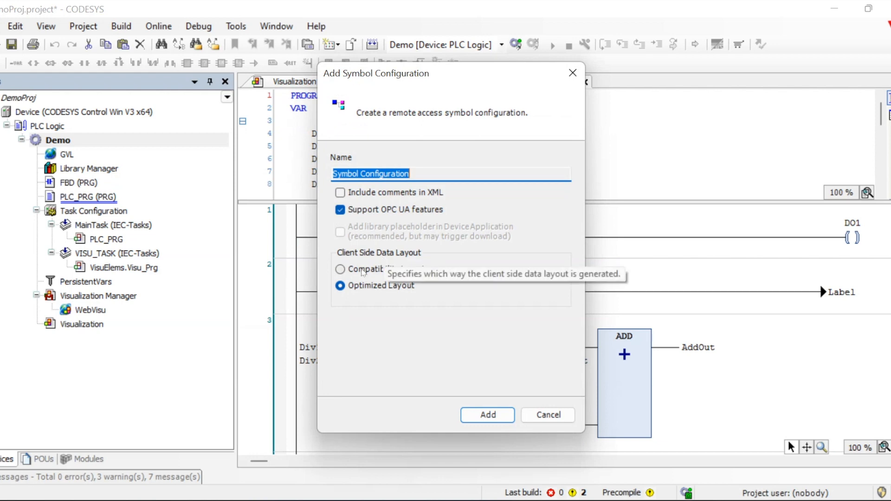
Create the Symbol Configuration under Demo, save the project, and generate code
{"action": "left_click", "coordinate": [482, 414]}
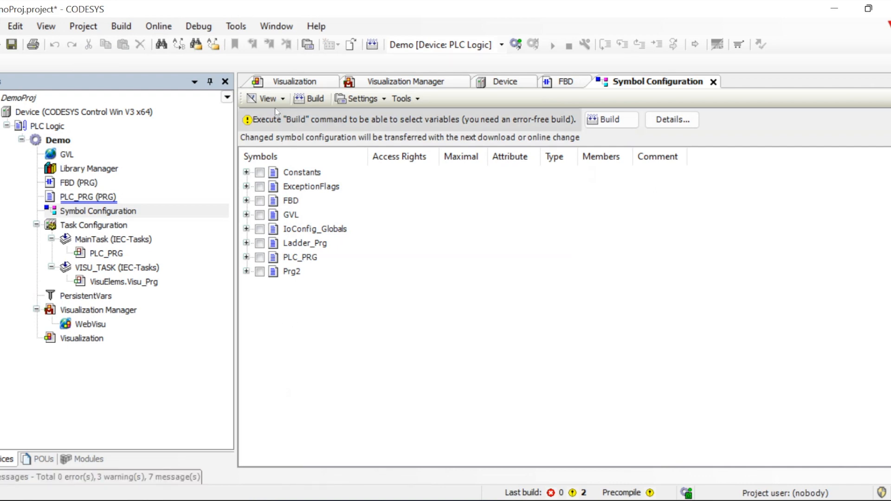
{"action": "left_click", "coordinate": [11, 44]}
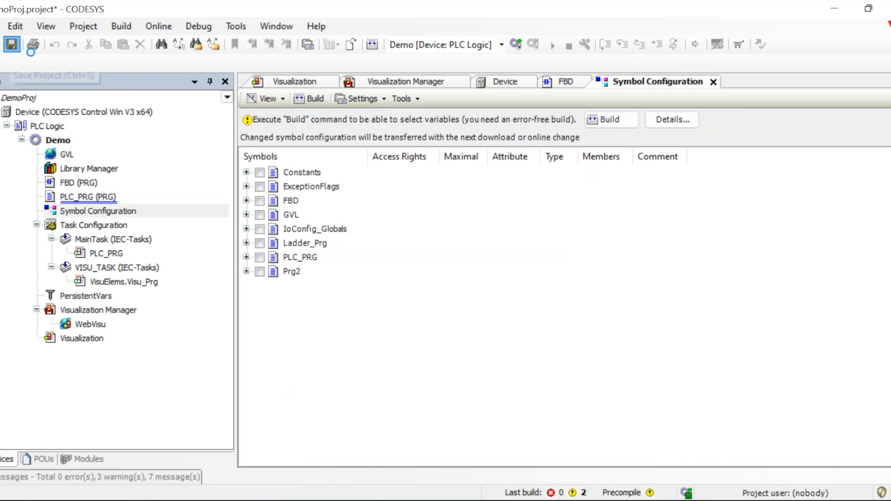
{"action": "left_click", "coordinate": [372, 44]}
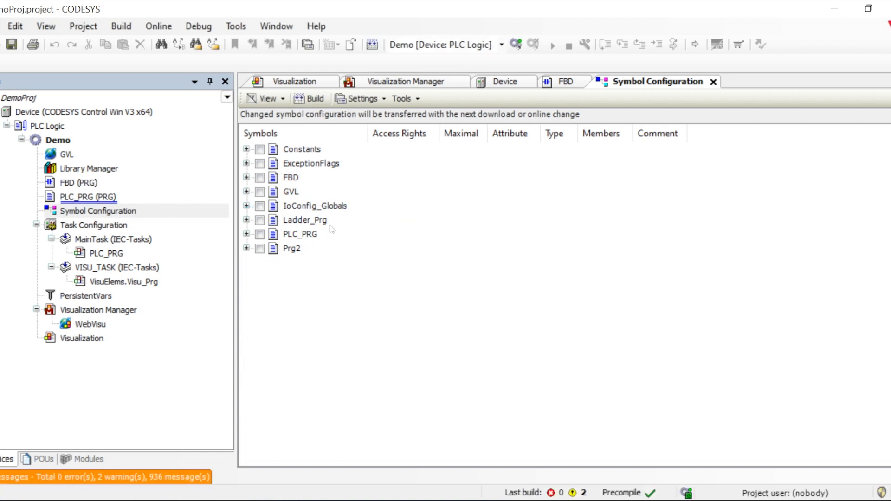
Publish GVL's GV_IN1 and GV_IN2 as OPC UA symbols
{"action": "left_click", "coordinate": [246, 206]}
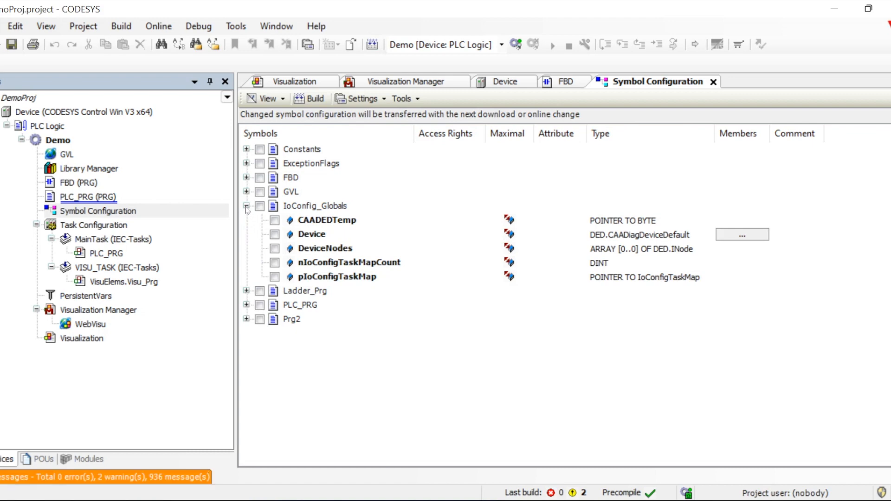
{"action": "left_click", "coordinate": [247, 206]}
{"action": "left_click", "coordinate": [246, 192]}
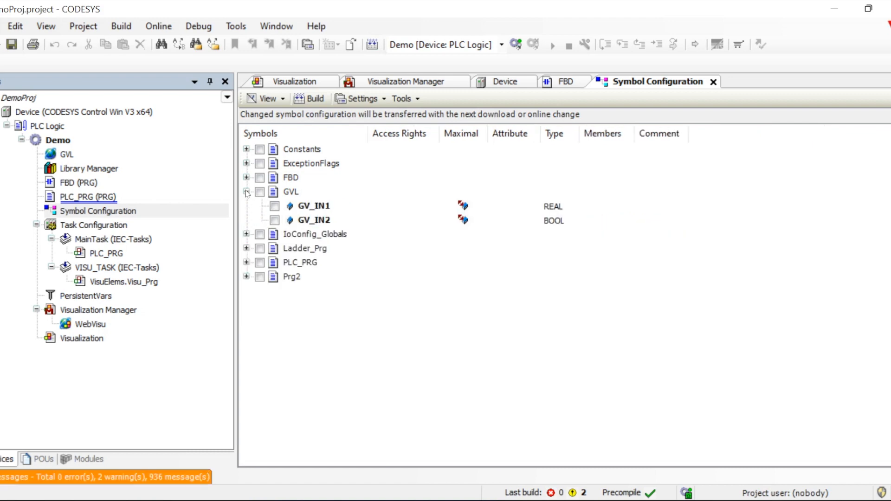
{"action": "left_click", "coordinate": [275, 206]}
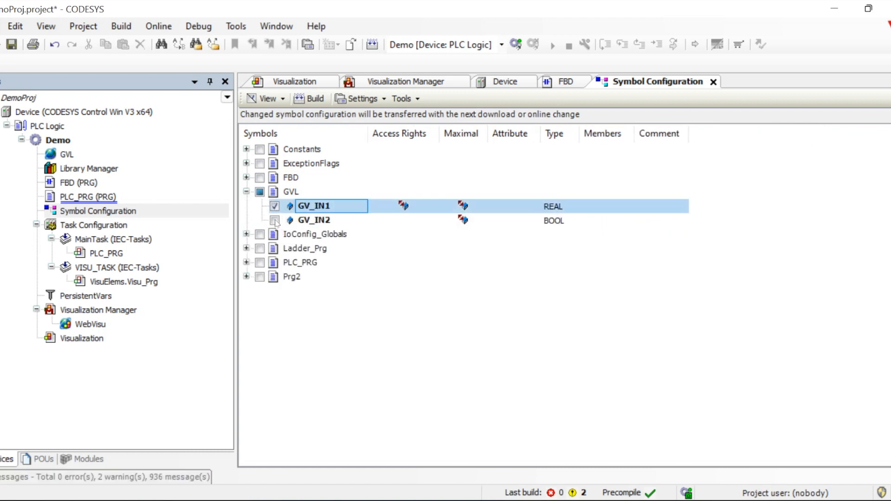
{"action": "left_click", "coordinate": [274, 220]}
{"action": "left_click", "coordinate": [374, 348]}
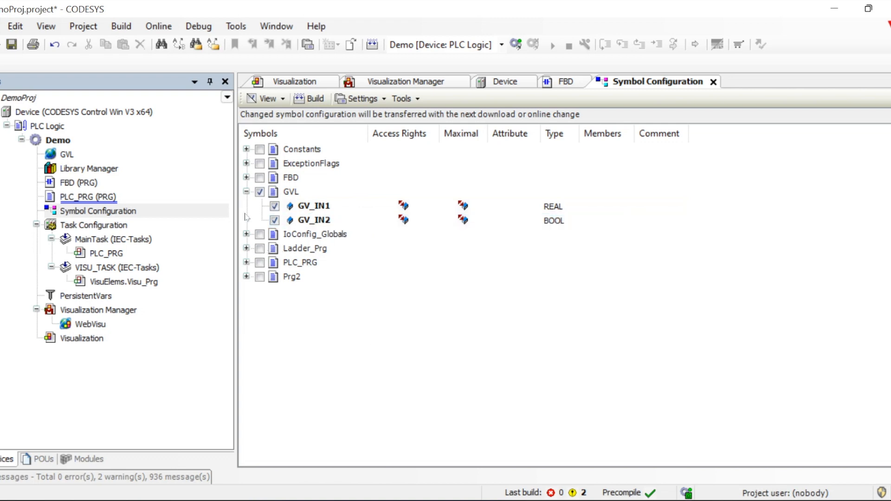
Publish FBD's Div1, Div2, Mult1, MultOut, AddOut and Add1 as symbols, then build
{"action": "left_click", "coordinate": [247, 178]}
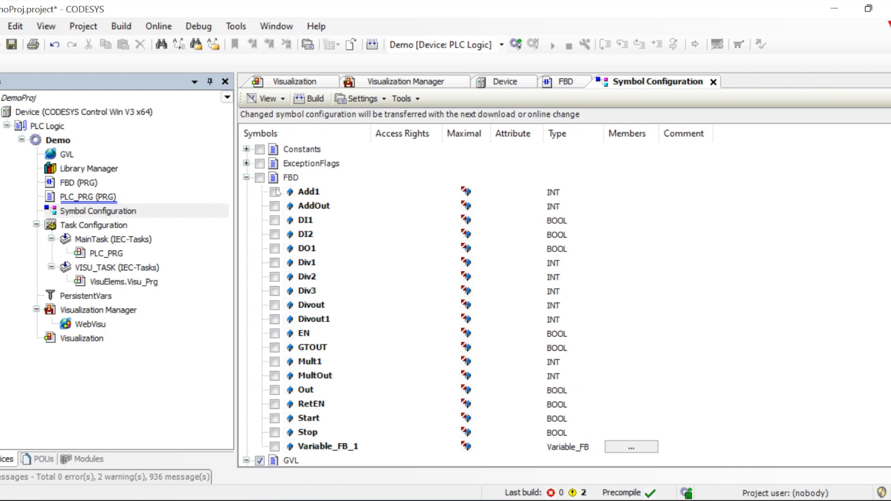
{"action": "left_click", "coordinate": [275, 263]}
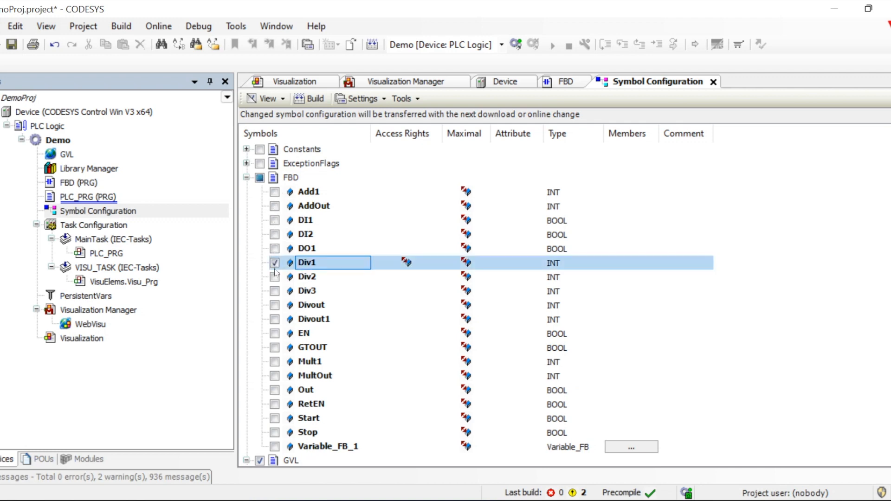
{"action": "left_click", "coordinate": [275, 277]}
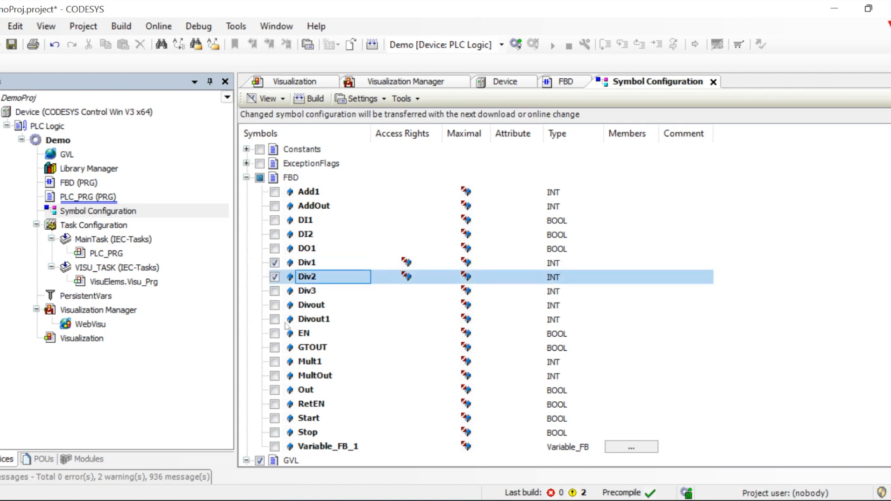
{"action": "left_click", "coordinate": [275, 362]}
{"action": "left_click", "coordinate": [275, 376]}
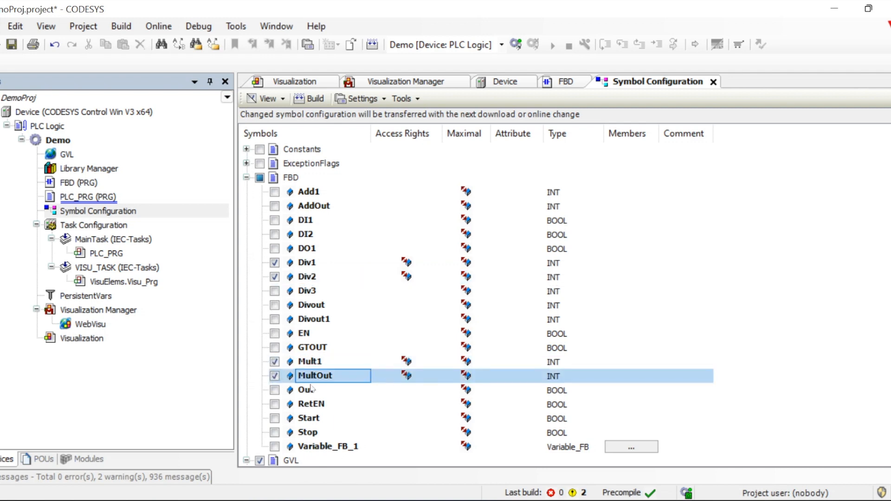
{"action": "left_click", "coordinate": [275, 206]}
{"action": "left_click", "coordinate": [275, 192]}
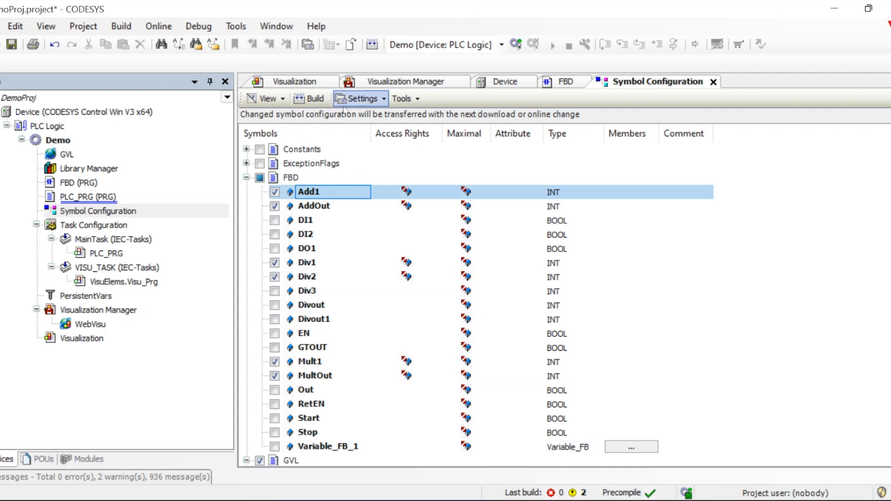
{"action": "left_click", "coordinate": [310, 97]}
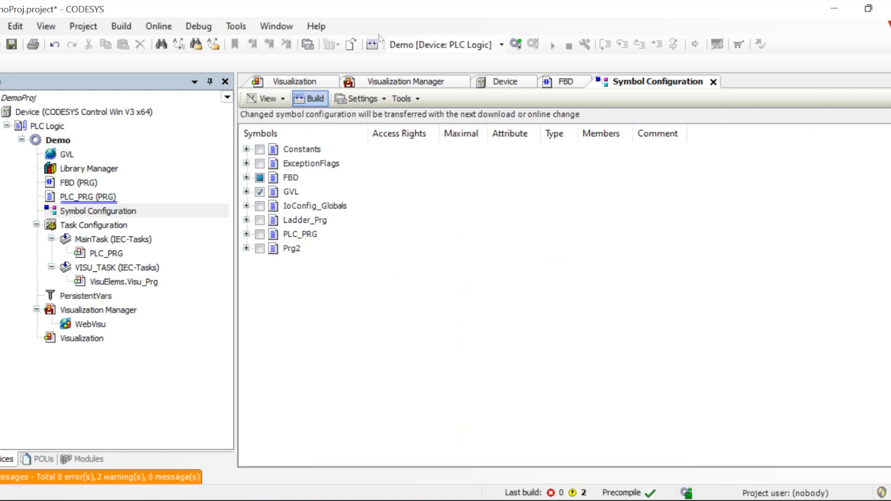
Log in with download and boot application update, start the PLC, and bring up UaExpert
{"action": "left_click", "coordinate": [518, 45]}
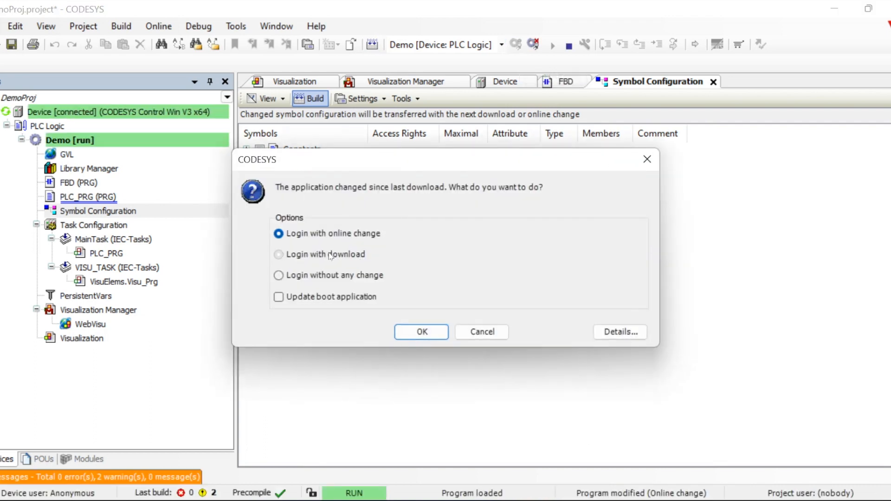
{"action": "left_click", "coordinate": [280, 254]}
{"action": "left_click", "coordinate": [422, 331]}
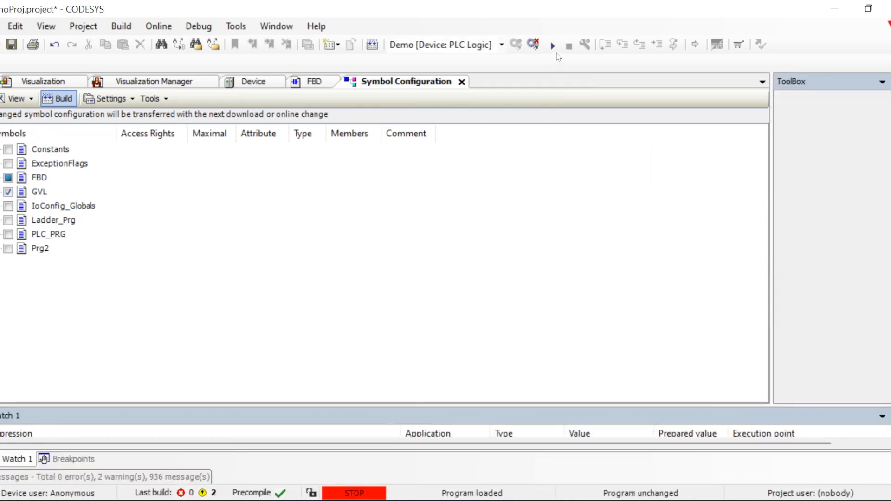
{"action": "left_click", "coordinate": [552, 45]}
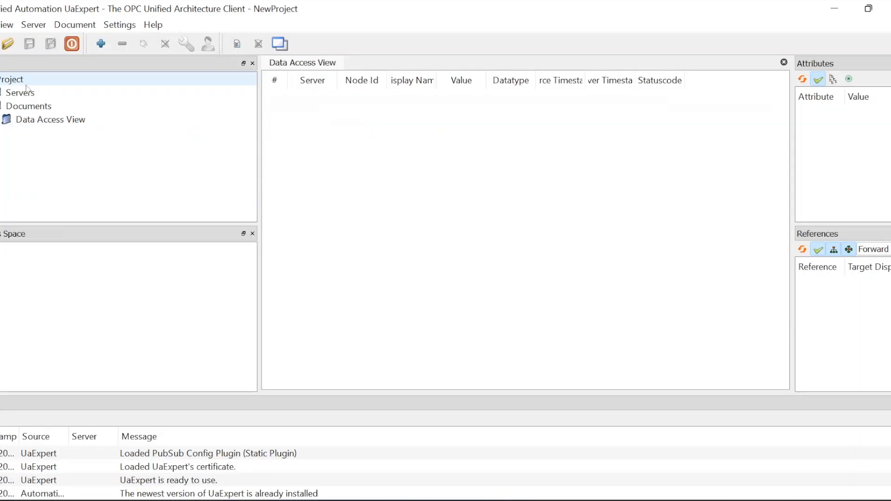
{"action": "left_click", "coordinate": [20, 92]}
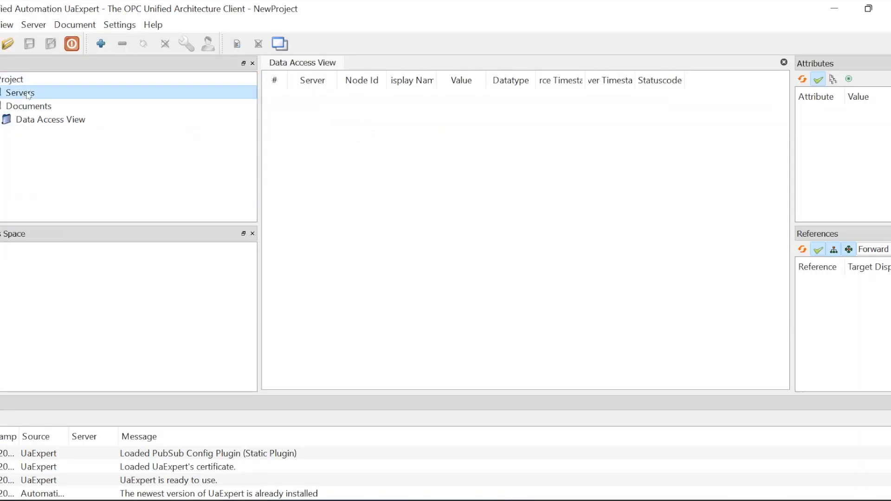
Add the local OPC UA server to UaExpert through its None-security endpoint
{"action": "left_click", "coordinate": [102, 44]}
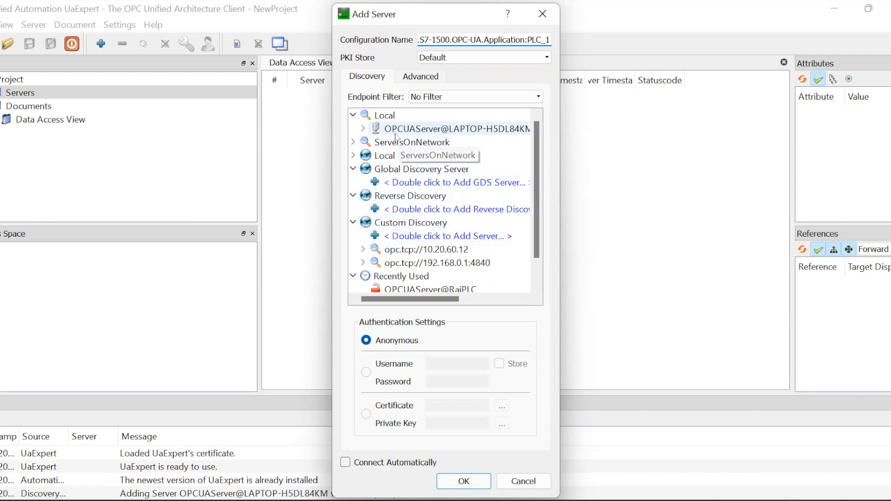
{"action": "double_click", "coordinate": [396, 131]}
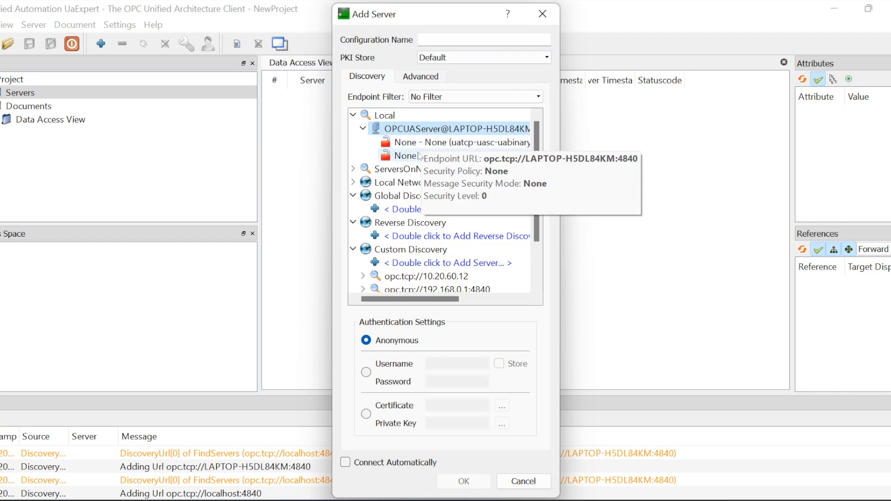
{"action": "double_click", "coordinate": [420, 160]}
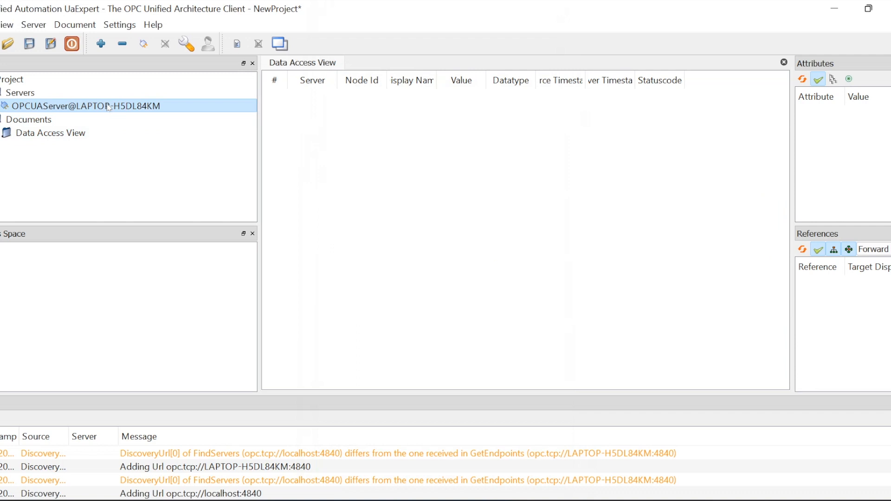
Connect to the server, browse to Demo's GVL, and monitor GV_IN1 and GV_IN2
{"action": "left_click", "coordinate": [143, 45]}
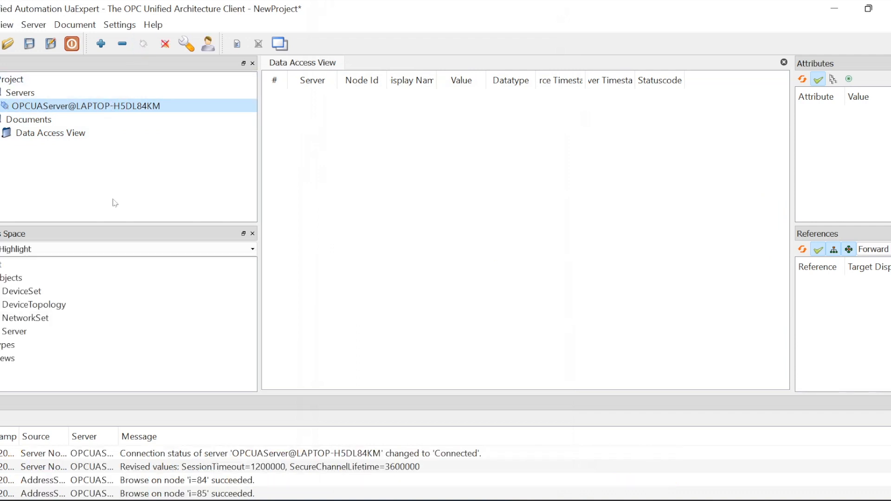
{"action": "left_click_drag", "start_coordinate": [100, 224], "coordinate": [100, 175]}
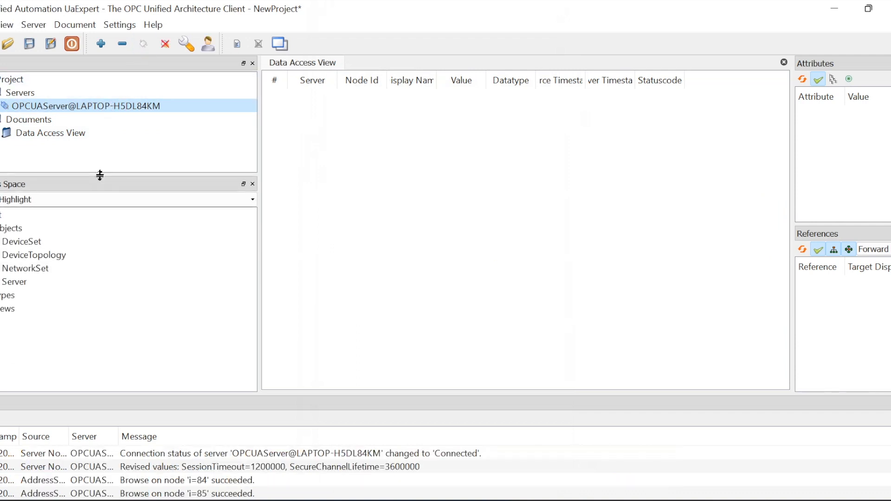
{"action": "double_click", "coordinate": [14, 241]}
{"action": "left_click", "coordinate": [7, 256]}
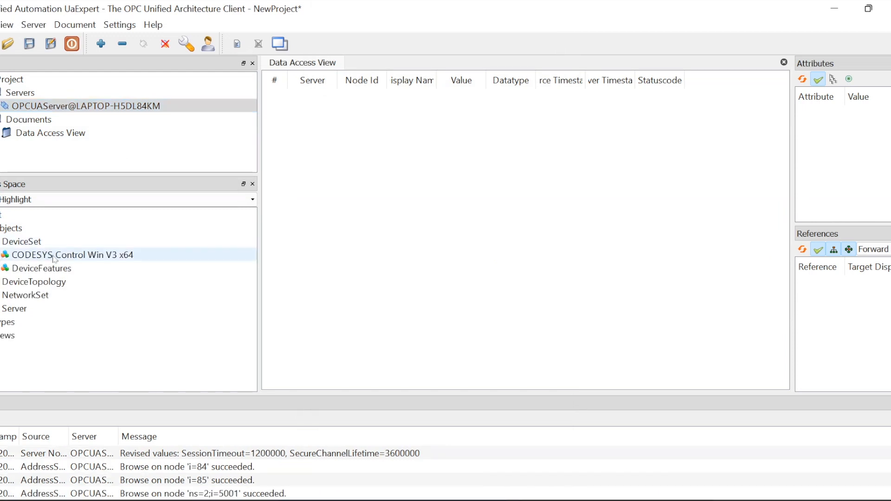
{"action": "double_click", "coordinate": [2, 255]}
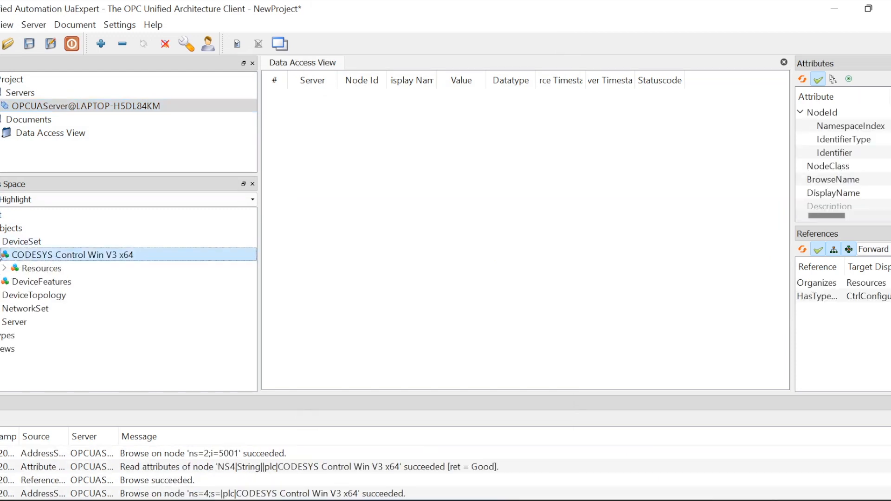
{"action": "left_click", "coordinate": [4, 268]}
{"action": "left_click", "coordinate": [14, 283]}
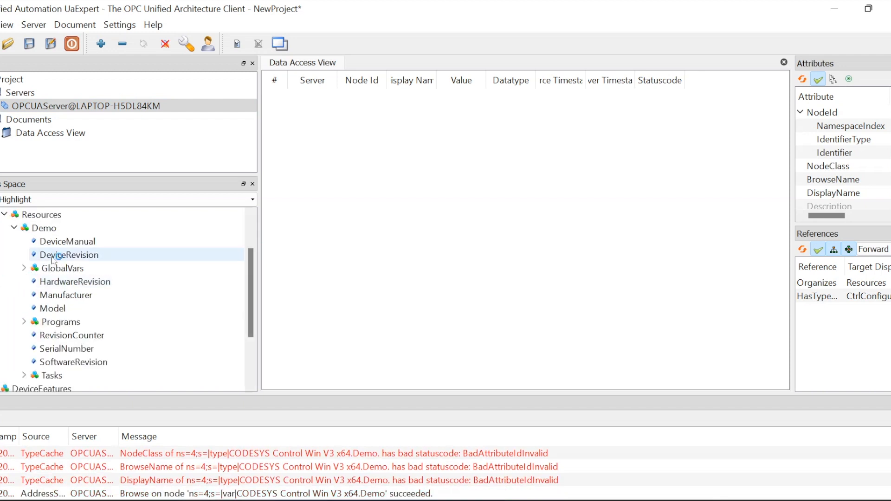
{"action": "left_click", "coordinate": [24, 269]}
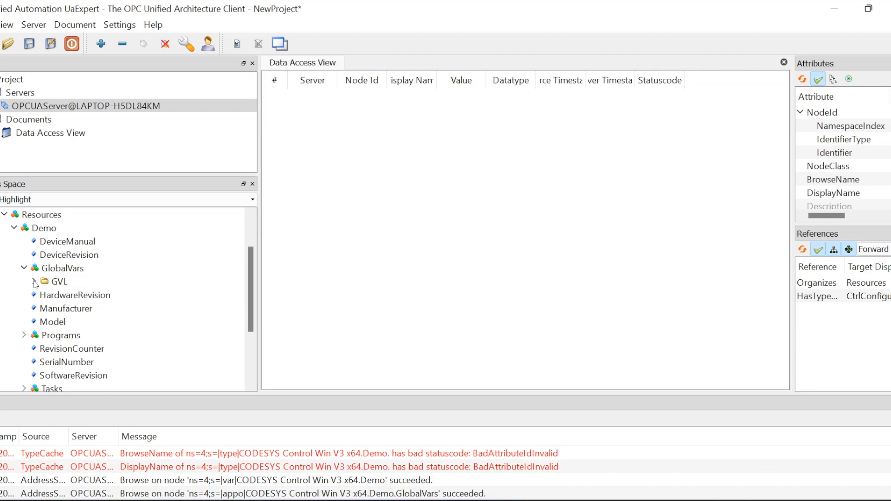
{"action": "left_click", "coordinate": [34, 282]}
{"action": "left_click_drag", "start_coordinate": [75, 295], "coordinate": [377, 186]}
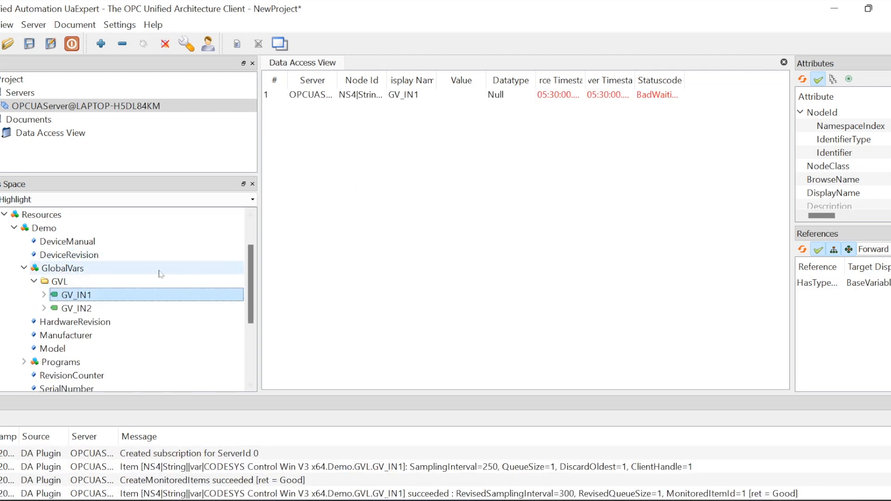
{"action": "left_click_drag", "start_coordinate": [91, 316], "coordinate": [367, 232]}
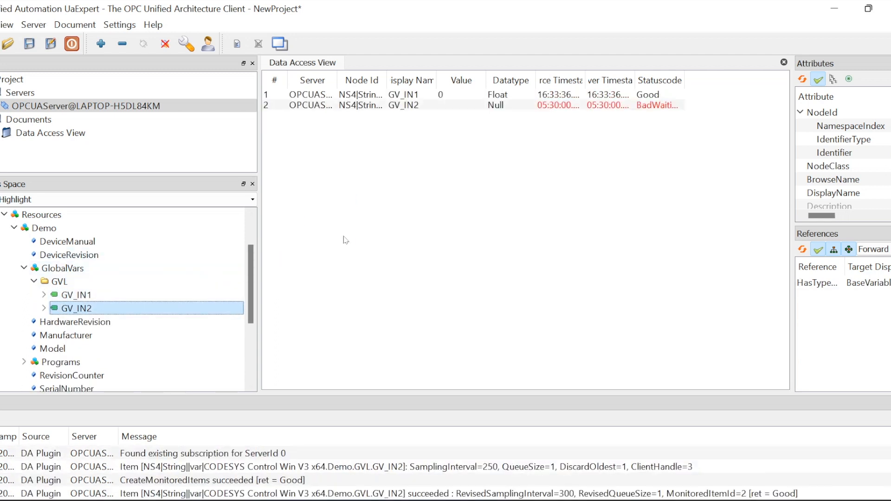
Add FBD's six variables, Add1 through MultOut, to the Data Access View
{"action": "left_click", "coordinate": [24, 362]}
{"action": "scroll", "coordinate": [67, 342], "scroll_direction": "down", "scroll_amount": 2}
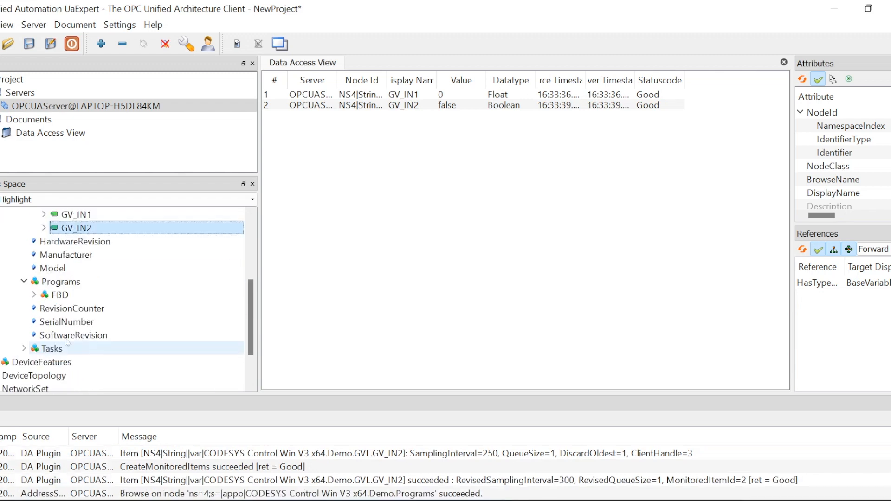
{"action": "left_click", "coordinate": [34, 295]}
{"action": "left_click", "coordinate": [73, 309]}
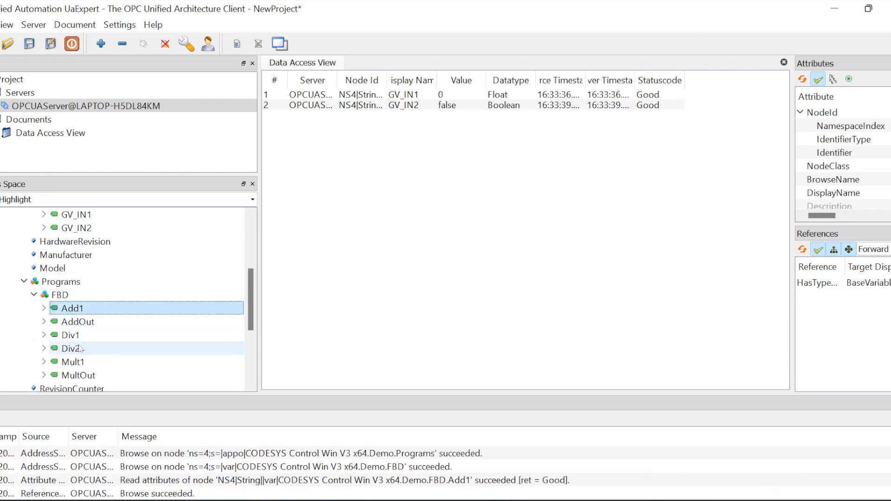
{"action": "left_click", "coordinate": [74, 376], "text": "shift"}
{"action": "left_click_drag", "start_coordinate": [72, 376], "coordinate": [325, 290]}
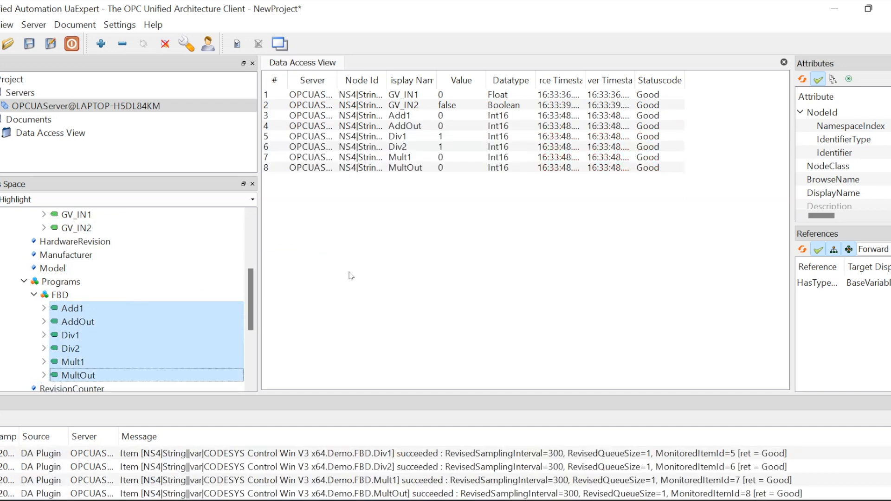
{"action": "left_click", "coordinate": [446, 149]}
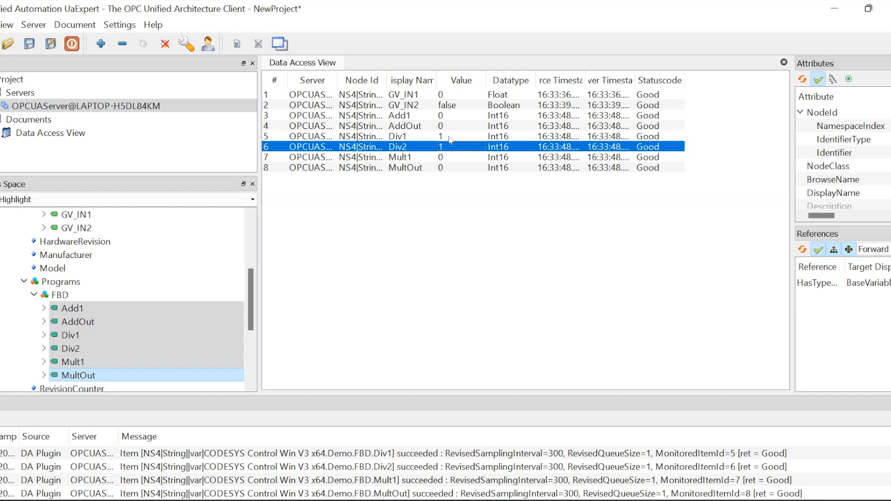
Write 9 to Div1 and 2 to Mult1 from the Data Access View
{"action": "double_click", "coordinate": [444, 136]}
{"action": "type", "text": "9"}
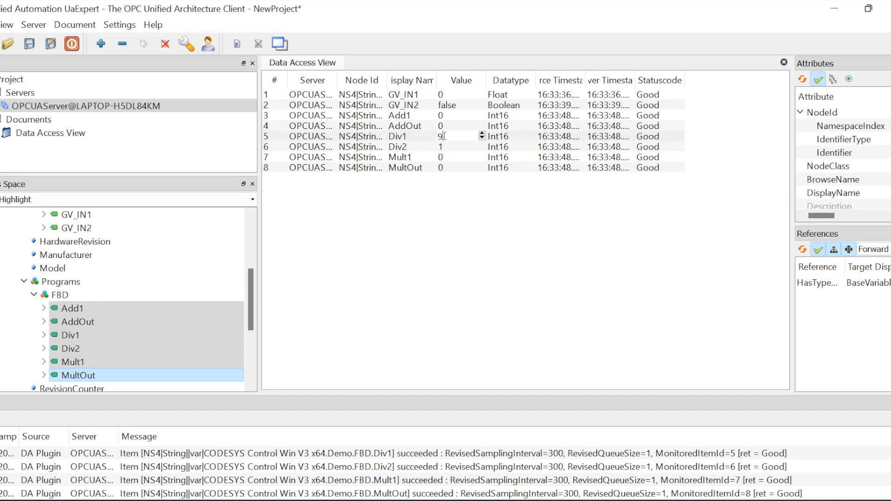
{"action": "key", "text": "Return"}
{"action": "double_click", "coordinate": [443, 158]}
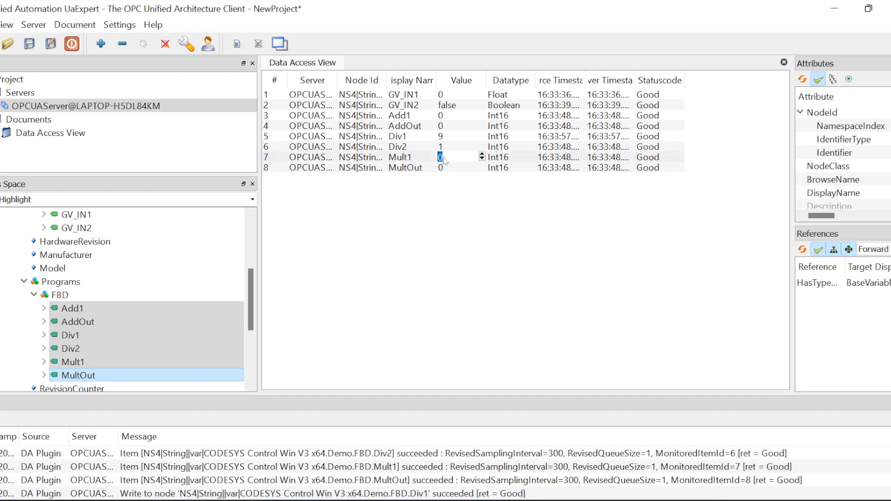
{"action": "type", "text": "2"}
{"action": "key", "text": "Return"}
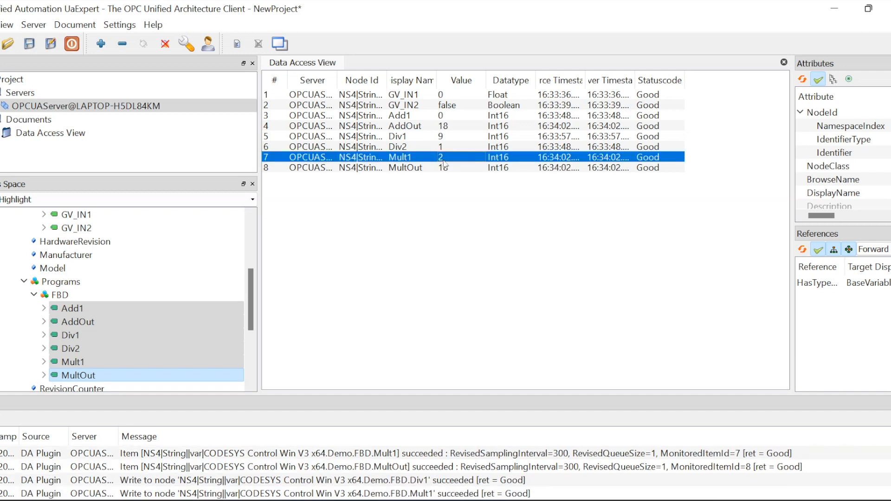
Write 13 to Add1, then return to CODESYS
{"action": "left_click", "coordinate": [416, 127]}
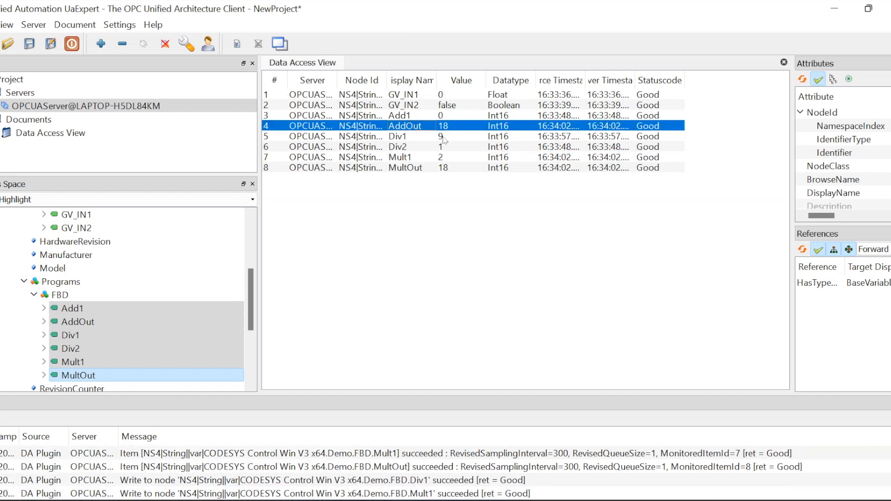
{"action": "double_click", "coordinate": [442, 116]}
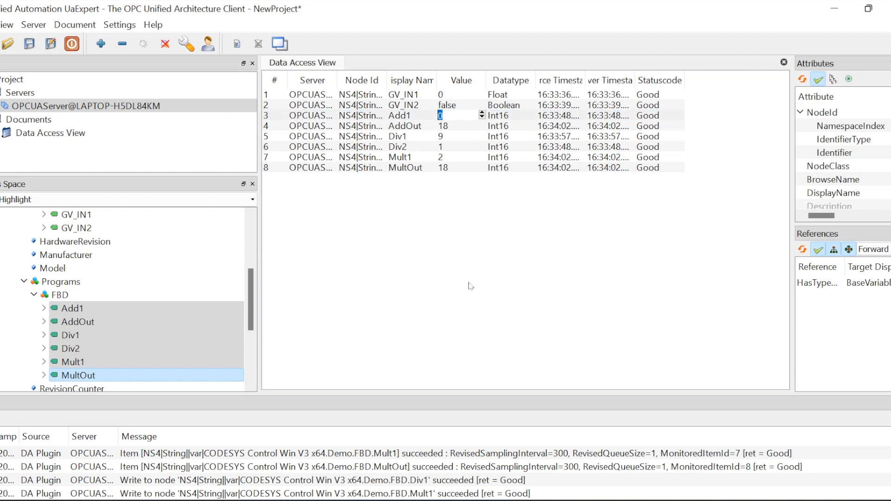
{"action": "type", "text": "13"}
{"action": "key", "text": "Return"}
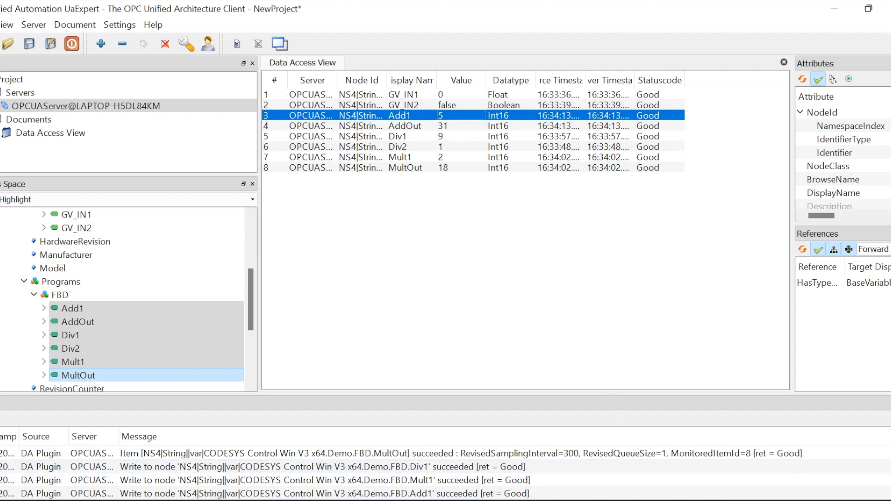
{"action": "left_click", "coordinate": [617, 500]}
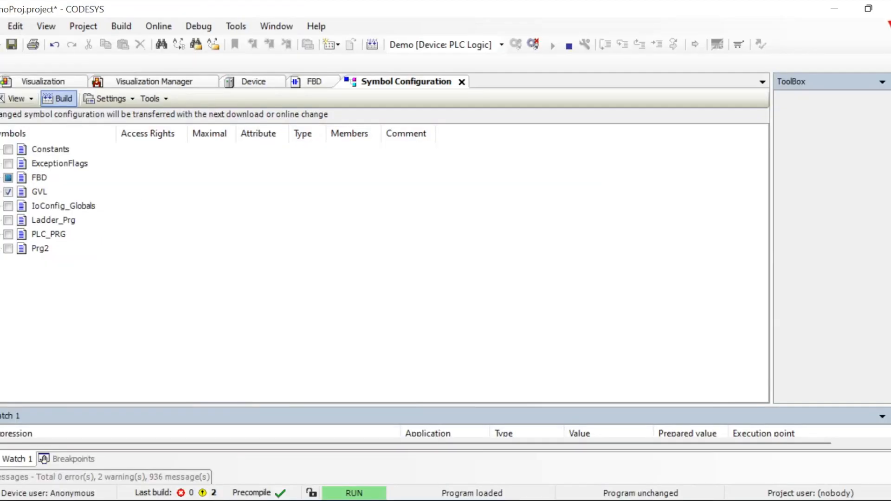
Open the FBD program, review its live network values, and log out of the controller
{"action": "mouse_move", "coordinate": [0, 98]}
{"action": "double_click", "coordinate": [96, 183]}
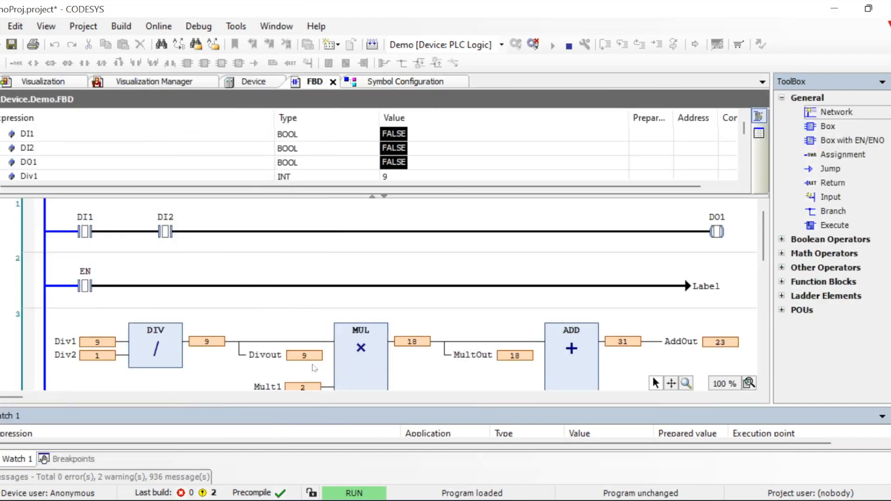
{"action": "scroll", "coordinate": [622, 341], "scroll_direction": "down", "scroll_amount": 3}
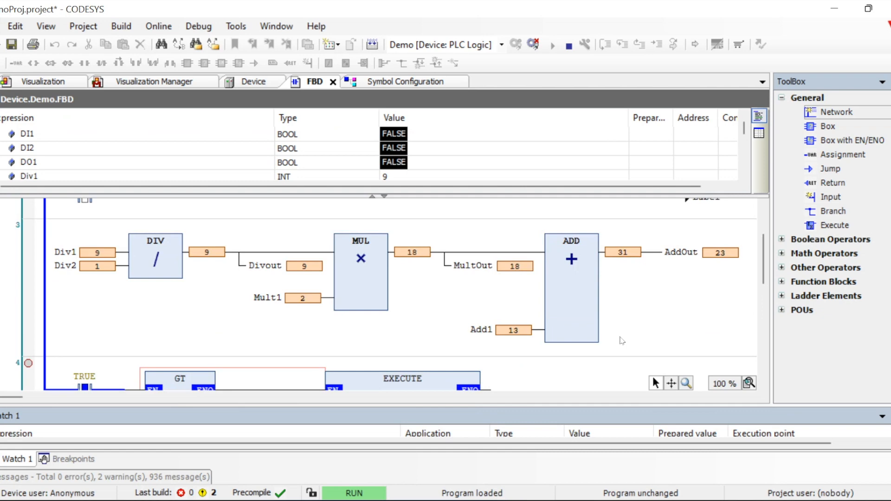
{"action": "scroll", "coordinate": [374, 356], "scroll_direction": "up", "scroll_amount": 3}
{"action": "scroll", "coordinate": [373, 355], "scroll_direction": "down", "scroll_amount": 4}
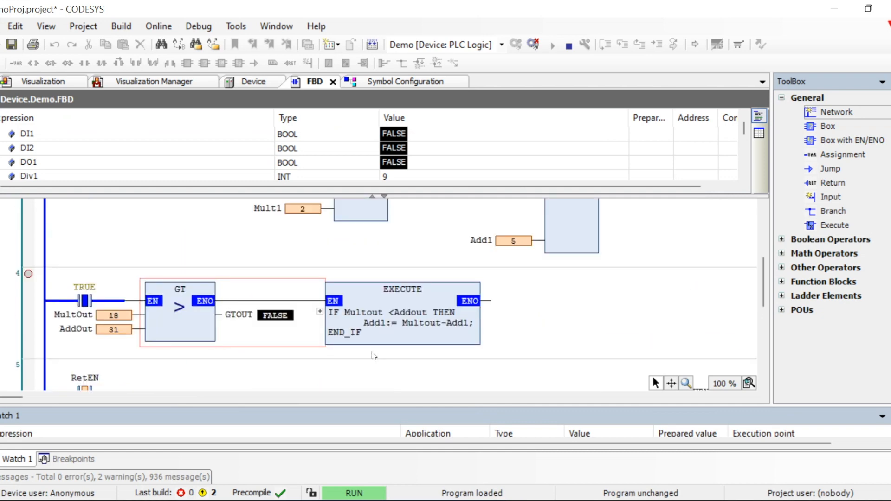
{"action": "scroll", "coordinate": [333, 338], "scroll_direction": "up", "scroll_amount": 4}
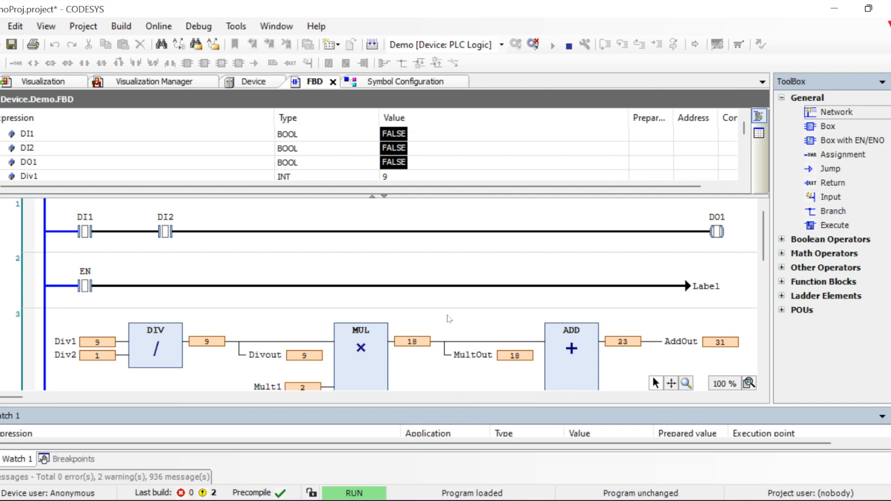
{"action": "left_click", "coordinate": [465, 238]}
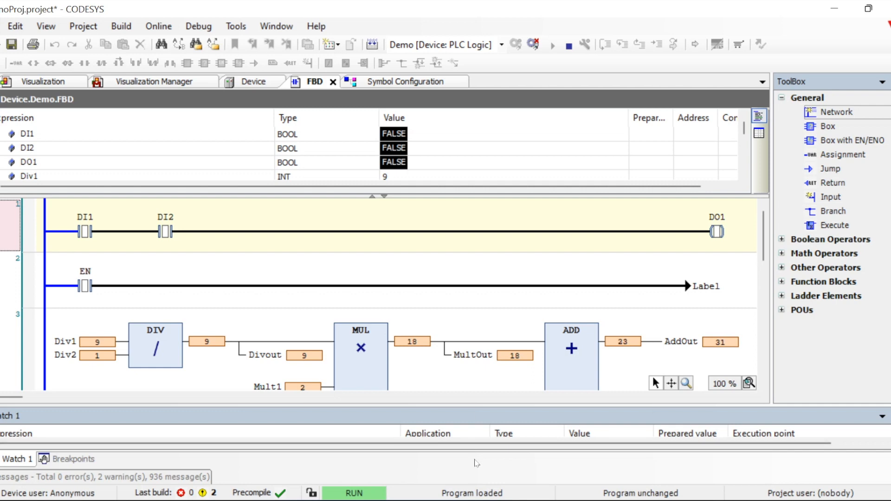
{"action": "left_click", "coordinate": [533, 44]}
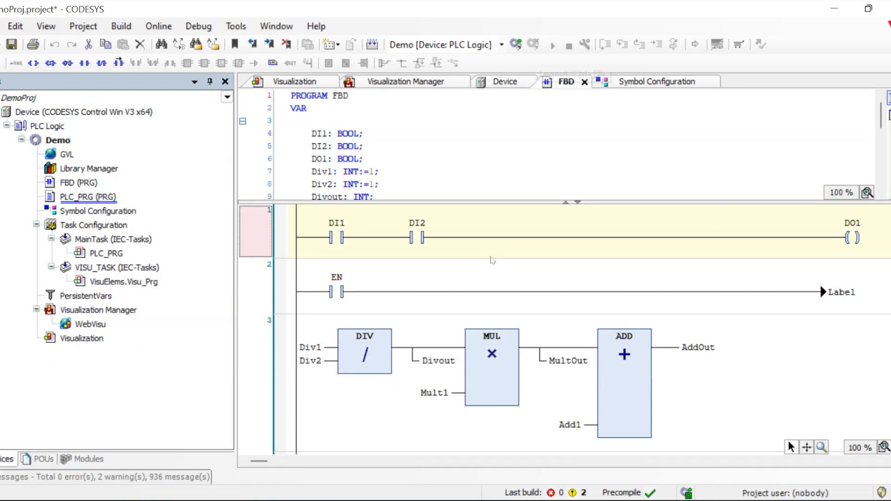
Check in UaExpert that Add1 reads 5 and AddOut reads 31
{"action": "left_click", "coordinate": [705, 431]}
{"action": "key", "text": "alt+Tab"}
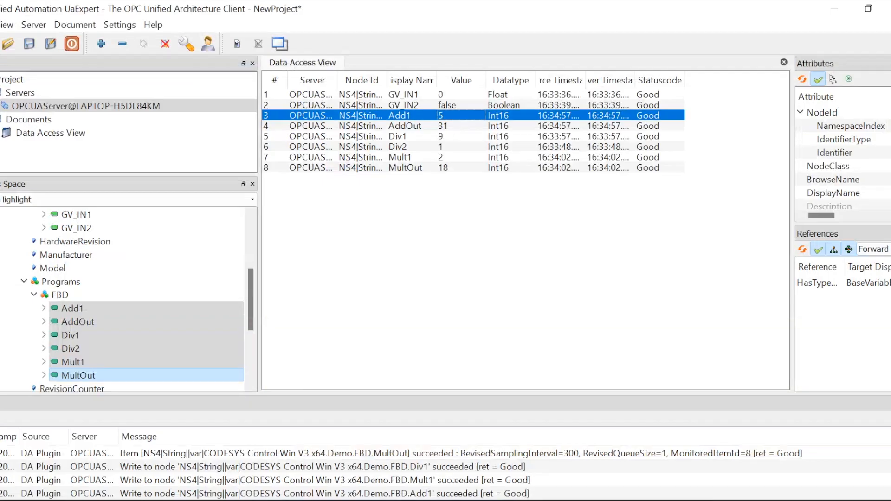
{"action": "left_click", "coordinate": [430, 251]}
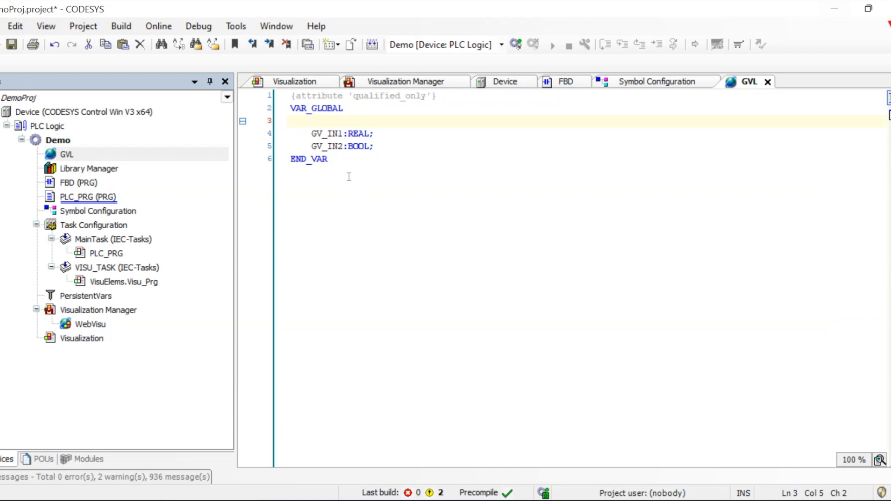
Add an {attribute 'hide'} pragma above GV_IN1 in GVL, build, and open Symbol Configuration
{"action": "left_click_drag", "start_coordinate": [436, 96], "coordinate": [289, 94]}
{"action": "key", "text": "ctrl+c"}
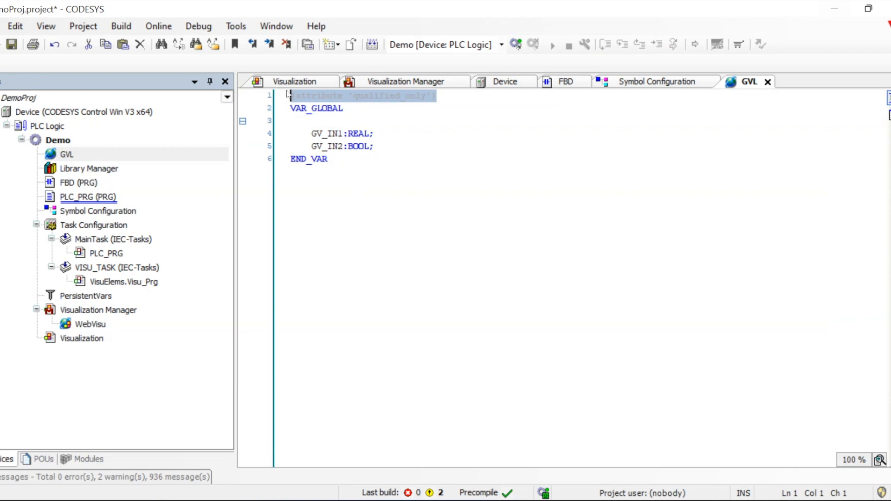
{"action": "left_click", "coordinate": [314, 122]}
{"action": "key", "text": "ctrl+v"}
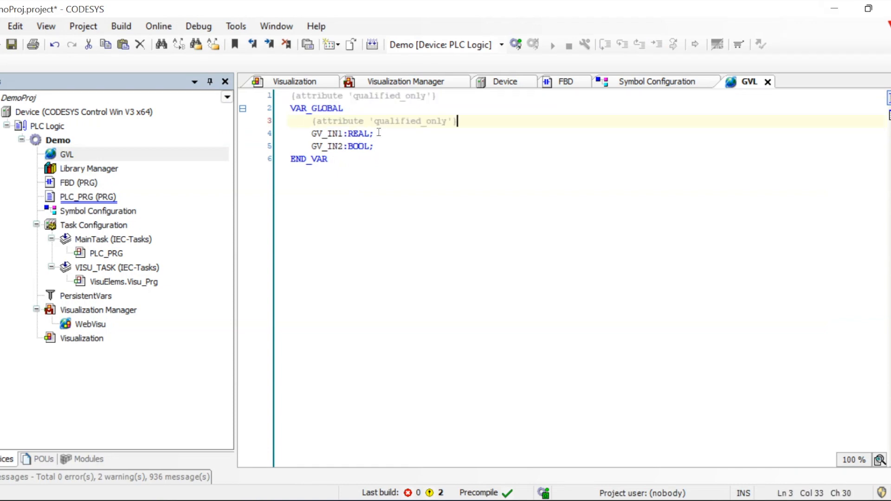
{"action": "double_click", "coordinate": [395, 121]}
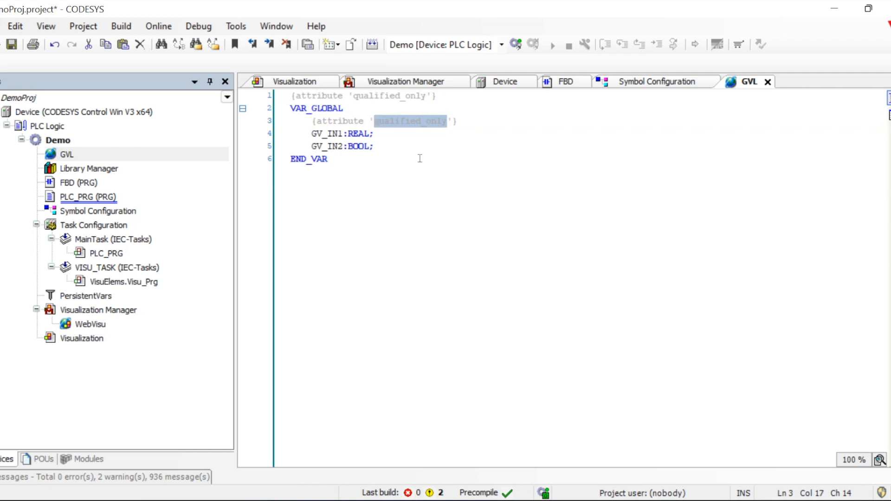
{"action": "type", "text": "hide"}
{"action": "left_click", "coordinate": [444, 204]}
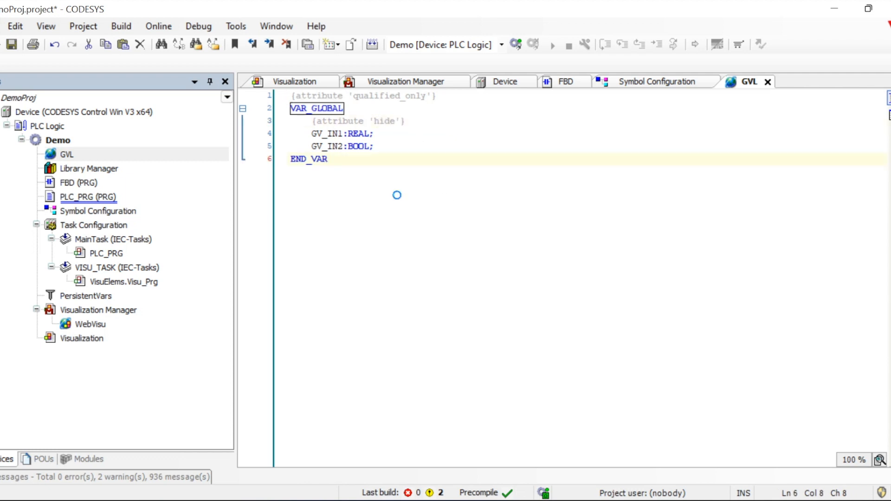
{"action": "left_click", "coordinate": [372, 45]}
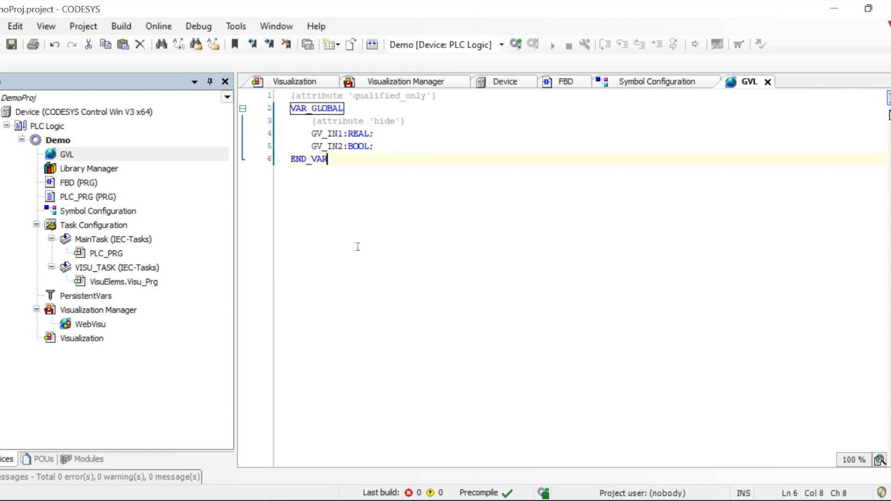
{"action": "double_click", "coordinate": [87, 211]}
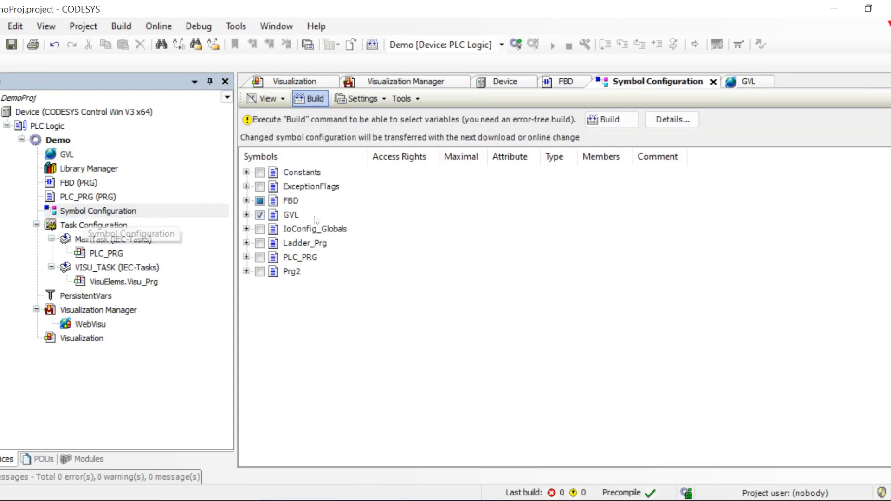
Unpublish GV_IN1 and GV_IN2 under GVL in the Symbol Configuration
{"action": "left_click", "coordinate": [599, 120]}
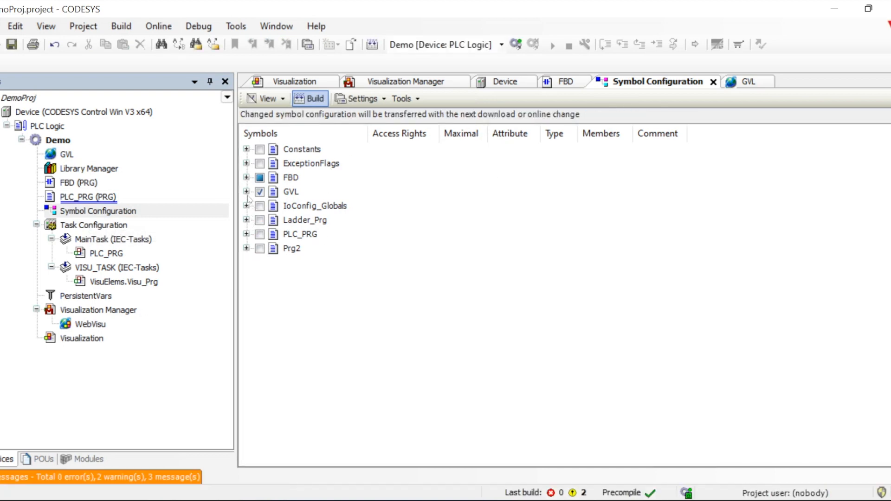
{"action": "left_click", "coordinate": [247, 192]}
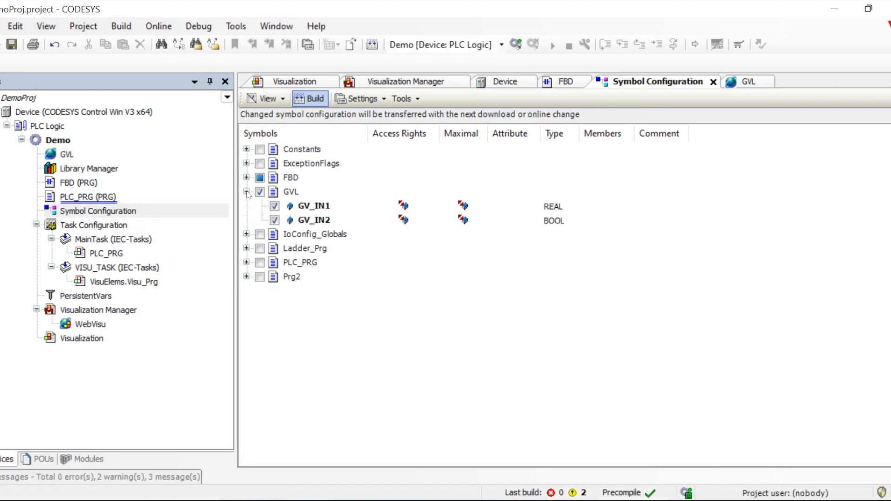
{"action": "left_click", "coordinate": [274, 206]}
{"action": "left_click", "coordinate": [274, 221]}
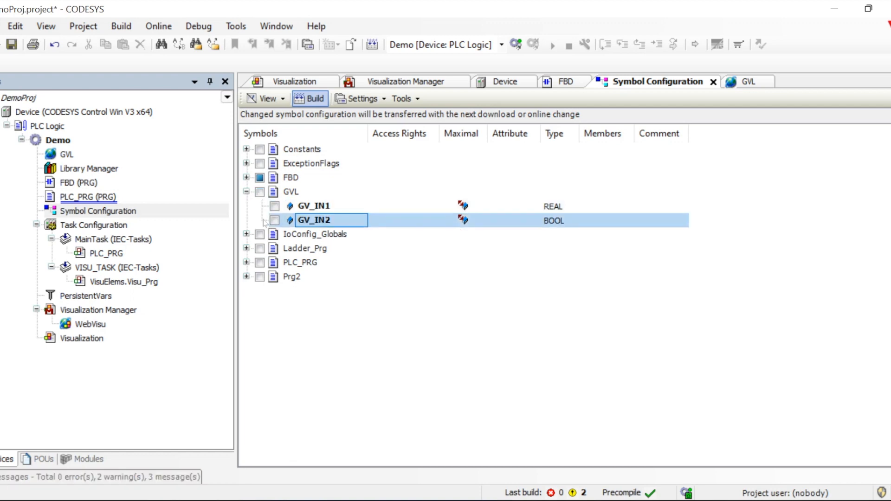
{"action": "left_click", "coordinate": [247, 192]}
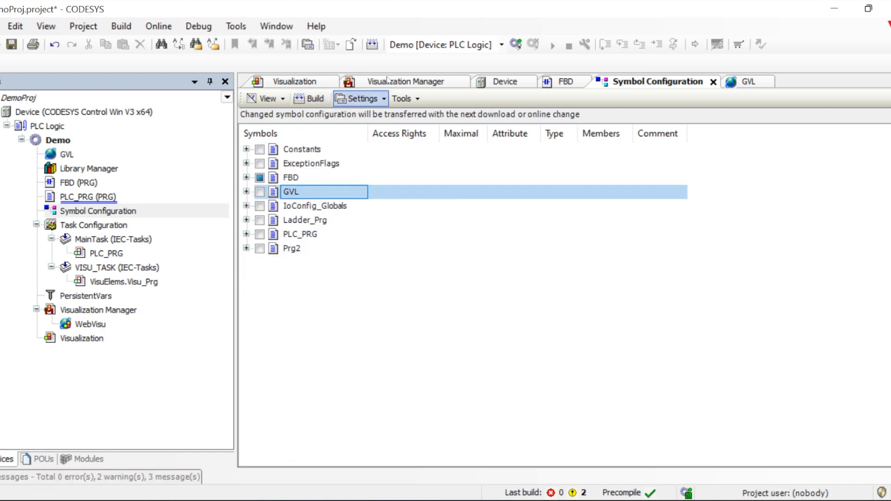
Regenerate code and rebuild the project, ending with 0 errors and 2 warnings
{"action": "left_click", "coordinate": [373, 45]}
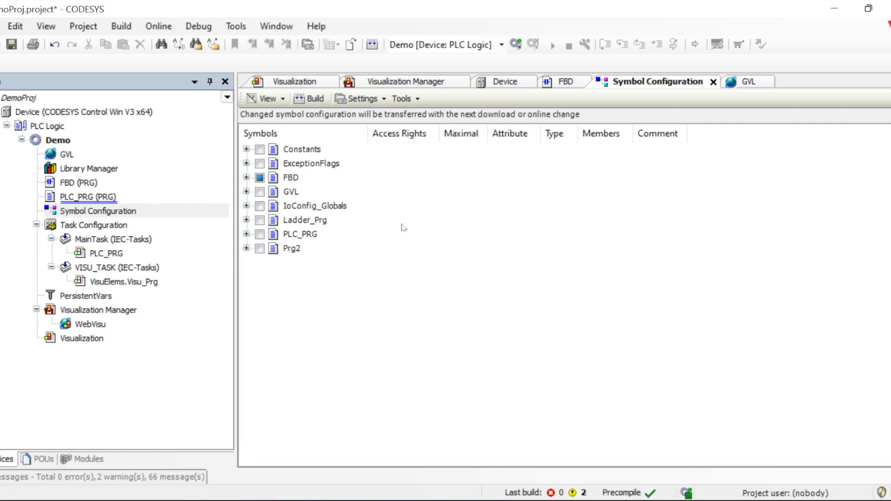
{"action": "left_click", "coordinate": [247, 192]}
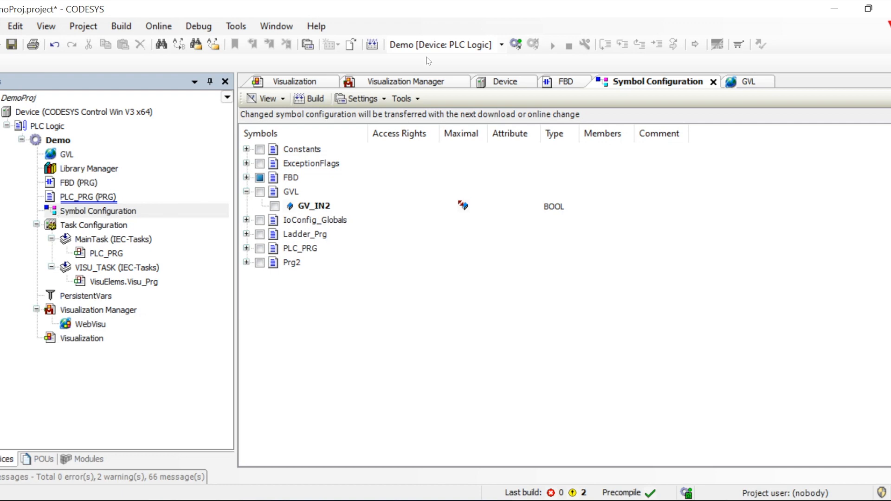
{"action": "left_click", "coordinate": [372, 44]}
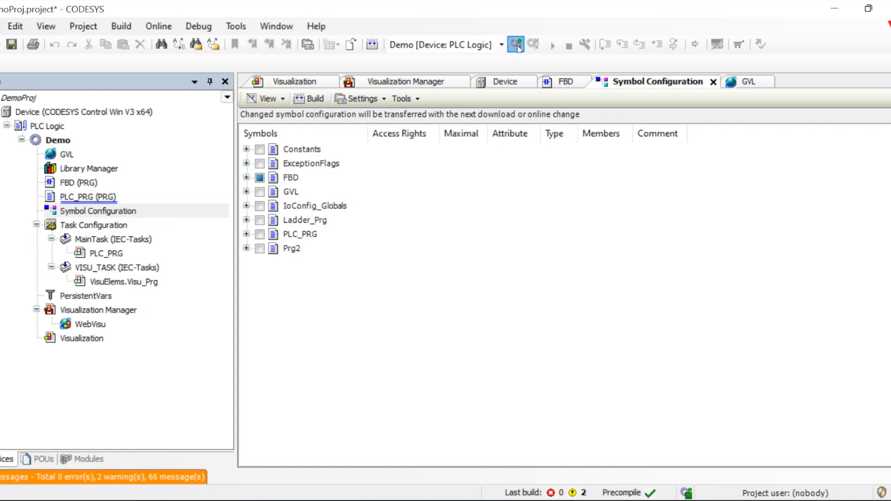
Log in to the running device, applying the symbol changes as an online change
{"action": "left_click", "coordinate": [516, 44]}
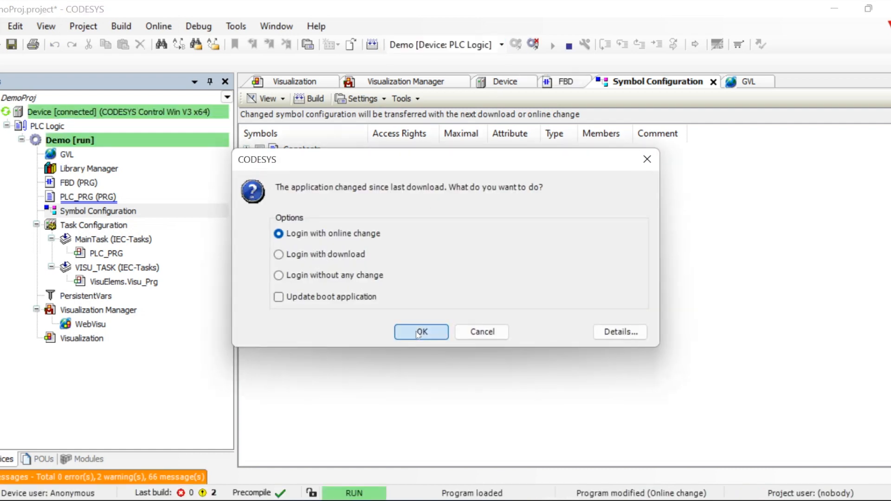
{"action": "left_click", "coordinate": [416, 332]}
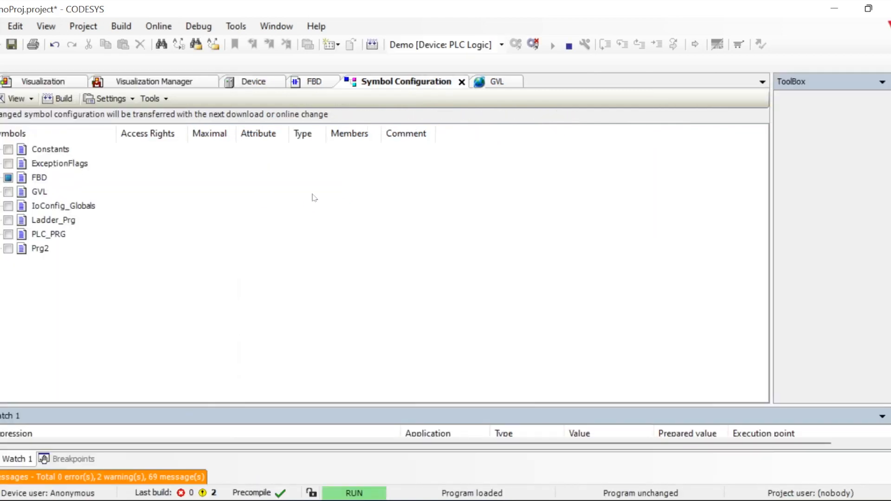
In UaExpert, browse Objects > DeviceSet > CODESYS Control Win V3 x64 > Resources > Demo > GlobalVars, finding no variables
{"action": "left_click", "coordinate": [638, 500]}
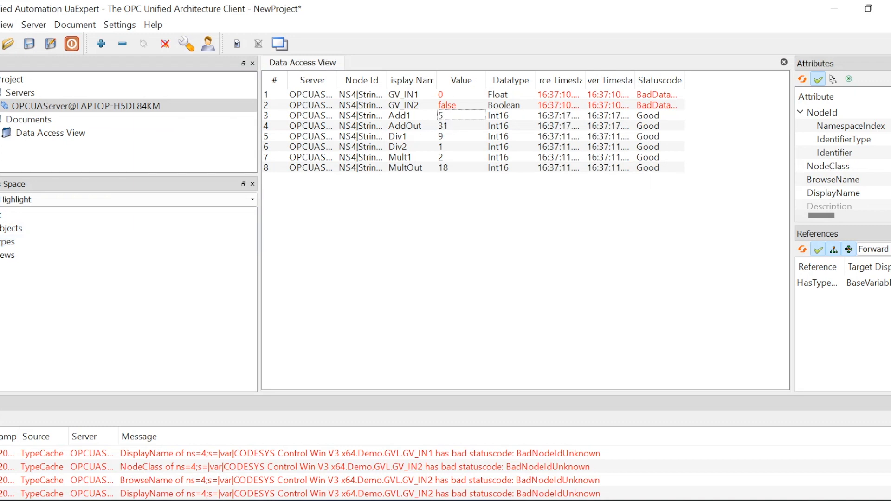
{"action": "left_click", "coordinate": [0, 228]}
{"action": "left_click", "coordinate": [0, 241]}
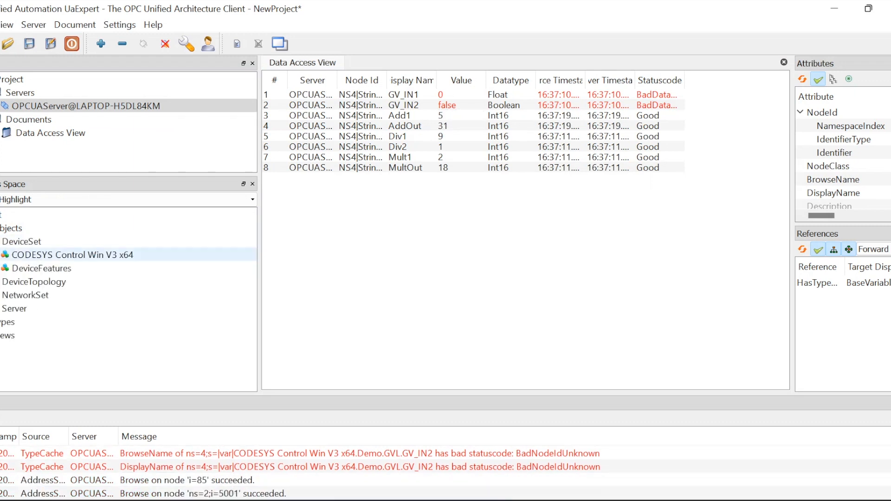
{"action": "left_click", "coordinate": [0, 255]}
{"action": "left_click", "coordinate": [6, 269]}
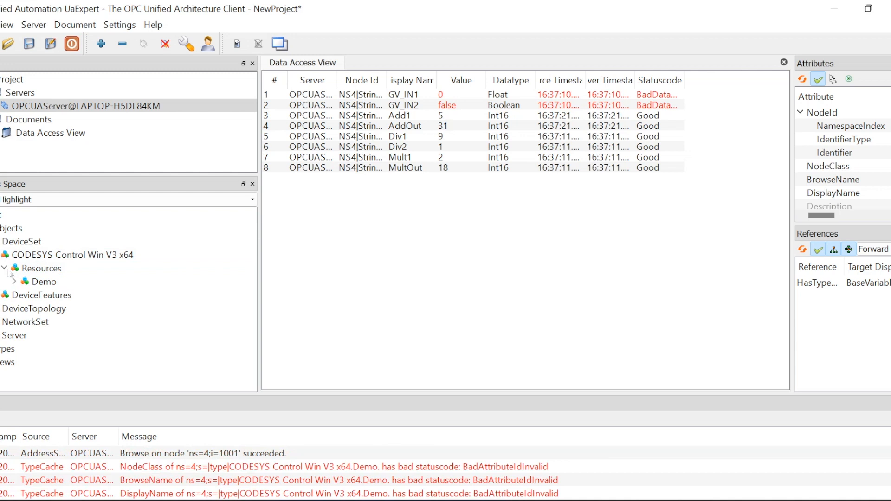
{"action": "left_click", "coordinate": [14, 282]}
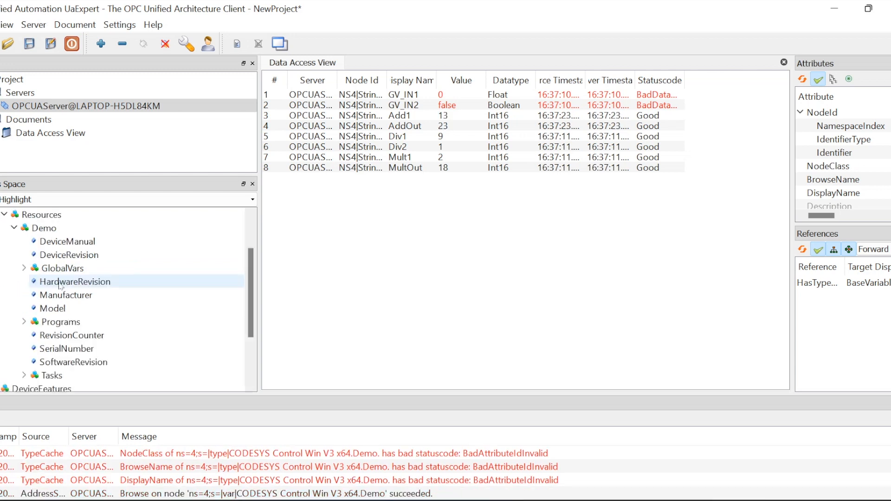
{"action": "left_click", "coordinate": [33, 269]}
{"action": "left_click", "coordinate": [24, 269]}
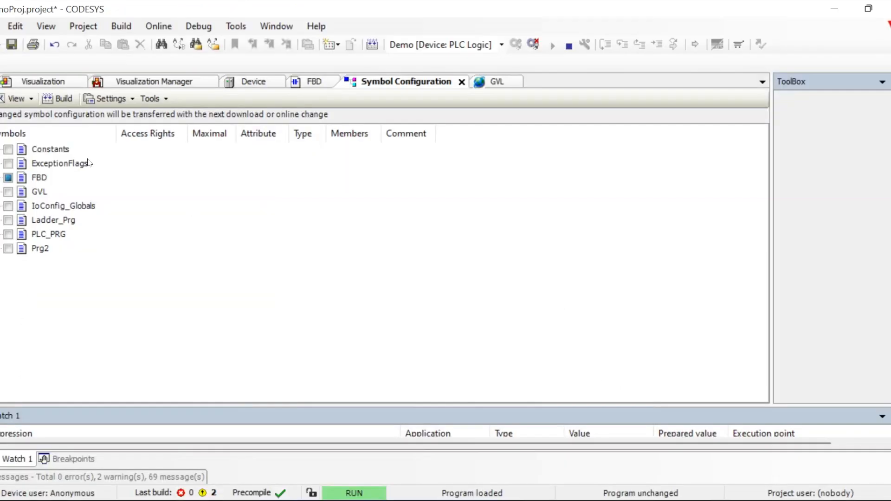
Log out, re-publish GV_IN2 under GVL, and log back in with online change
{"action": "left_click", "coordinate": [533, 44]}
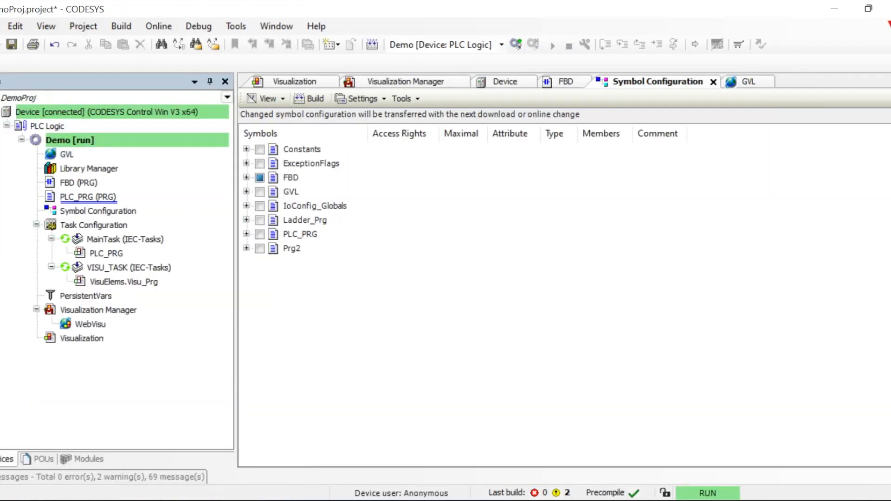
{"action": "double_click", "coordinate": [61, 156]}
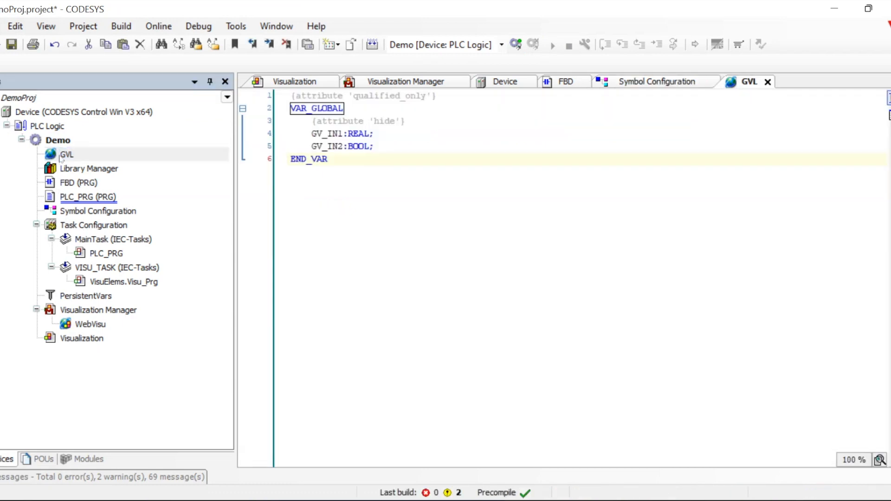
{"action": "double_click", "coordinate": [88, 212]}
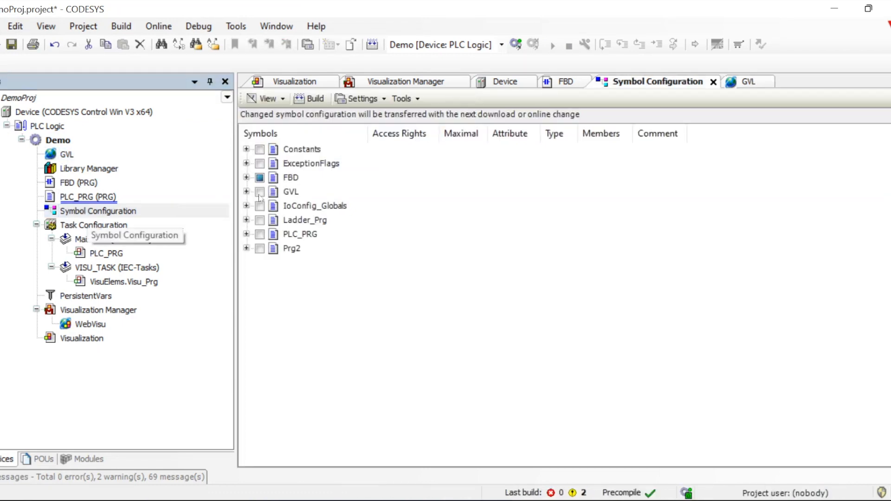
{"action": "left_click", "coordinate": [247, 193]}
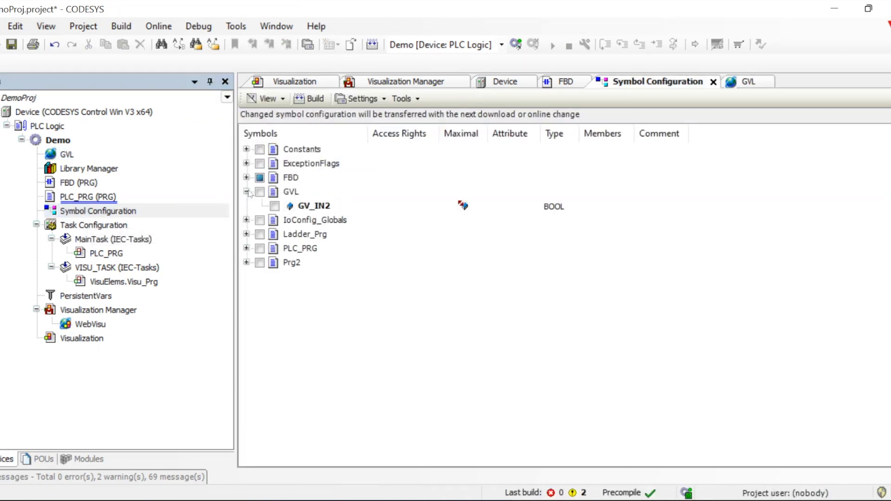
{"action": "left_click", "coordinate": [275, 206]}
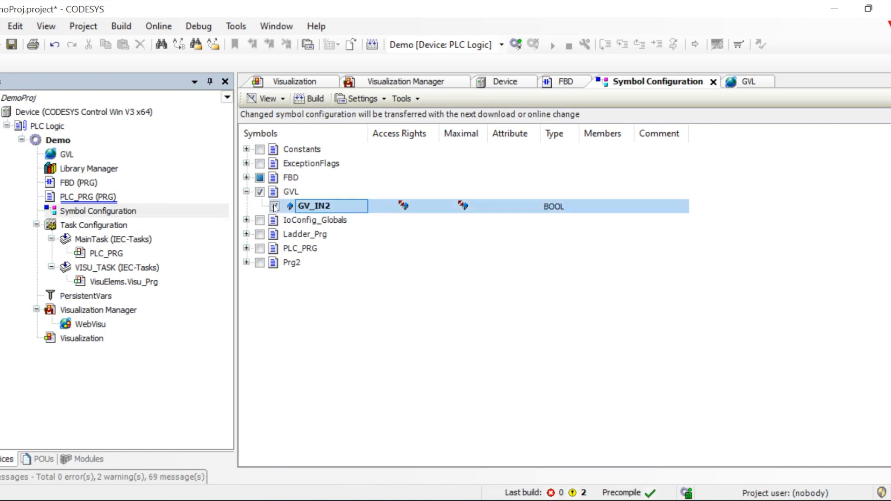
{"action": "left_click", "coordinate": [516, 44]}
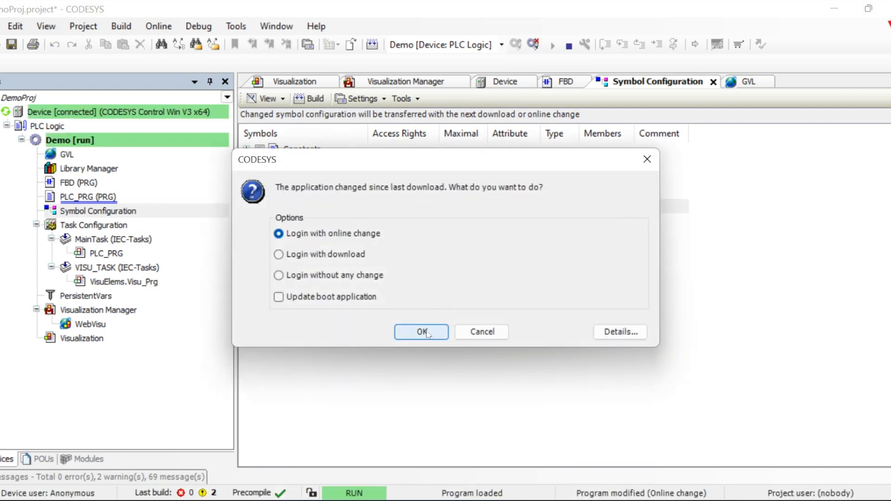
{"action": "left_click", "coordinate": [422, 331]}
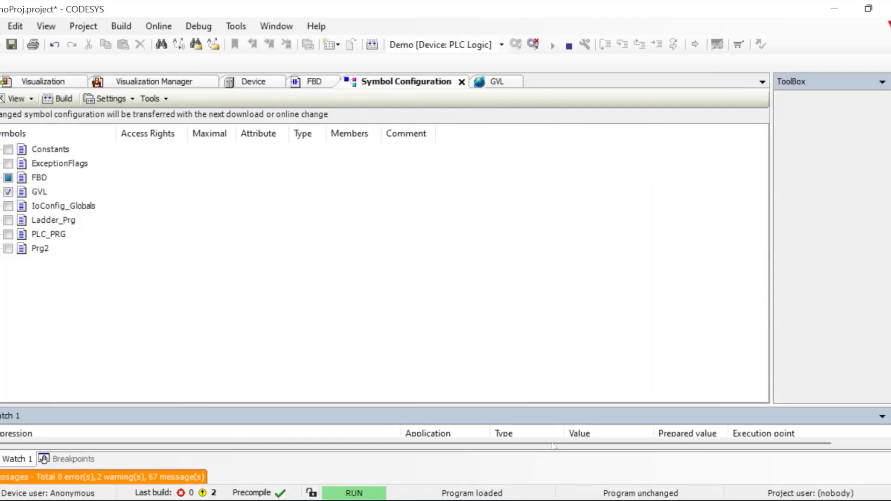
In UaExpert, browse DeviceSet > device > Resources > Demo > GlobalVars > GVL to the new GV_IN2 node
{"action": "key", "text": "alt+Tab"}
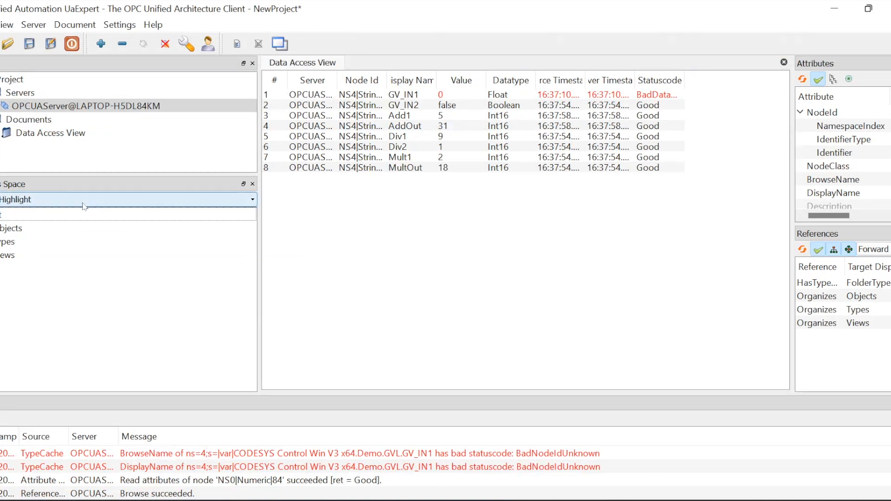
{"action": "left_click", "coordinate": [2, 227]}
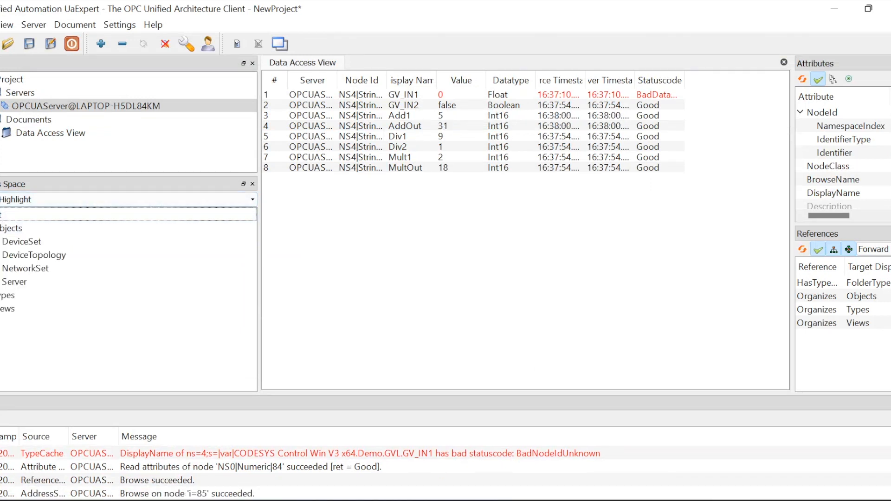
{"action": "double_click", "coordinate": [19, 241]}
{"action": "double_click", "coordinate": [5, 255]}
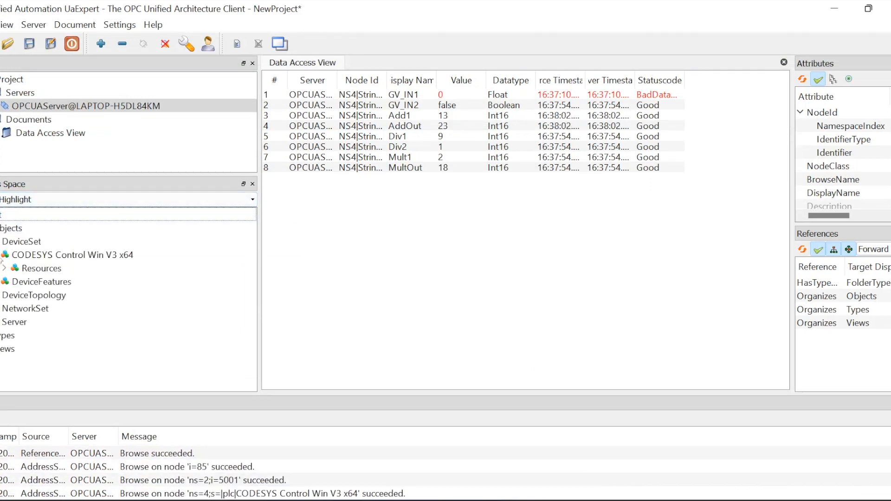
{"action": "left_click", "coordinate": [6, 268]}
{"action": "left_click", "coordinate": [15, 283]}
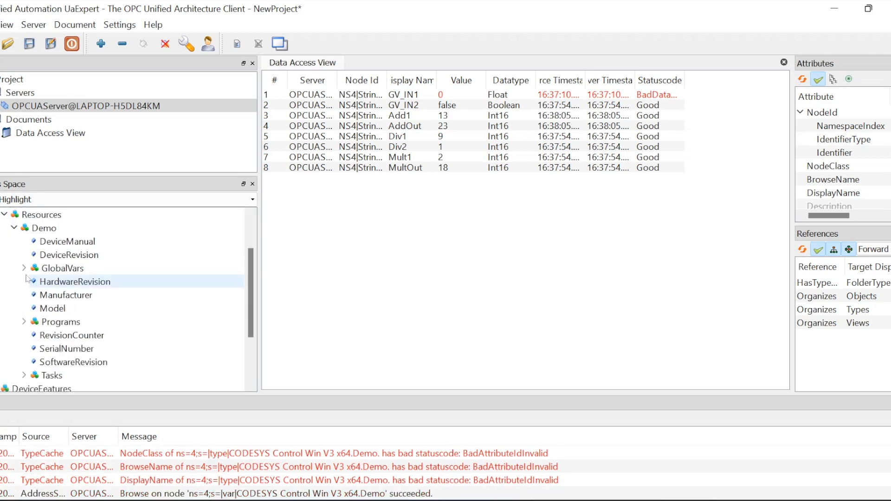
{"action": "left_click", "coordinate": [24, 268]}
{"action": "left_click", "coordinate": [34, 282]}
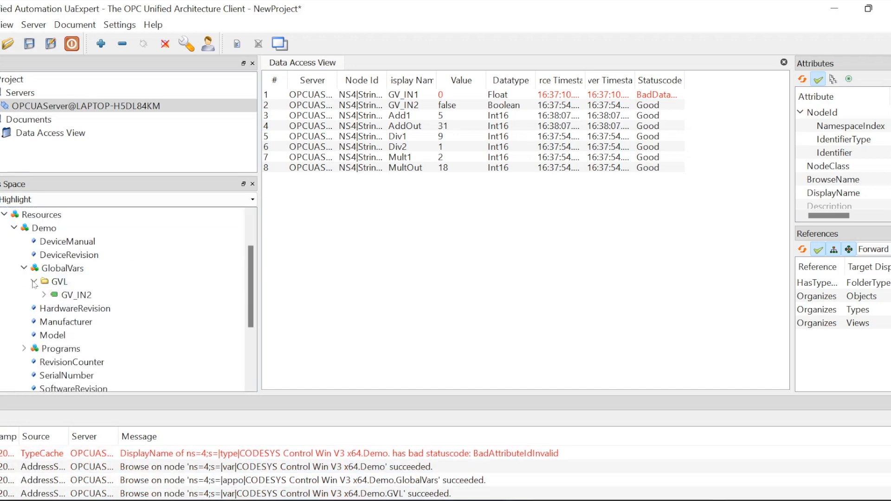
{"action": "left_click", "coordinate": [67, 297]}
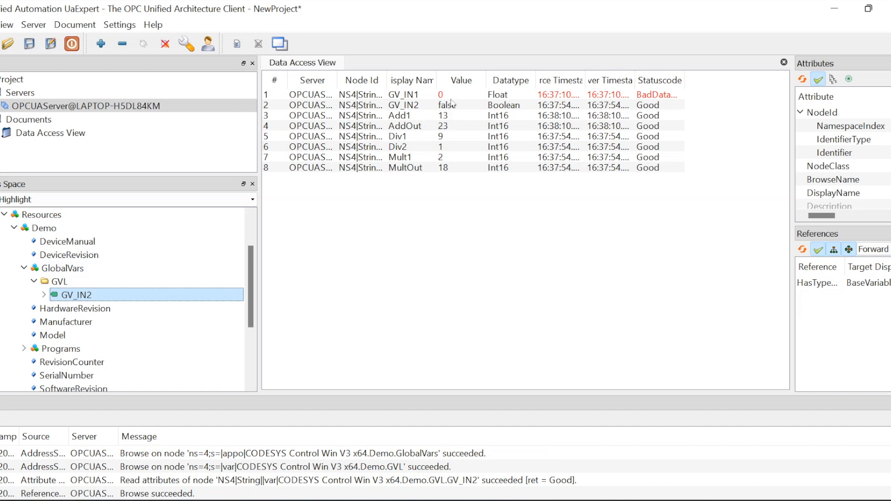
Widen the Statuscode column to read GV_IN1's BadDataUnavailable status
{"action": "left_click", "coordinate": [371, 96]}
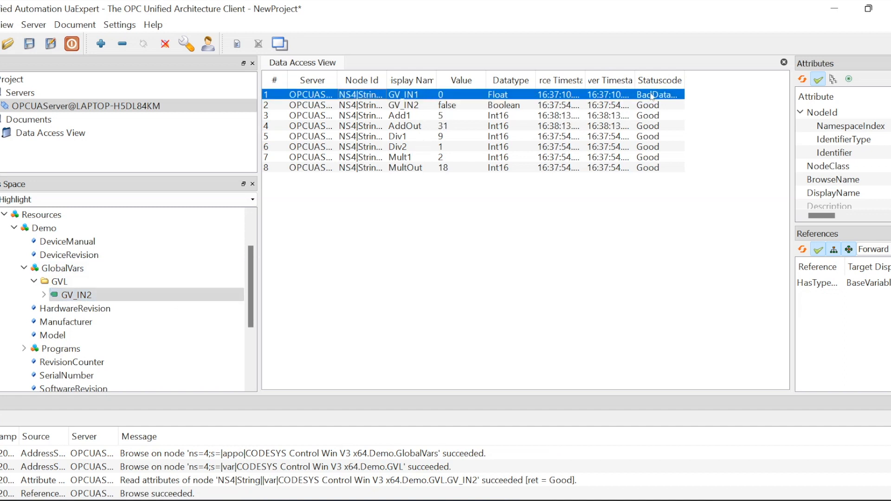
{"action": "double_click", "coordinate": [685, 78]}
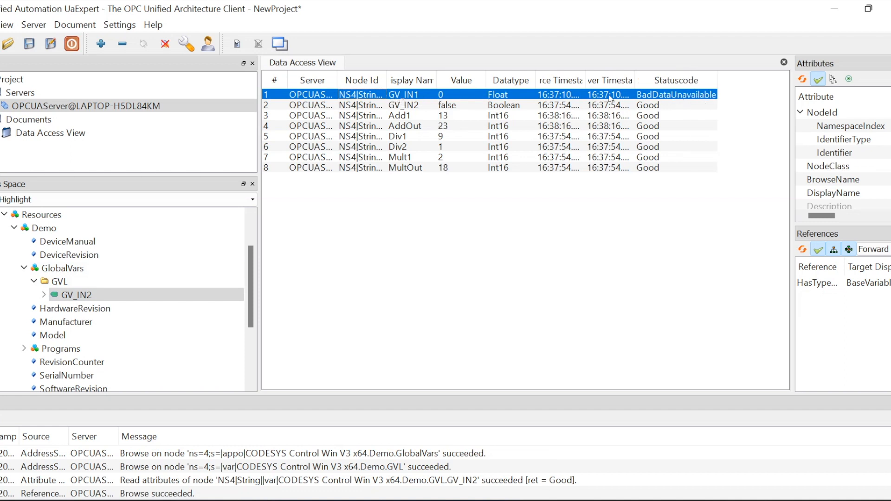
{"action": "left_click", "coordinate": [544, 244]}
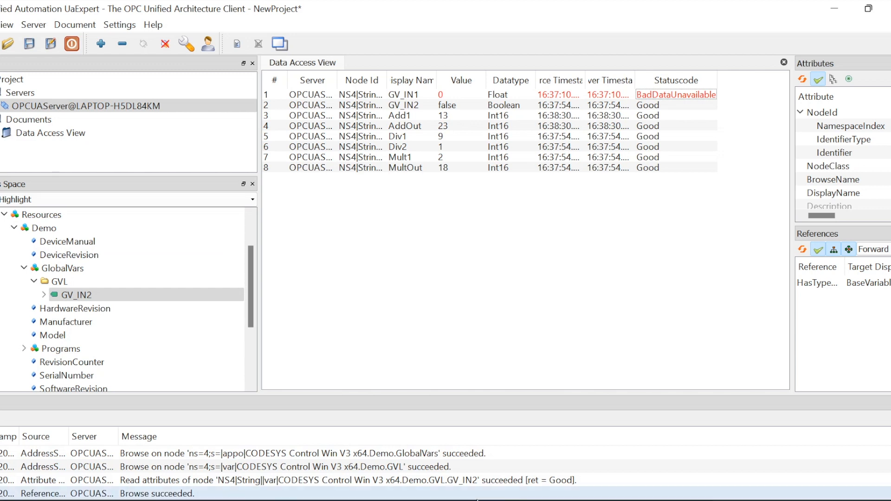
{"action": "mouse_move", "coordinate": [469, 499]}
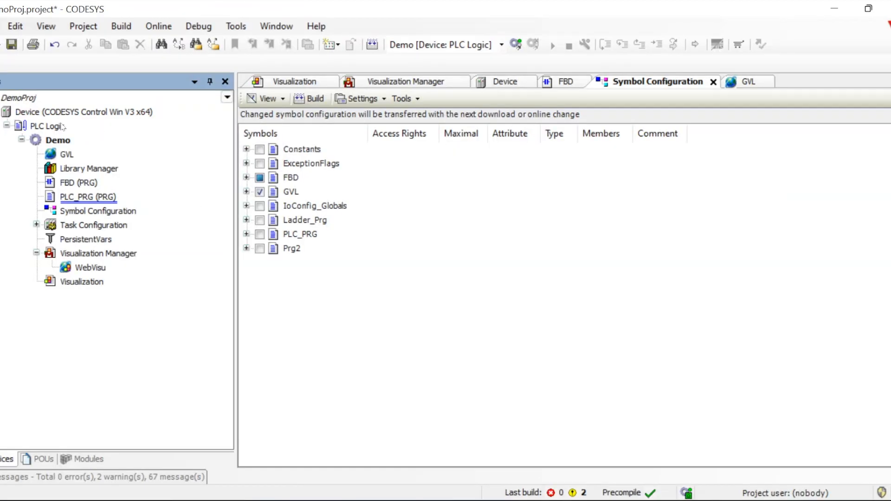
Add a Communication Manager object with its default name under the Demo application
{"action": "left_click", "coordinate": [55, 140]}
{"action": "right_click", "coordinate": [54, 140]}
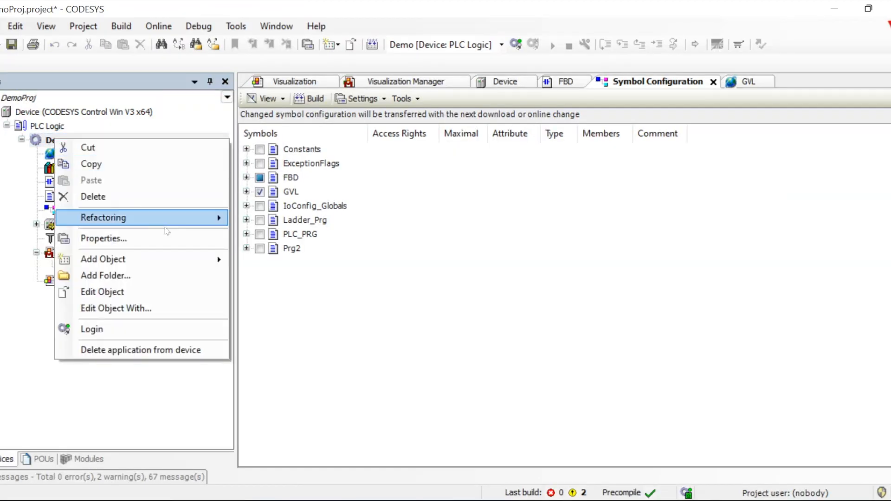
{"action": "mouse_move", "coordinate": [204, 263]}
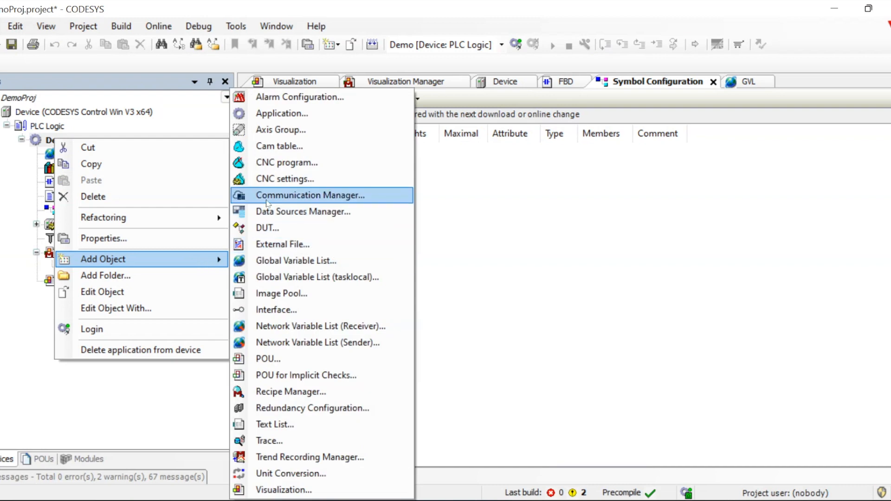
{"action": "left_click", "coordinate": [298, 196]}
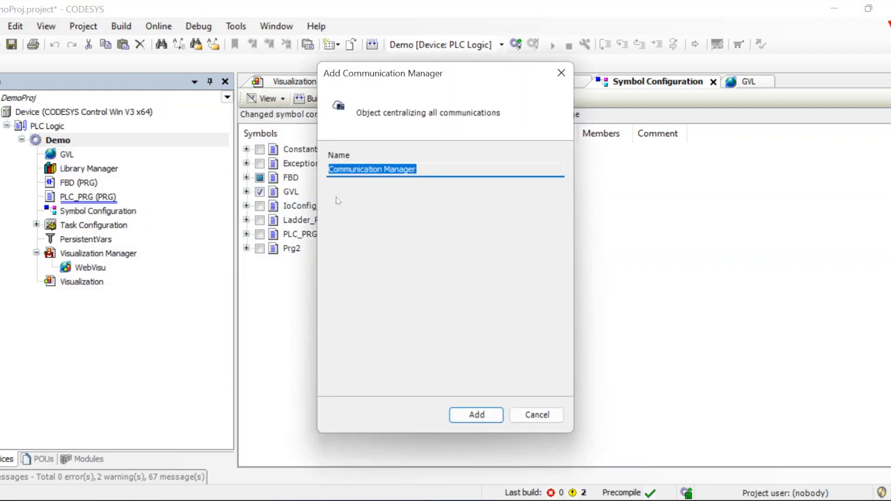
{"action": "left_click", "coordinate": [472, 415]}
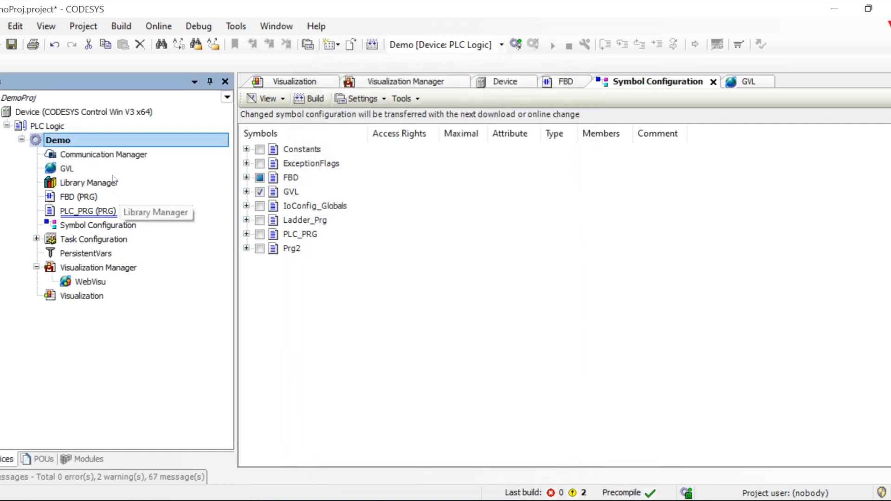
{"action": "left_click", "coordinate": [107, 153]}
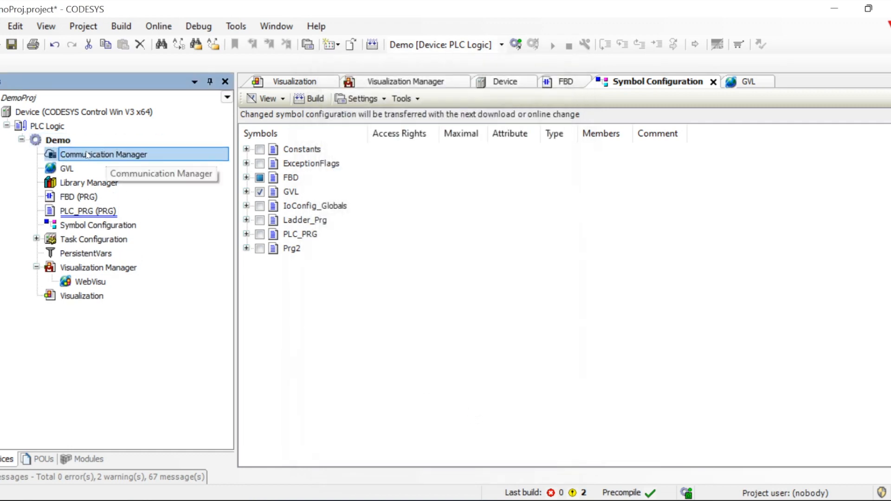
Add an OPC UA Information Model named OPC_UA_Symbols under the Communication Manager
{"action": "right_click", "coordinate": [88, 155]}
{"action": "mouse_move", "coordinate": [194, 253]}
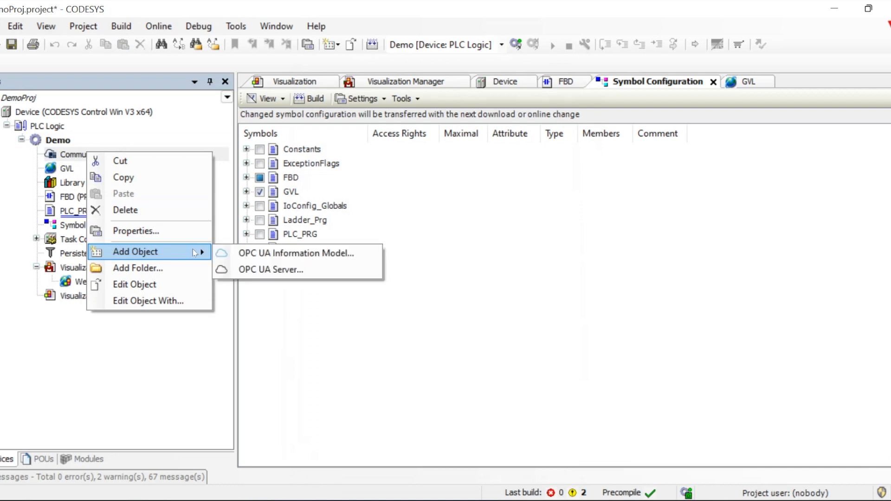
{"action": "left_click", "coordinate": [301, 253]}
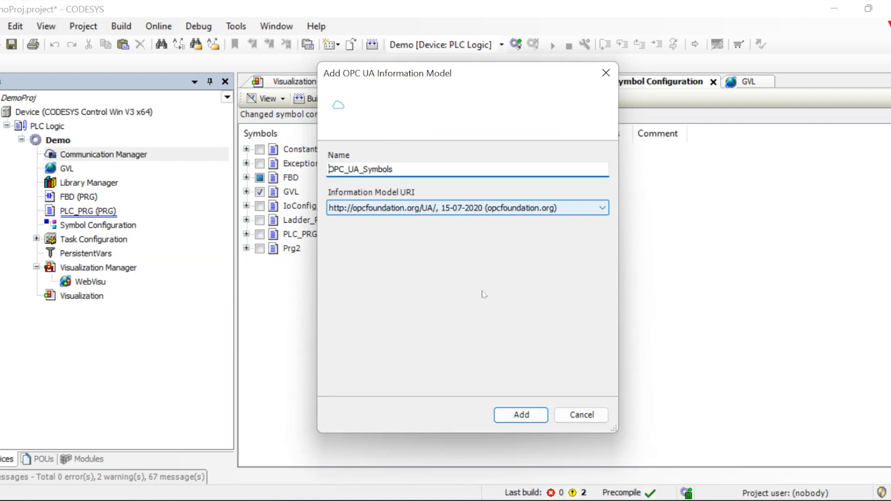
{"action": "left_click", "coordinate": [522, 414]}
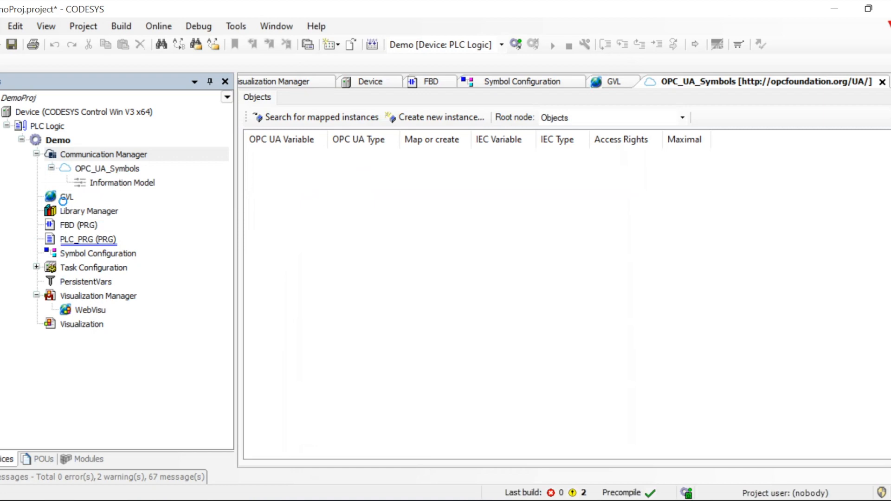
Open the Information Model and OPC_UA_Symbols editors, and try creating an instance, which errors with no mapped function blocks
{"action": "left_click", "coordinate": [109, 168]}
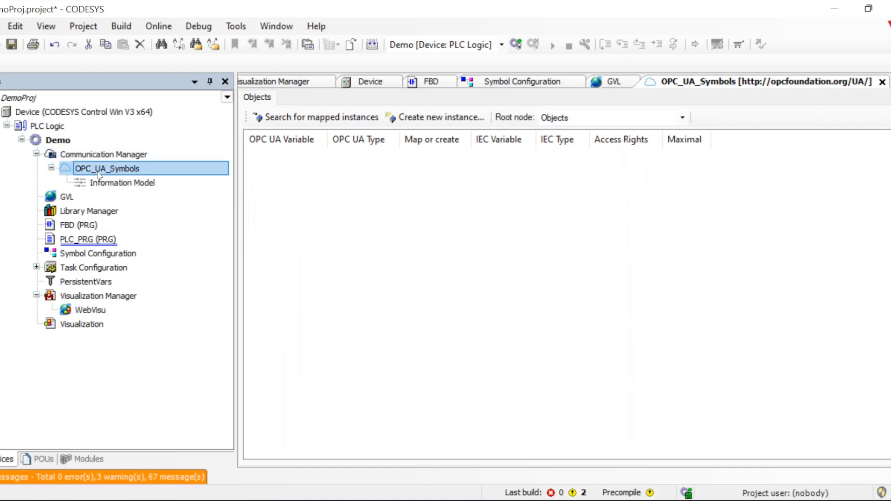
{"action": "left_click", "coordinate": [112, 183]}
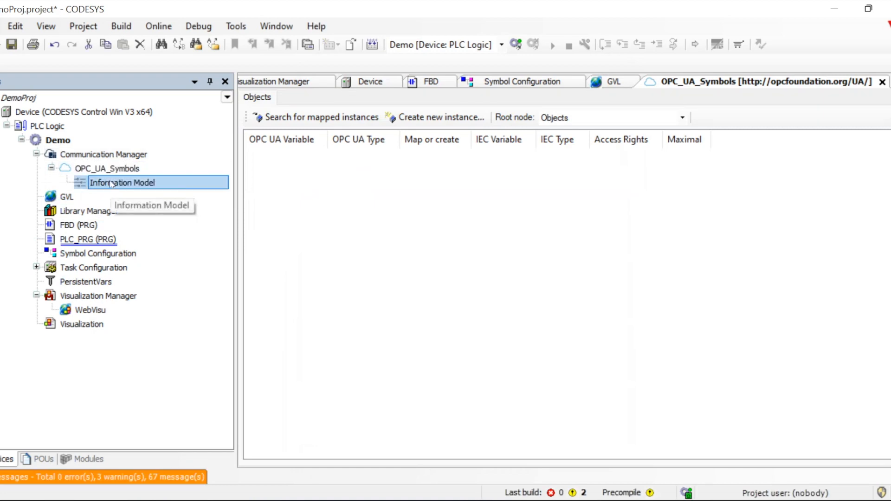
{"action": "double_click", "coordinate": [111, 184]}
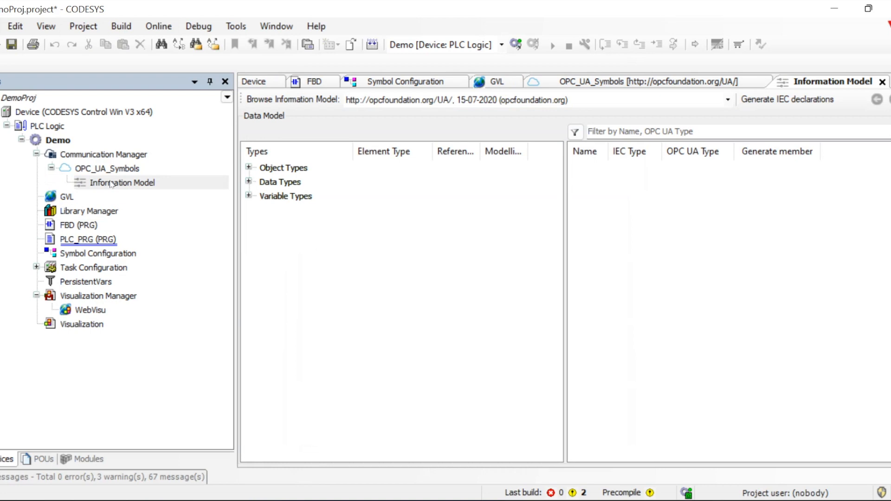
{"action": "double_click", "coordinate": [93, 169]}
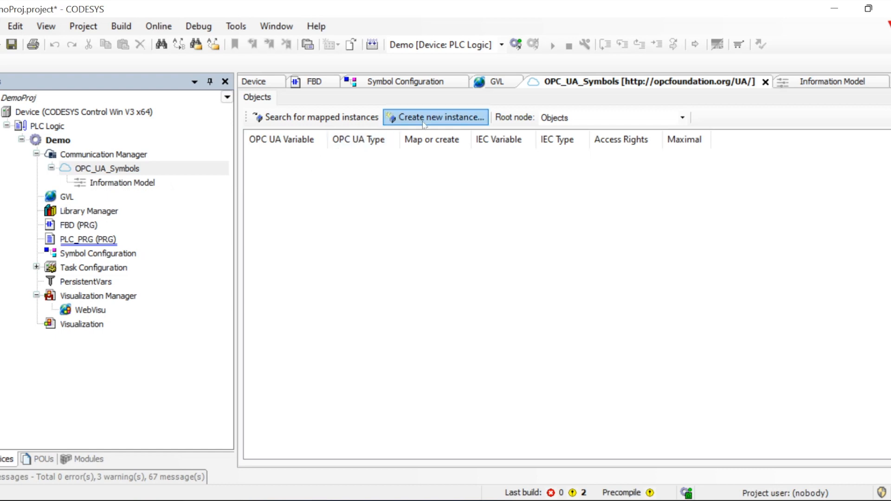
{"action": "left_click", "coordinate": [437, 119]}
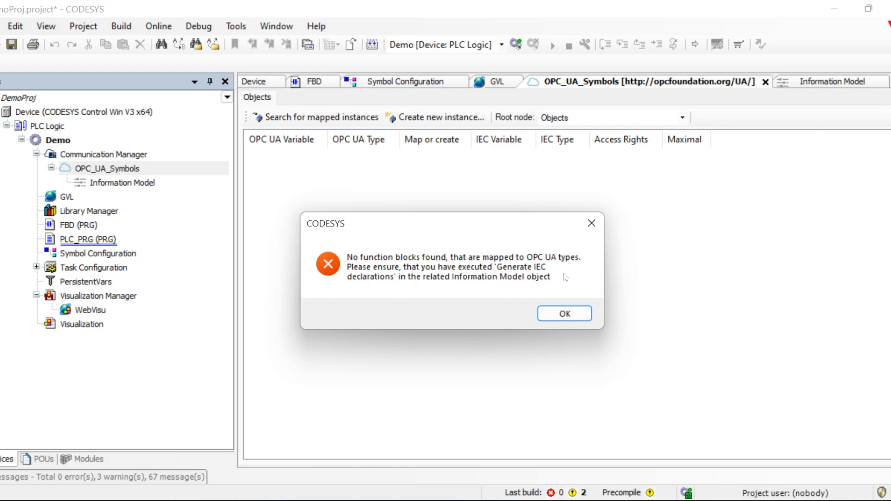
{"action": "left_click", "coordinate": [565, 313]}
Add an OPC UA Server under the Communication Manager and open its Symbol Set editor
{"action": "right_click", "coordinate": [89, 157]}
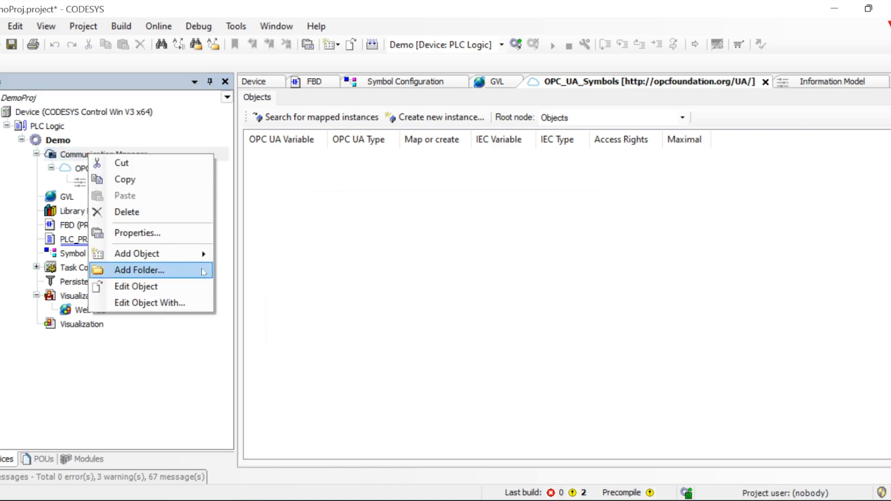
{"action": "mouse_move", "coordinate": [203, 255]}
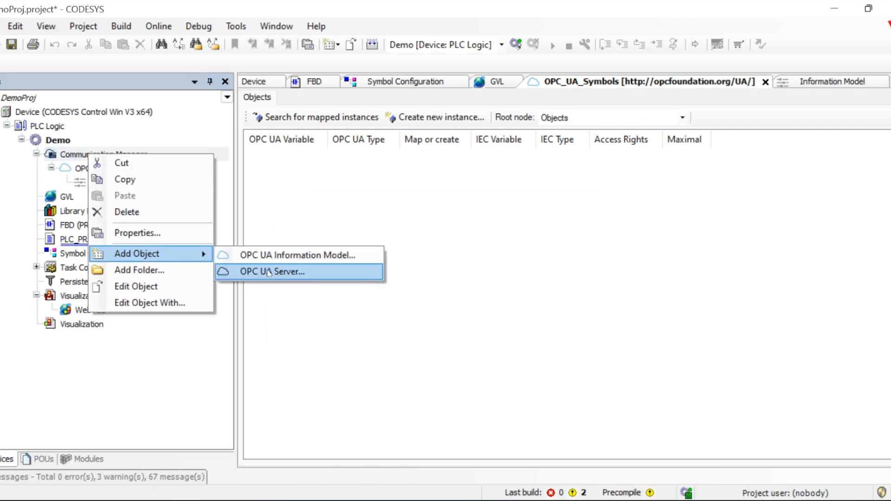
{"action": "left_click", "coordinate": [269, 273]}
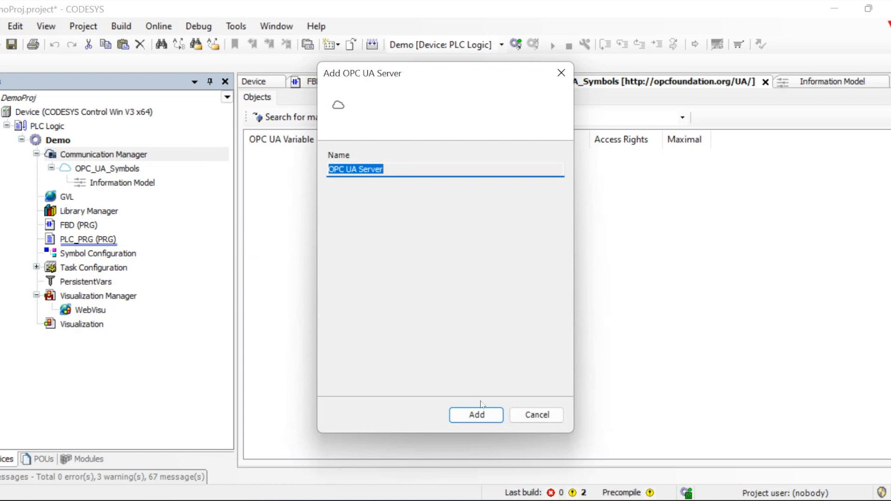
{"action": "left_click", "coordinate": [481, 416]}
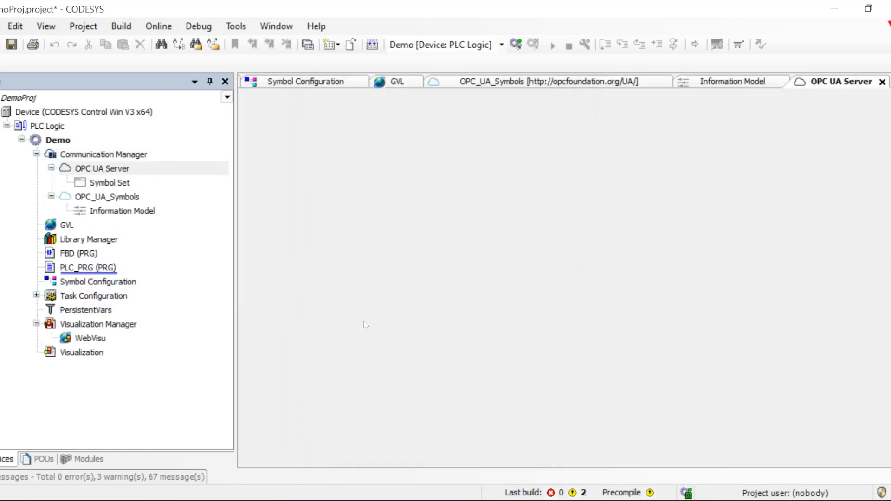
{"action": "double_click", "coordinate": [118, 171]}
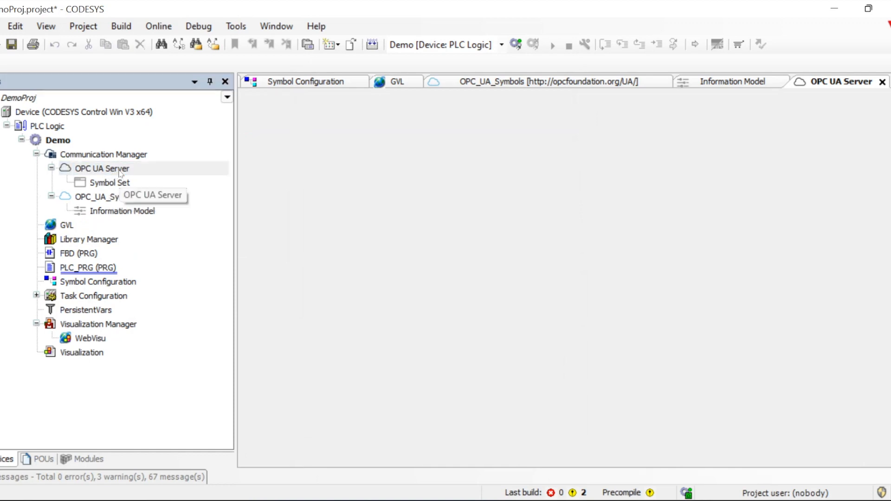
{"action": "double_click", "coordinate": [110, 183]}
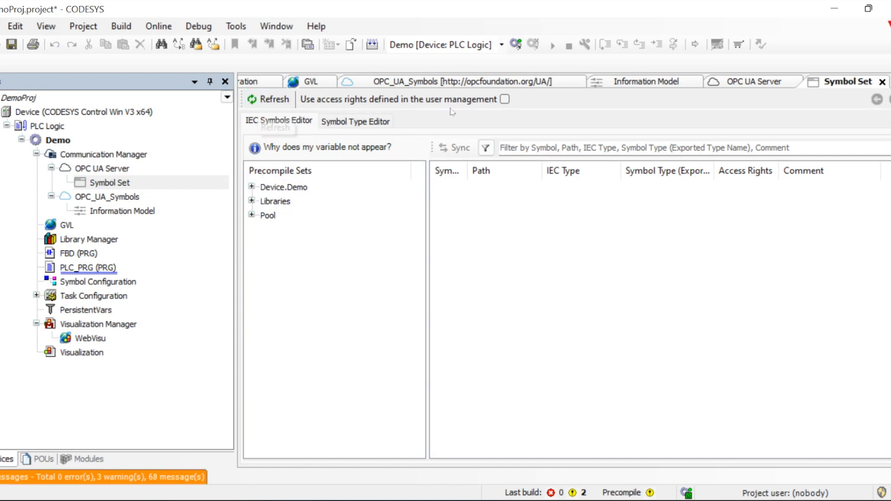
Browse the Device.Demo, FBD, Libraries and Pool sets down to Prg2's variables
{"action": "left_click", "coordinate": [253, 187]}
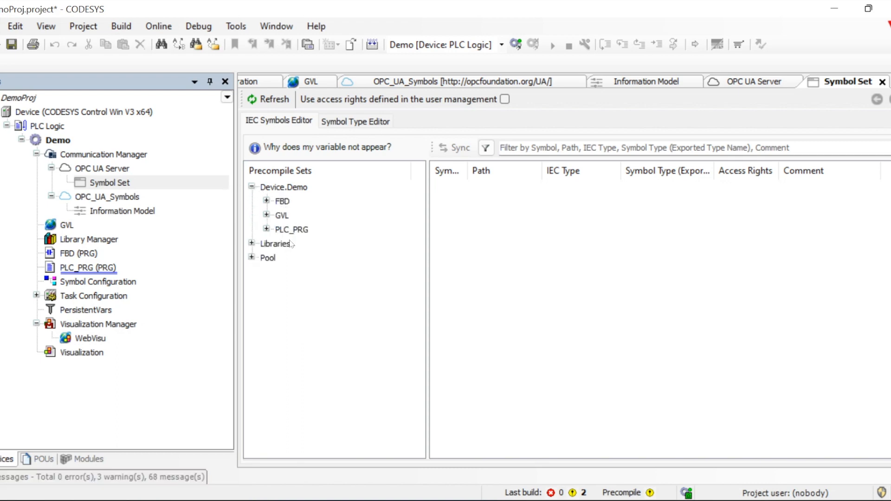
{"action": "left_click", "coordinate": [283, 202]}
{"action": "left_click", "coordinate": [267, 201]}
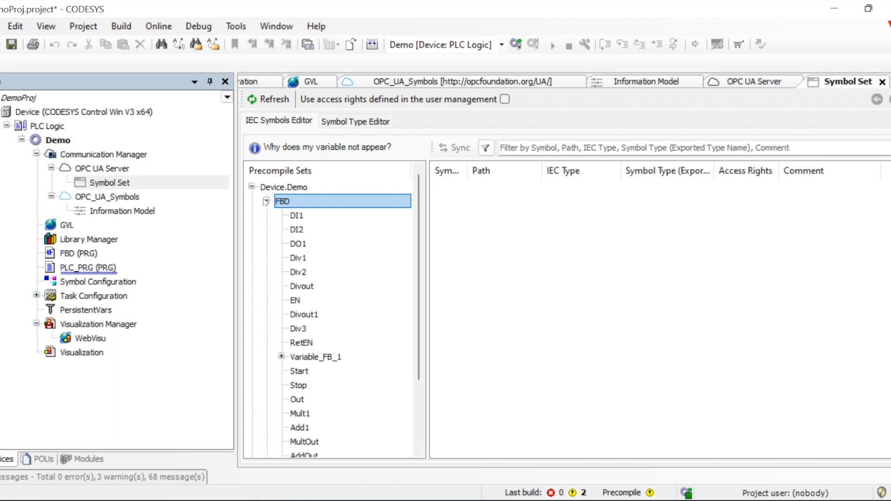
{"action": "left_click", "coordinate": [267, 201]}
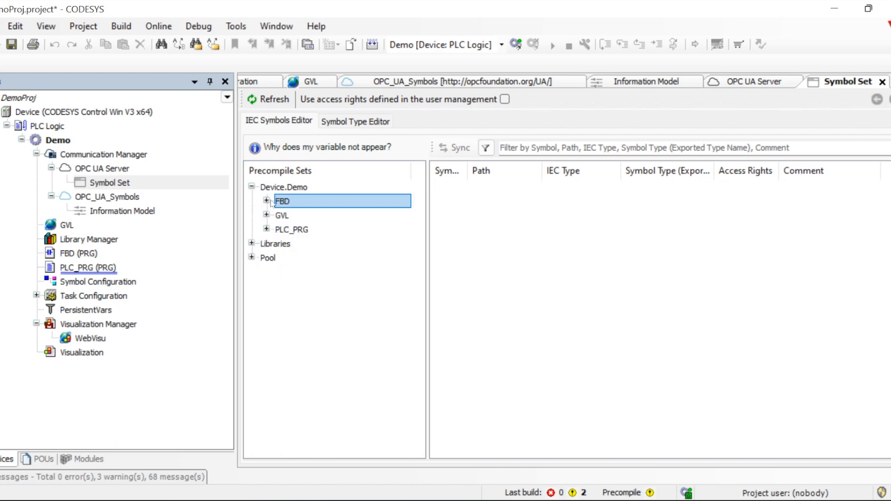
{"action": "left_click", "coordinate": [266, 201]}
{"action": "left_click", "coordinate": [266, 201]}
{"action": "left_click", "coordinate": [251, 243]}
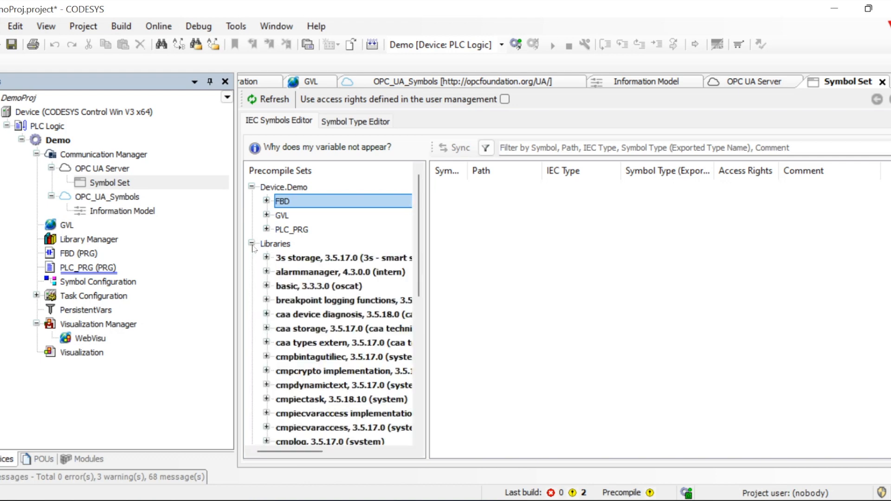
{"action": "left_click", "coordinate": [252, 244]}
{"action": "left_click", "coordinate": [251, 258]}
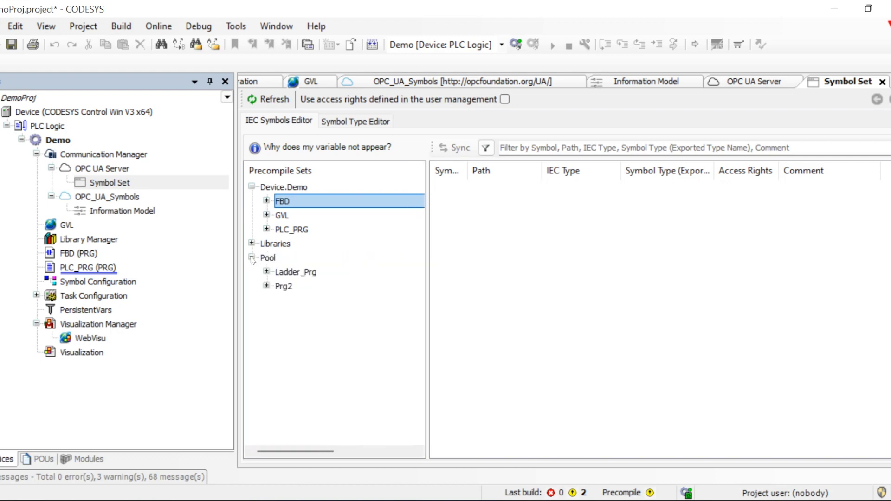
{"action": "left_click", "coordinate": [252, 258]}
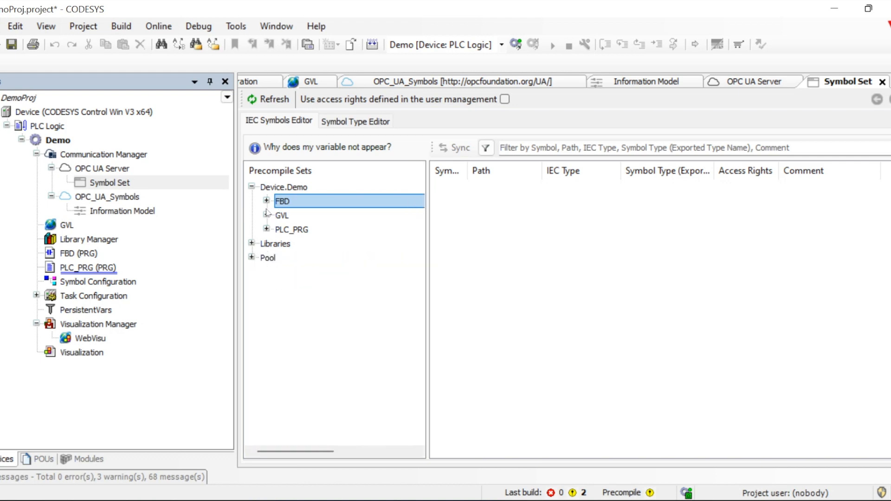
{"action": "left_click", "coordinate": [252, 258]}
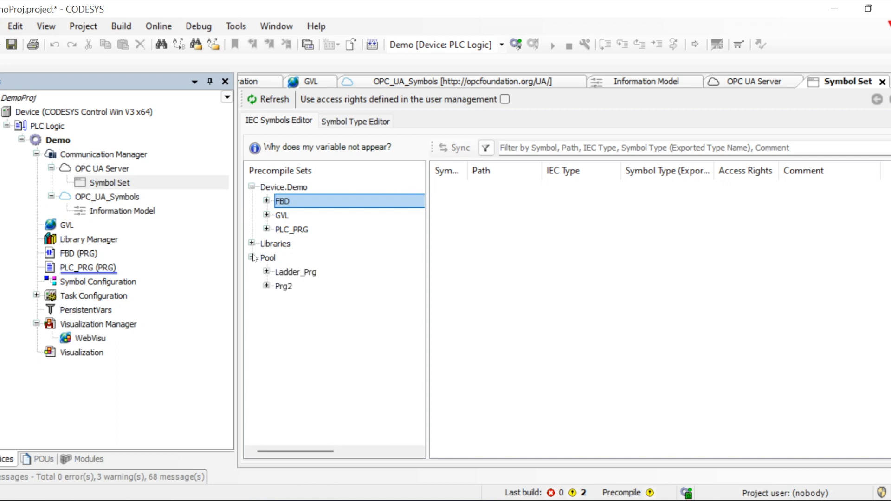
{"action": "left_click", "coordinate": [267, 286]}
Add Prg2's Inp_bDI and Set_bON to the symbol set as BOOL Read/Write, then save
{"action": "left_click", "coordinate": [300, 316]}
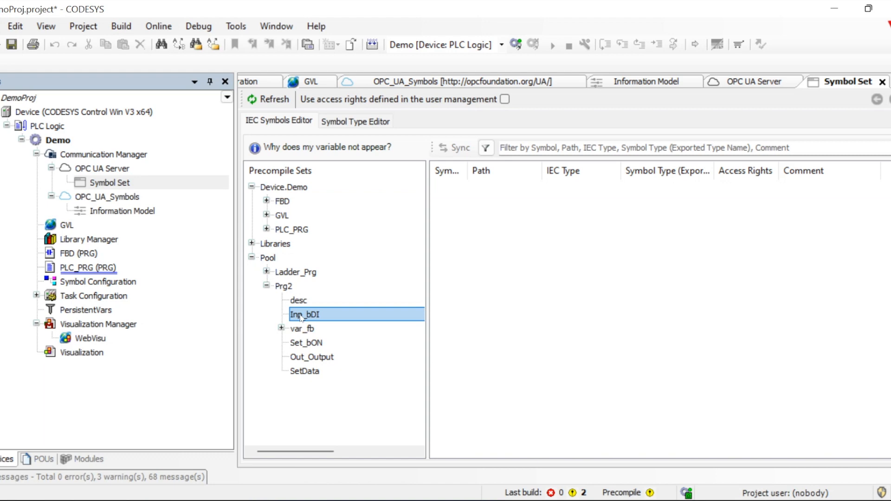
{"action": "left_click_drag", "start_coordinate": [298, 315], "coordinate": [544, 285]}
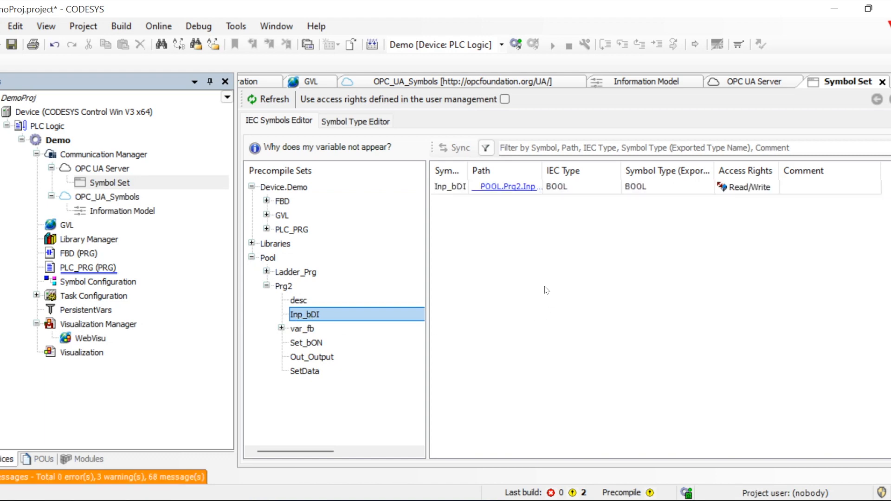
{"action": "left_click", "coordinate": [659, 263]}
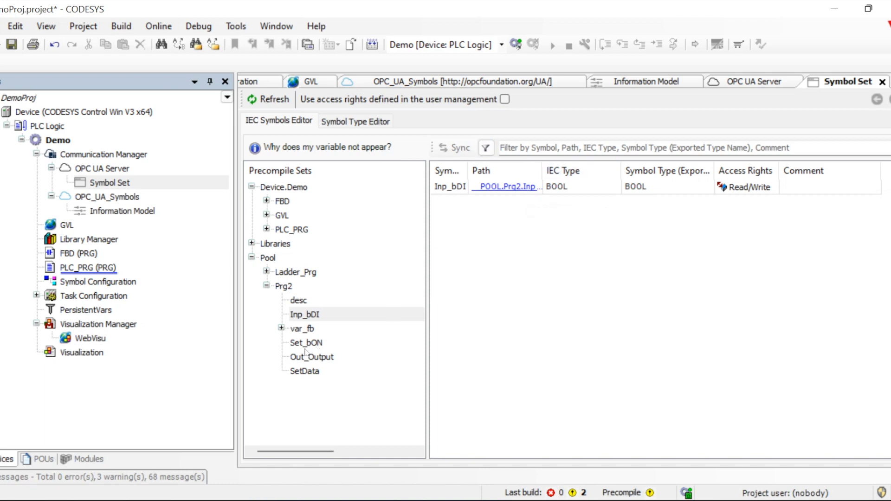
{"action": "left_click_drag", "start_coordinate": [306, 343], "coordinate": [547, 274]}
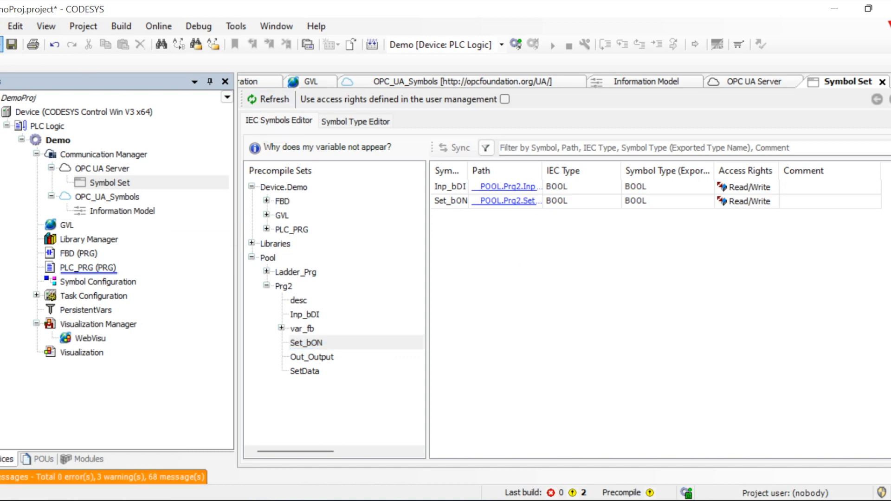
{"action": "left_click", "coordinate": [11, 44]}
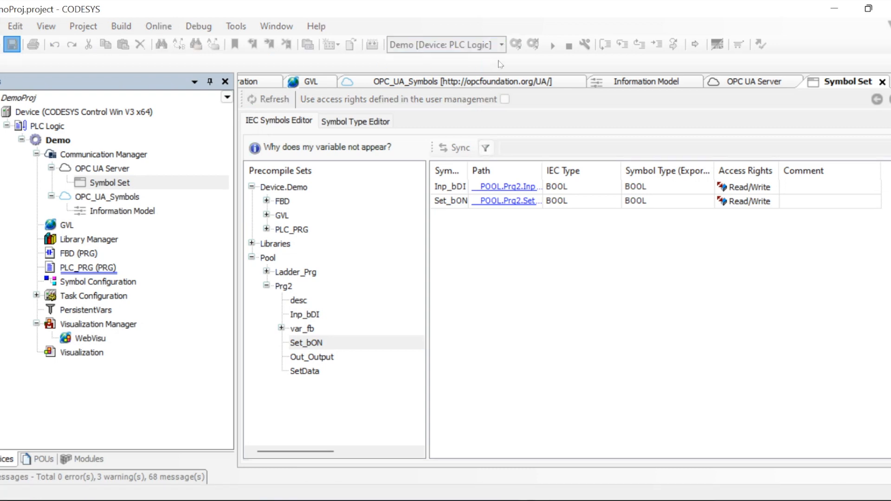
Rebuild, export the Ladder_Prg type from Pool in the Symbol Type Editor, and log in
{"action": "left_click", "coordinate": [373, 44]}
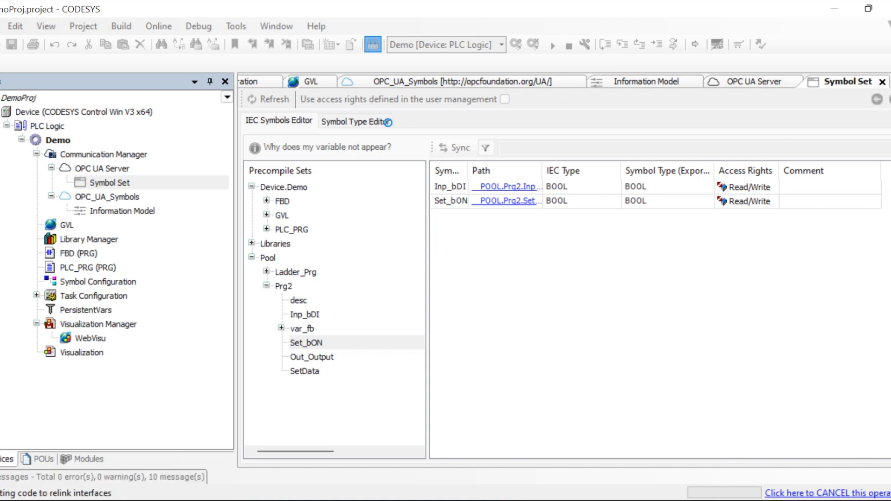
{"action": "left_click", "coordinate": [355, 122]}
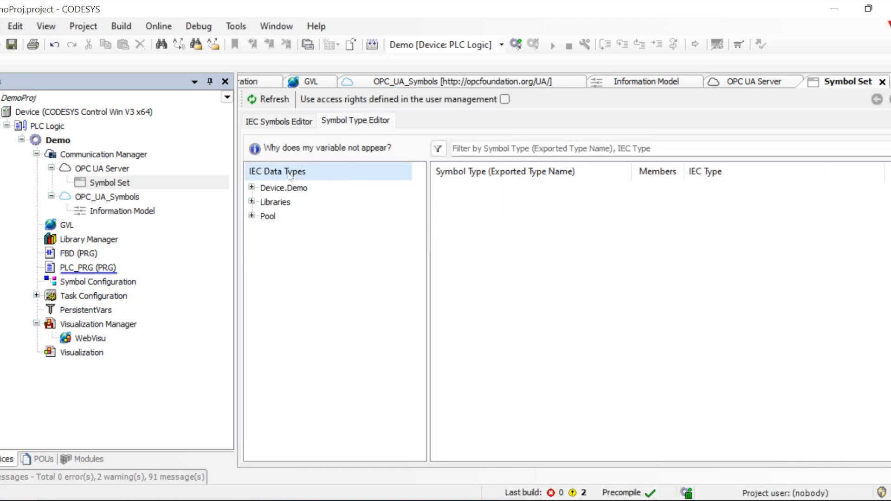
{"action": "left_click", "coordinate": [252, 188]}
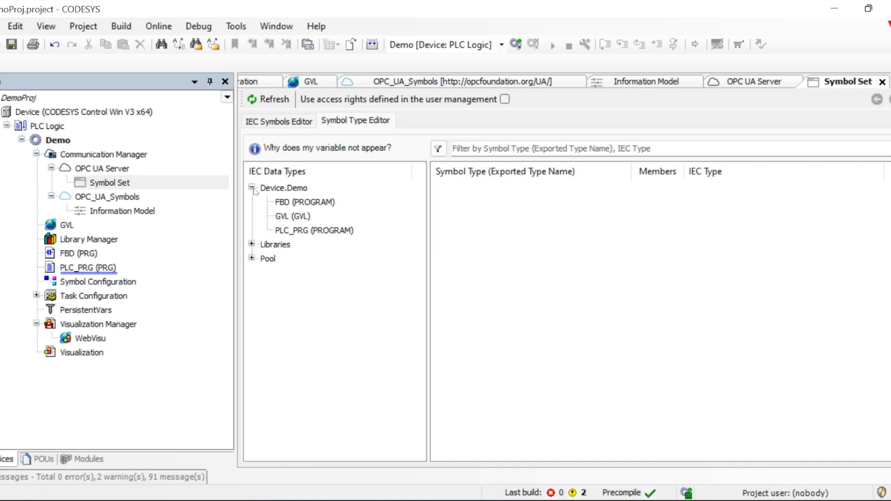
{"action": "left_click", "coordinate": [253, 188]}
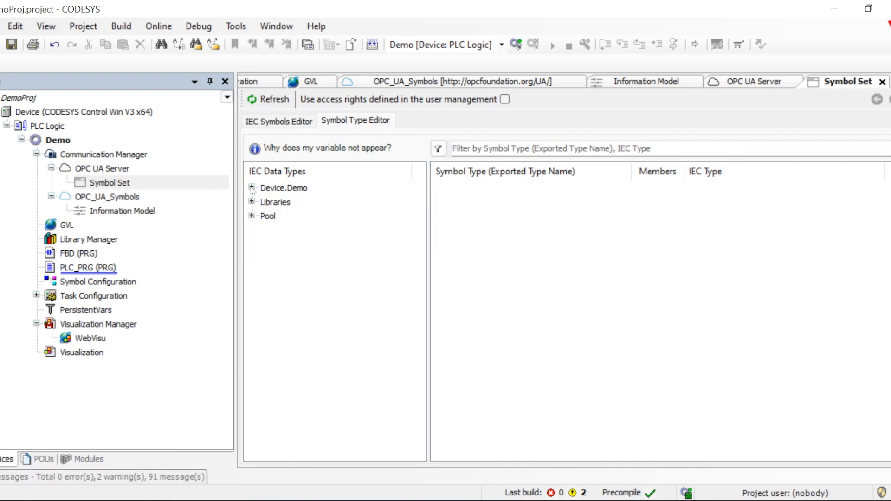
{"action": "left_click", "coordinate": [252, 215]}
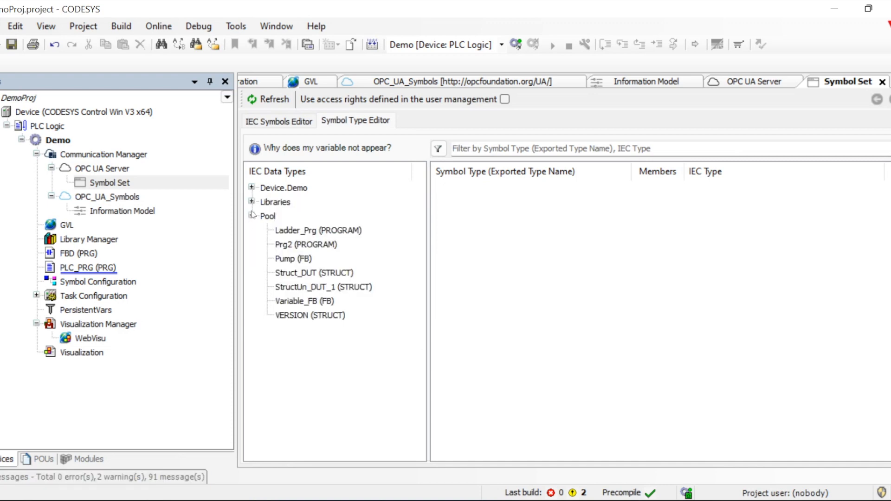
{"action": "left_click", "coordinate": [296, 232]}
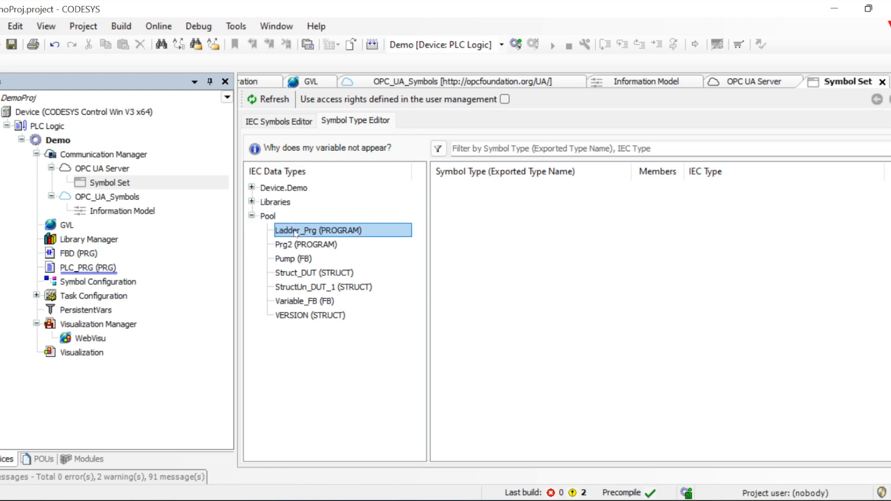
{"action": "left_click_drag", "start_coordinate": [296, 232], "coordinate": [521, 227]}
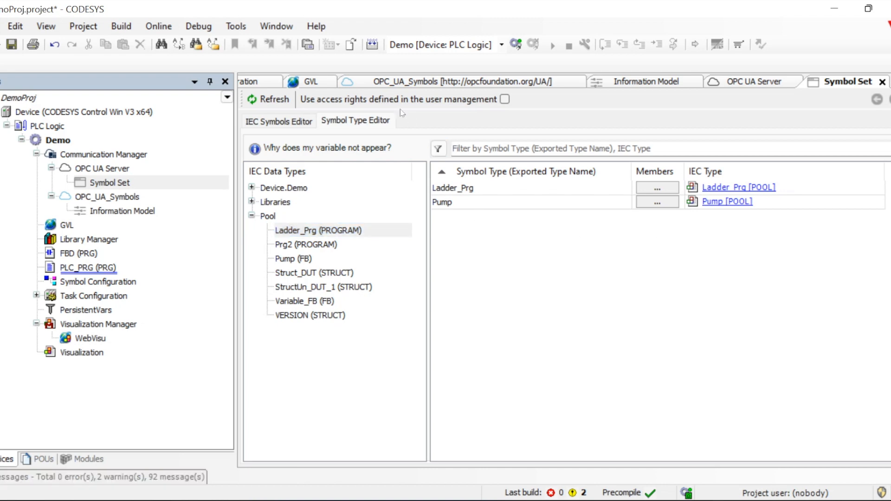
{"action": "left_click", "coordinate": [516, 45]}
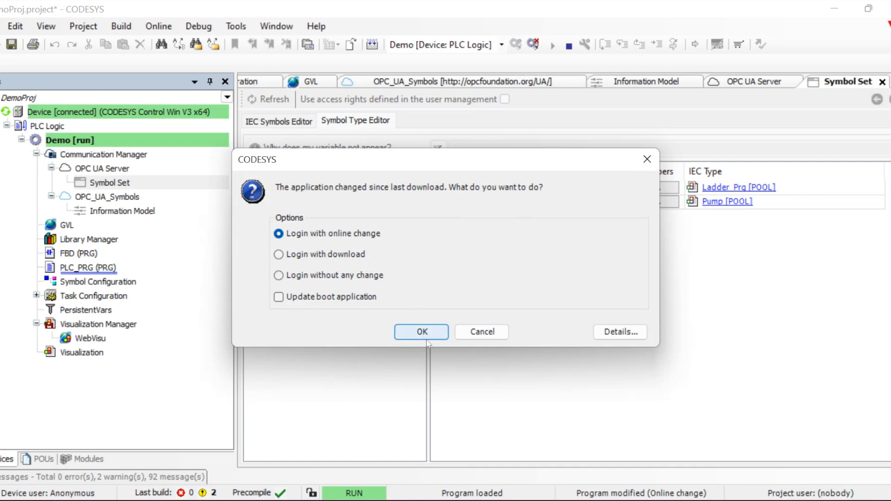
Apply the changed application with an online change login, then bring UaExpert forward
{"action": "left_click", "coordinate": [428, 330]}
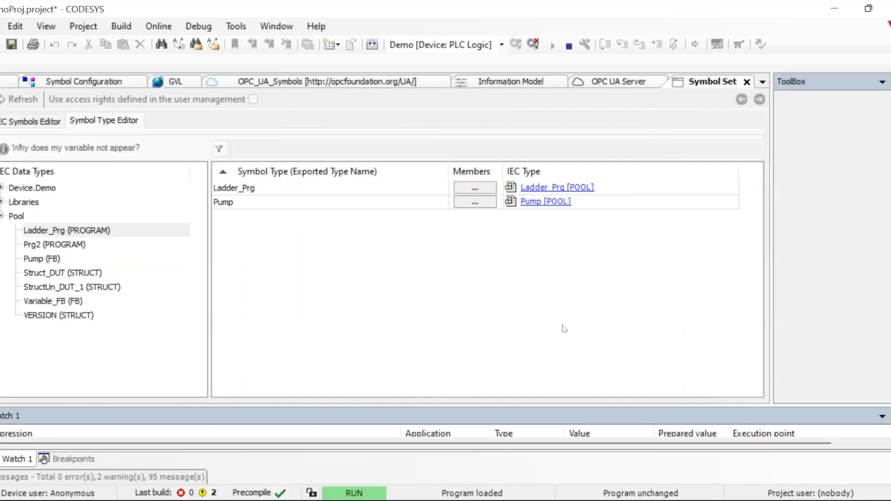
{"action": "left_click", "coordinate": [665, 500]}
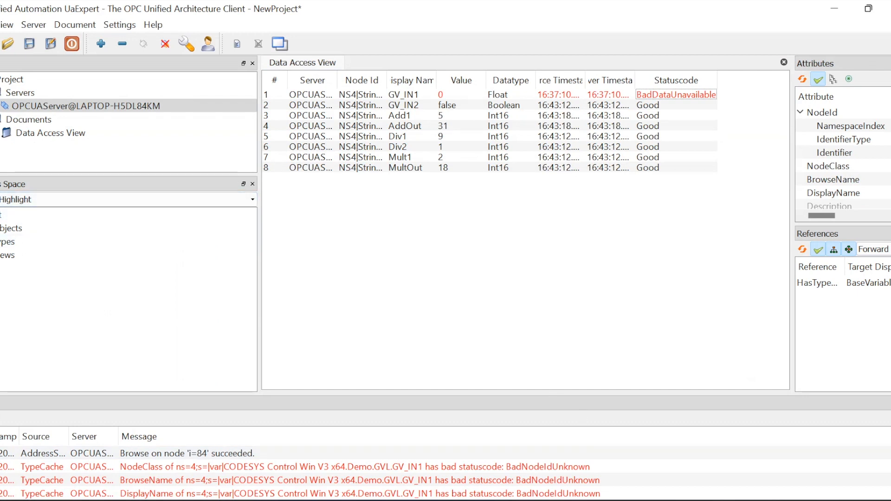
Expand Objects > Symbol Set and add Inp_bDI and Set_bON to the Data Access View
{"action": "left_click", "coordinate": [1, 229]}
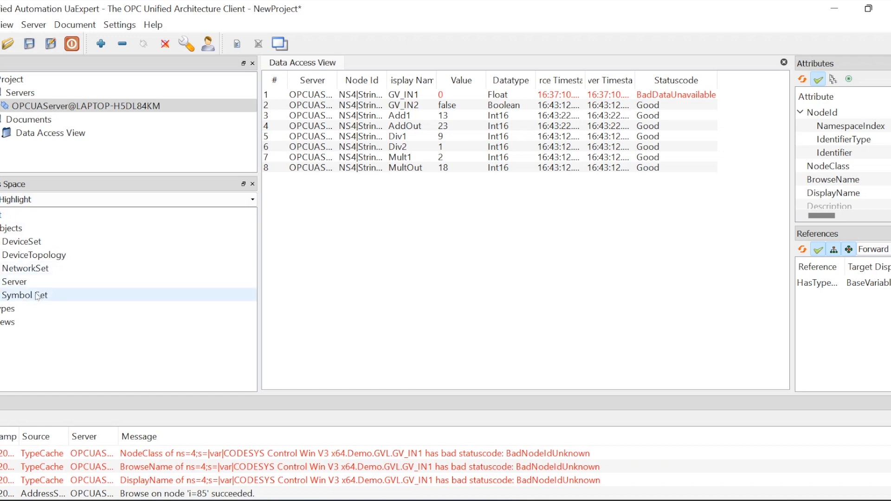
{"action": "left_click", "coordinate": [1, 295]}
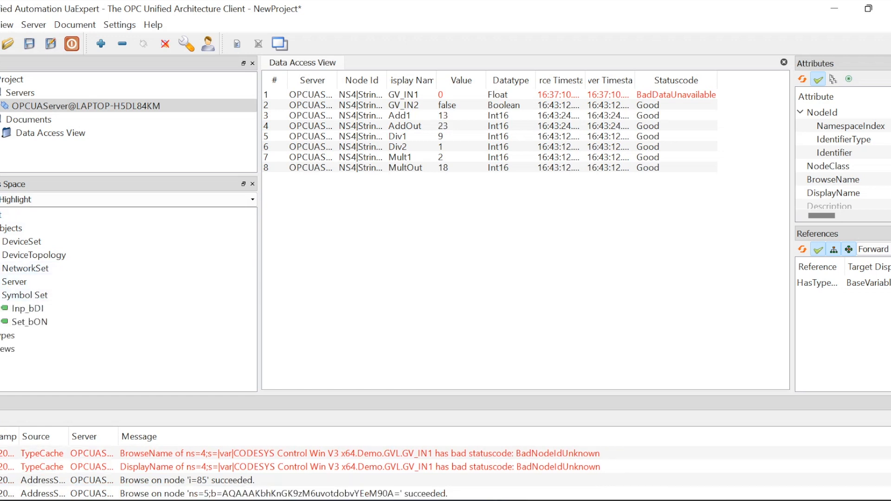
{"action": "left_click", "coordinate": [19, 310]}
{"action": "left_click", "coordinate": [1, 322]}
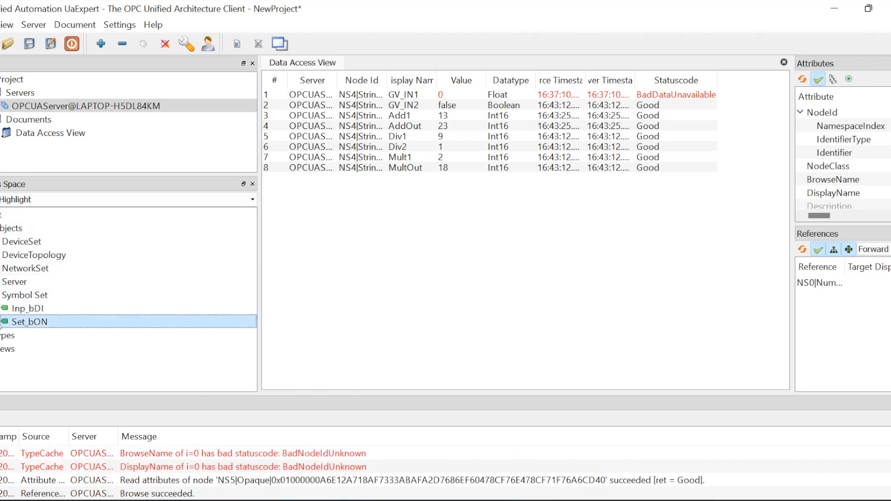
{"action": "left_click_drag", "start_coordinate": [22, 310], "coordinate": [379, 266]}
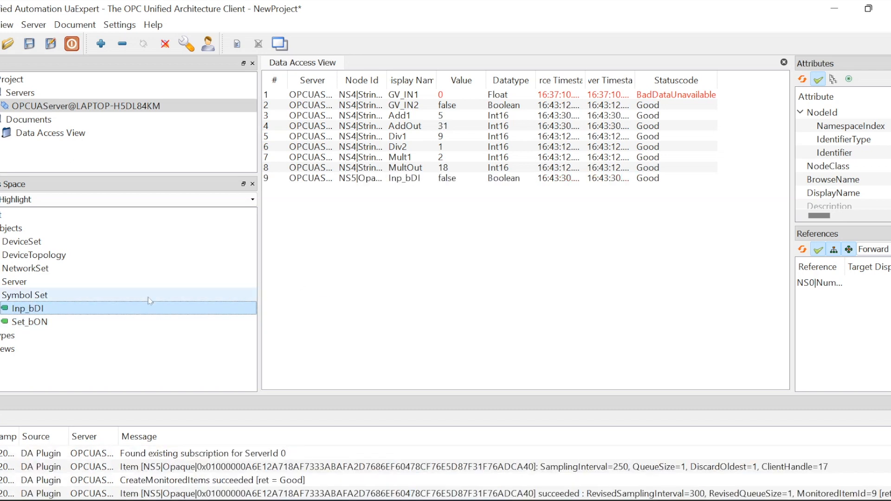
{"action": "left_click_drag", "start_coordinate": [22, 325], "coordinate": [334, 295]}
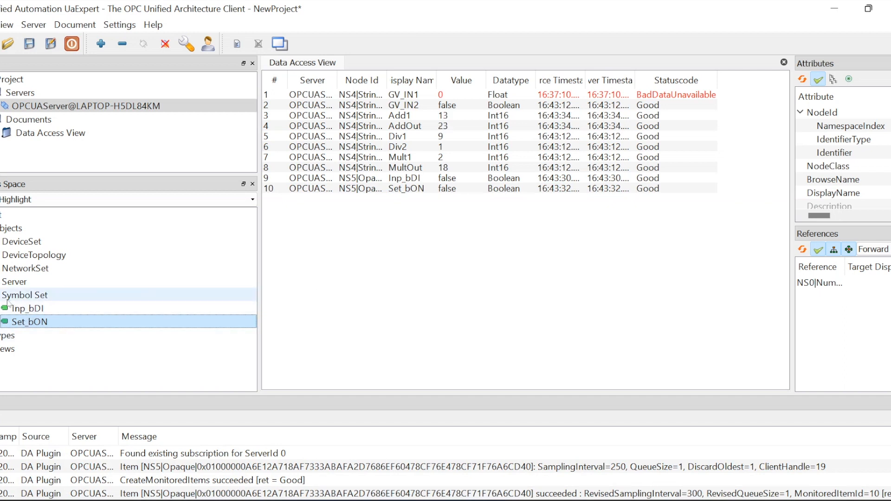
Browse DeviceSet down to the Demo application's FBD program, then return to CODESYS
{"action": "left_click", "coordinate": [0, 242]}
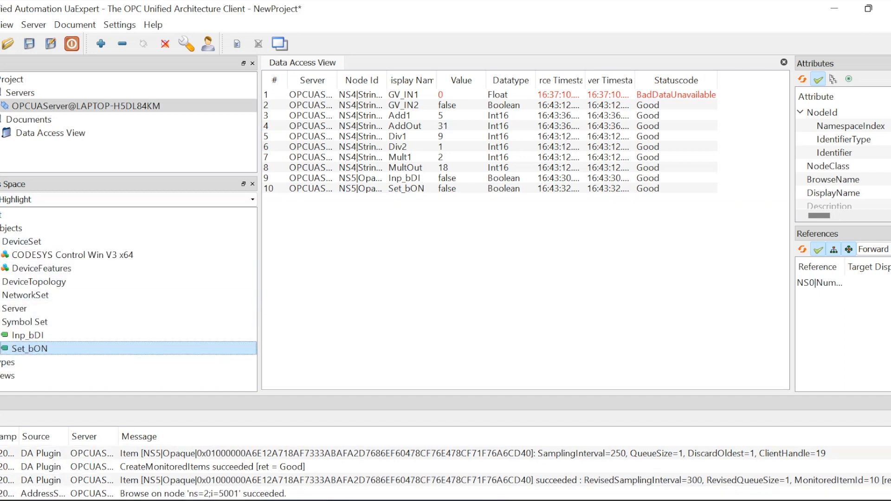
{"action": "left_click", "coordinate": [0, 255]}
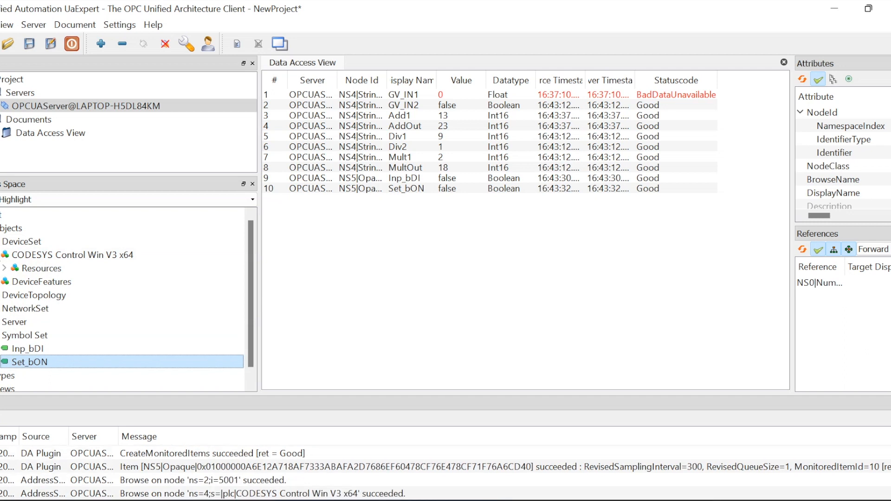
{"action": "left_click", "coordinate": [6, 268]}
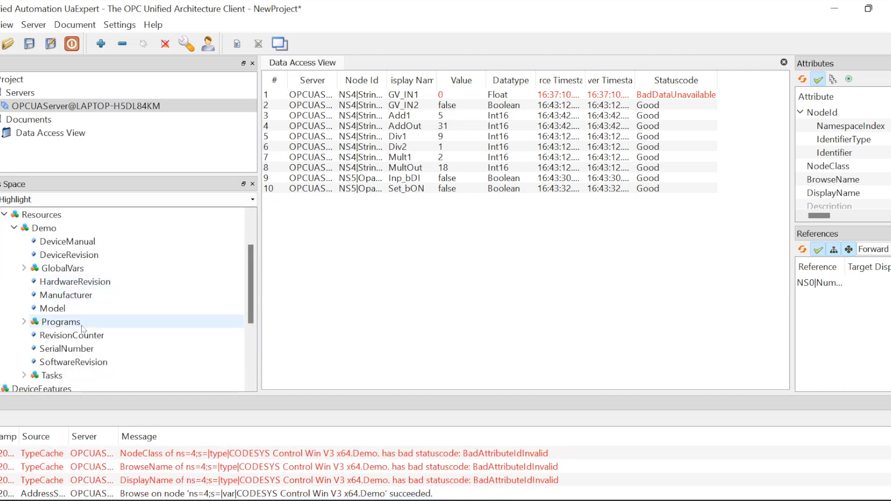
{"action": "left_click", "coordinate": [24, 322]}
{"action": "left_click", "coordinate": [34, 334]}
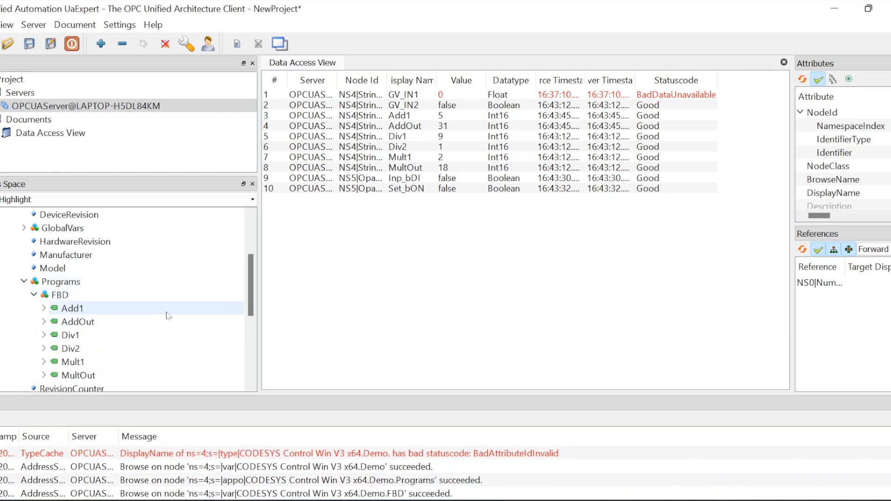
{"action": "scroll", "coordinate": [169, 312], "scroll_direction": "down", "scroll_amount": 5}
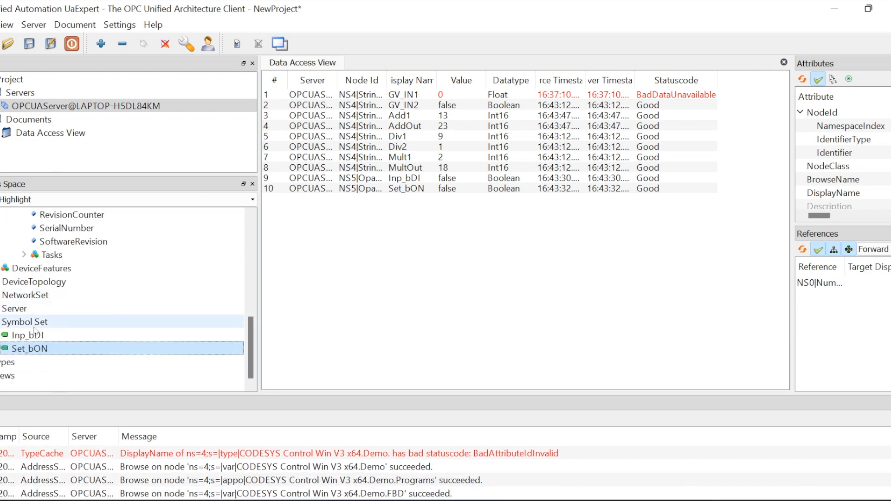
{"action": "left_click", "coordinate": [17, 326]}
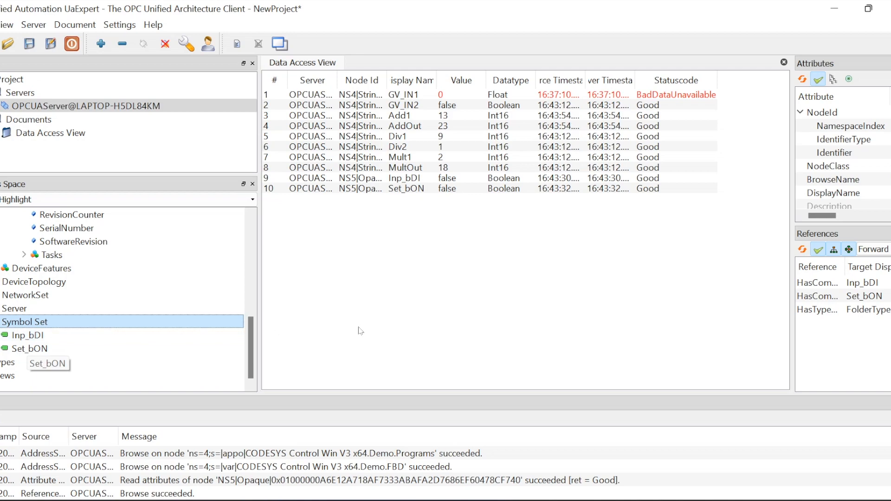
{"action": "left_click", "coordinate": [563, 311]}
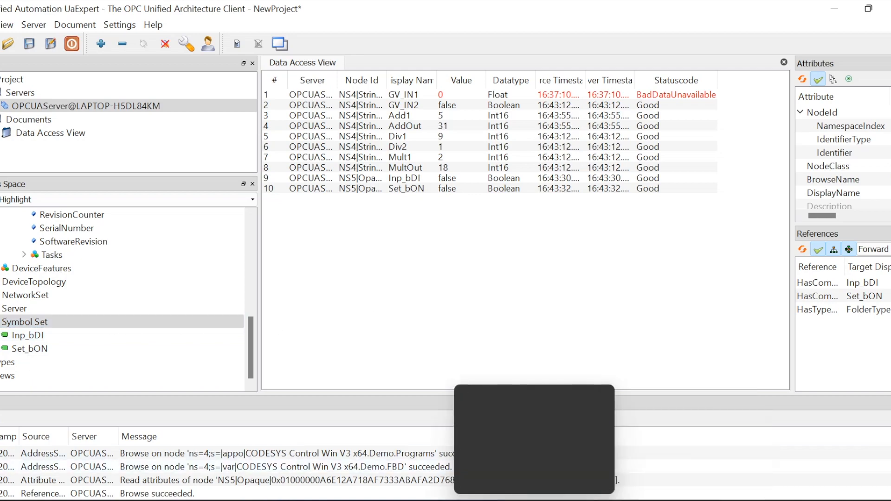
{"action": "left_click", "coordinate": [535, 500]}
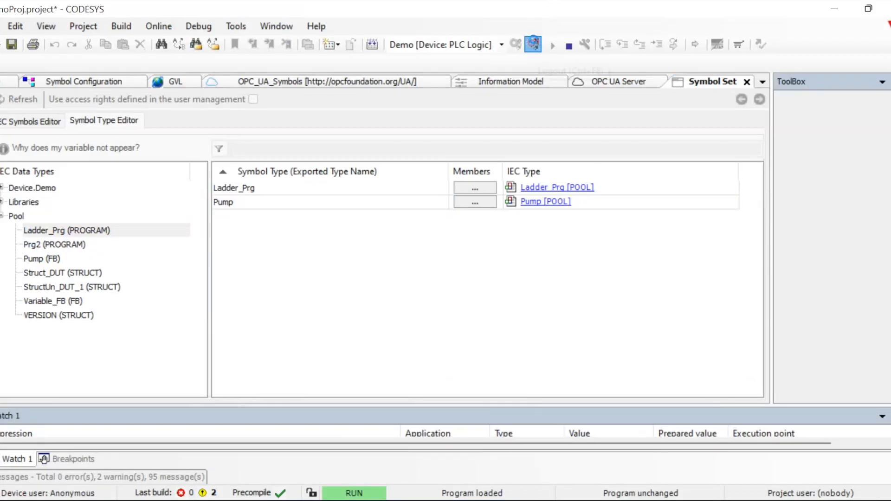
Log out of the device and enable 'Use access rights defined in the user management' for the symbols
{"action": "left_click", "coordinate": [533, 44]}
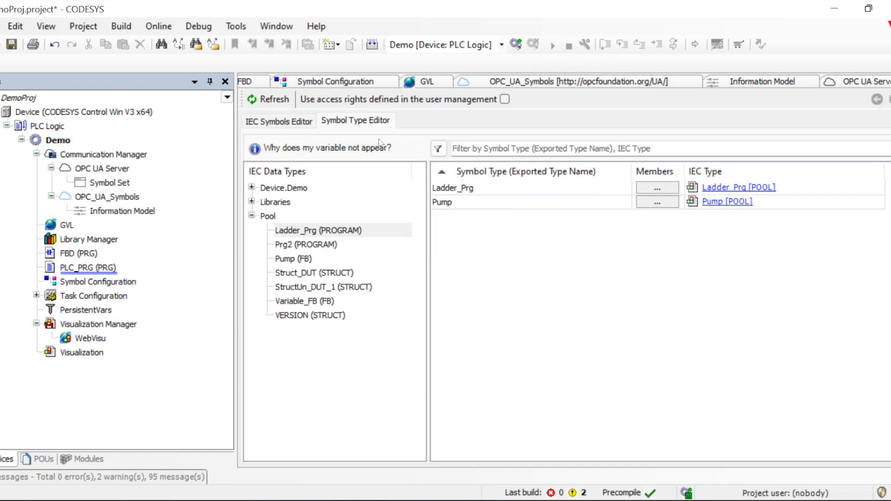
{"action": "left_click", "coordinate": [474, 193]}
{"action": "left_click", "coordinate": [470, 207]}
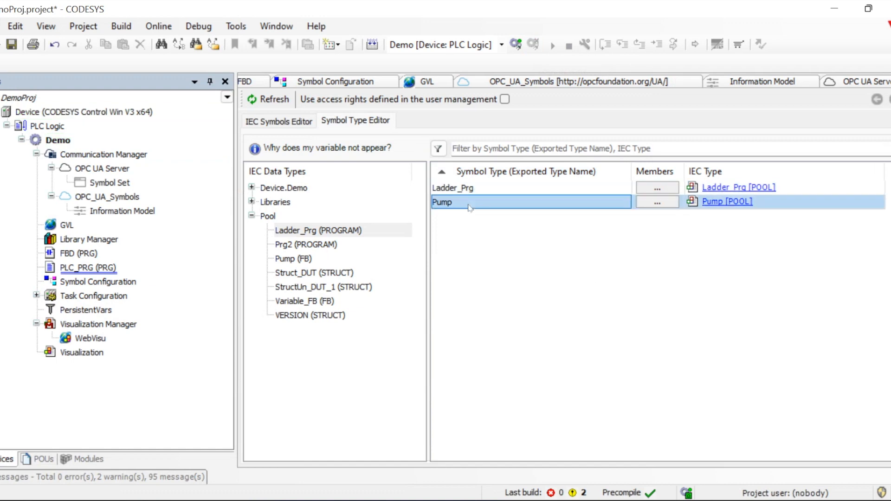
{"action": "left_click", "coordinate": [470, 250]}
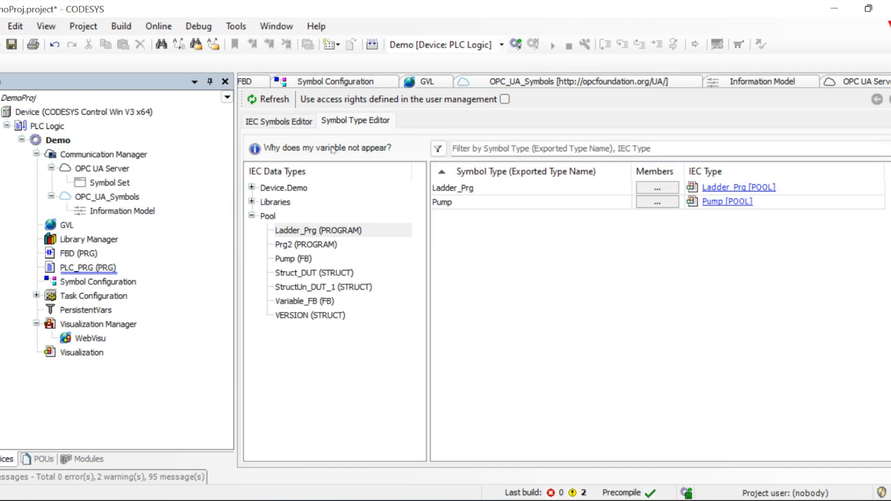
{"action": "left_click", "coordinate": [504, 100]}
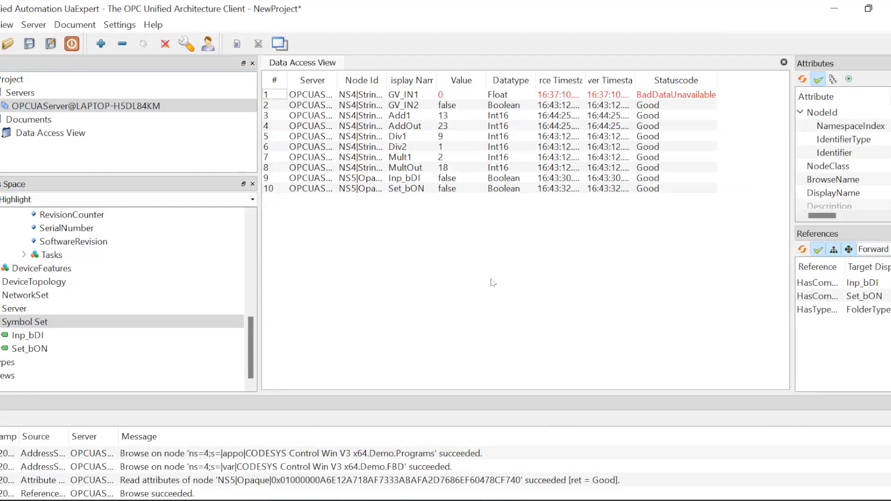
Write Inp_bDI to true from UaExpert's Data Access View, then minimize UaExpert
{"action": "double_click", "coordinate": [445, 178]}
{"action": "left_click", "coordinate": [442, 178]}
{"action": "key", "text": "Return"}
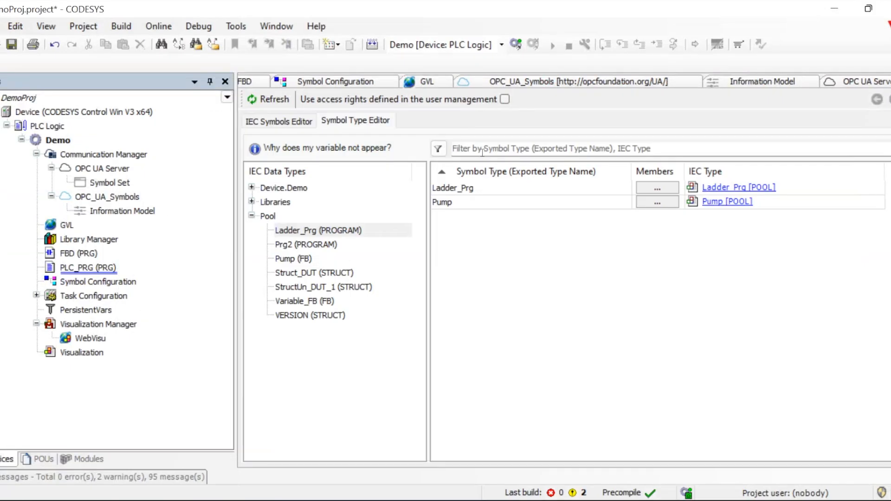
{"action": "left_click", "coordinate": [833, 9]}
Log in and download the changed Demo application, then return to UaExpert
{"action": "left_click", "coordinate": [515, 45]}
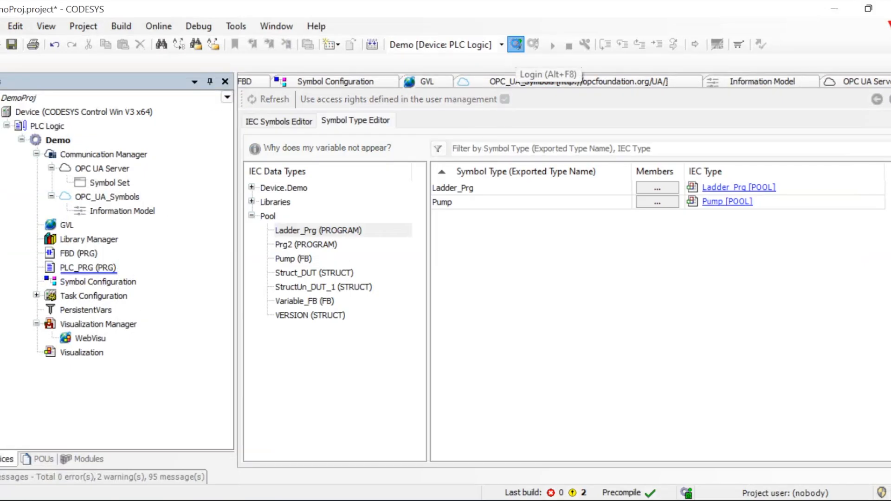
{"action": "left_click", "coordinate": [420, 333]}
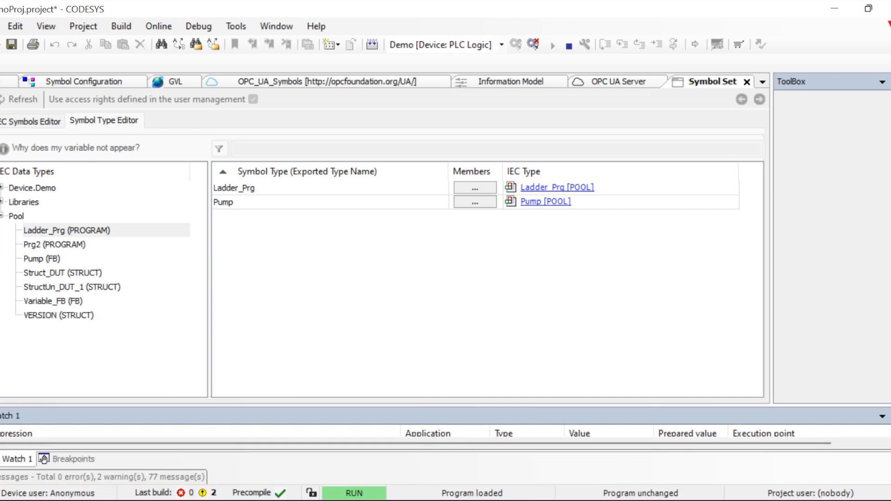
{"action": "key", "text": "alt+Tab"}
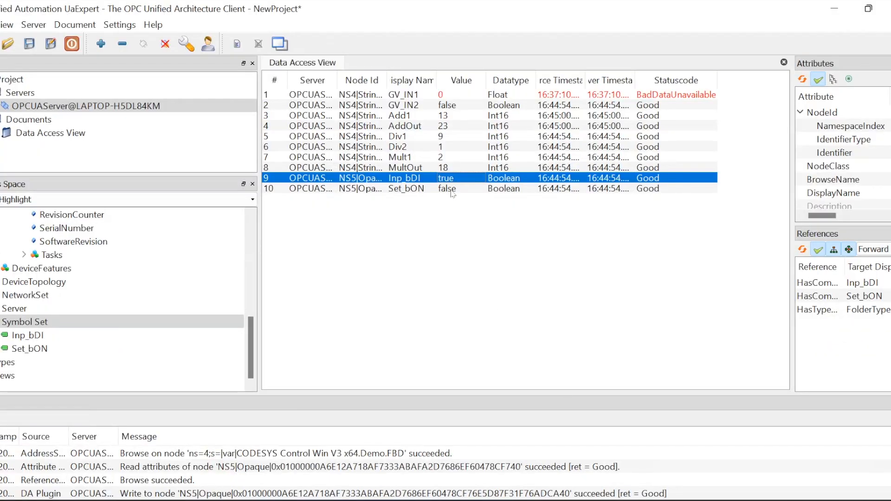
Write Inp_bDI back to false in UaExpert and return to the CODESYS window
{"action": "left_click", "coordinate": [447, 181]}
{"action": "left_click", "coordinate": [441, 178]}
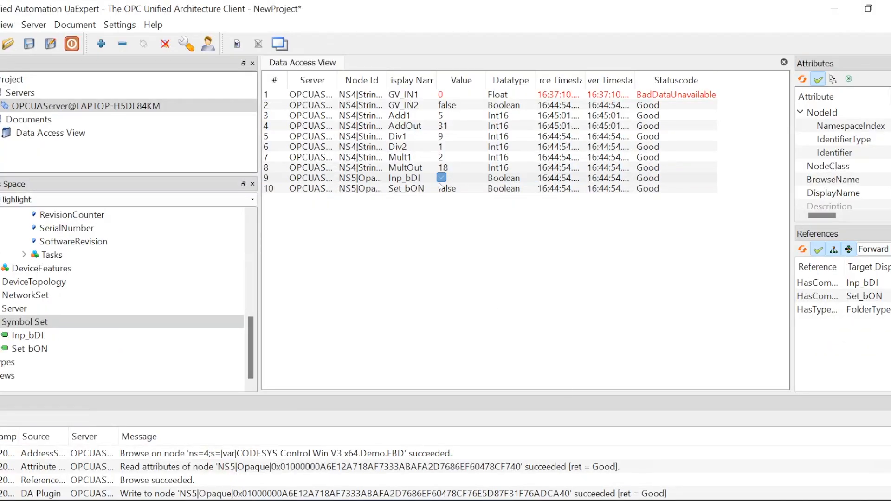
{"action": "left_click", "coordinate": [456, 291]}
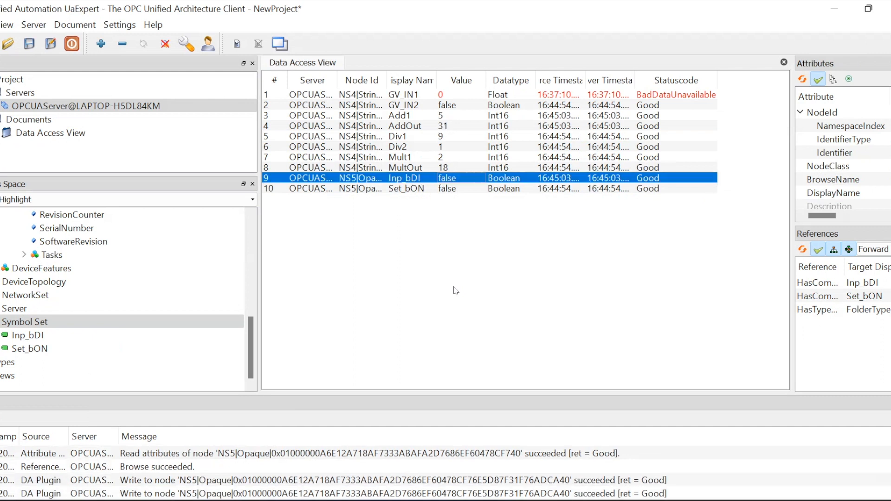
{"action": "left_click", "coordinate": [518, 267]}
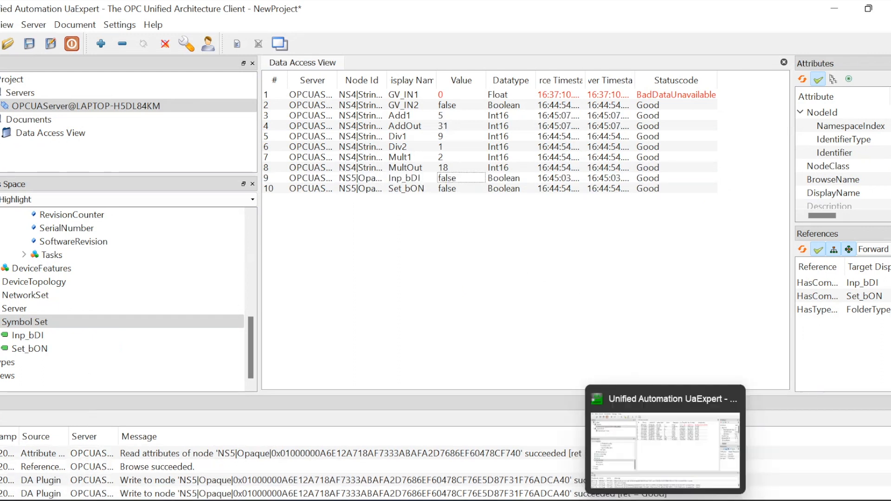
{"action": "left_click", "coordinate": [449, 500]}
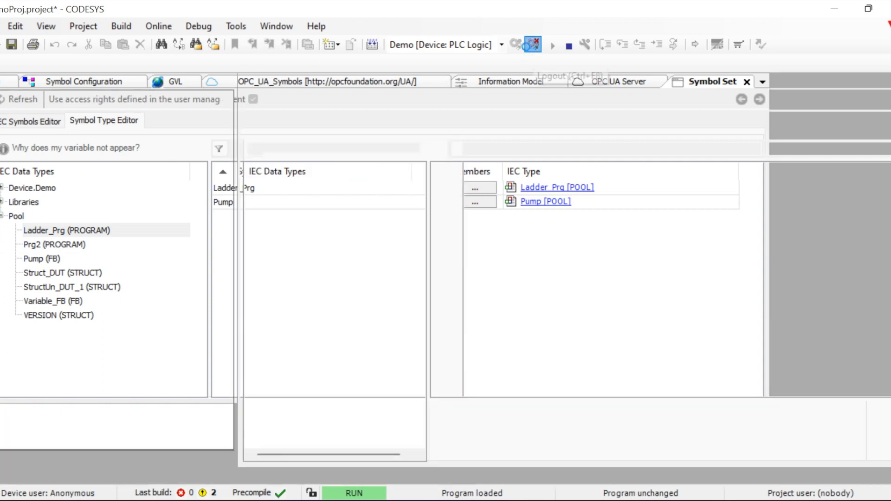
Log out and open the Information Model editor, browsing the Object, Data and Variable Types groups
{"action": "left_click", "coordinate": [533, 44]}
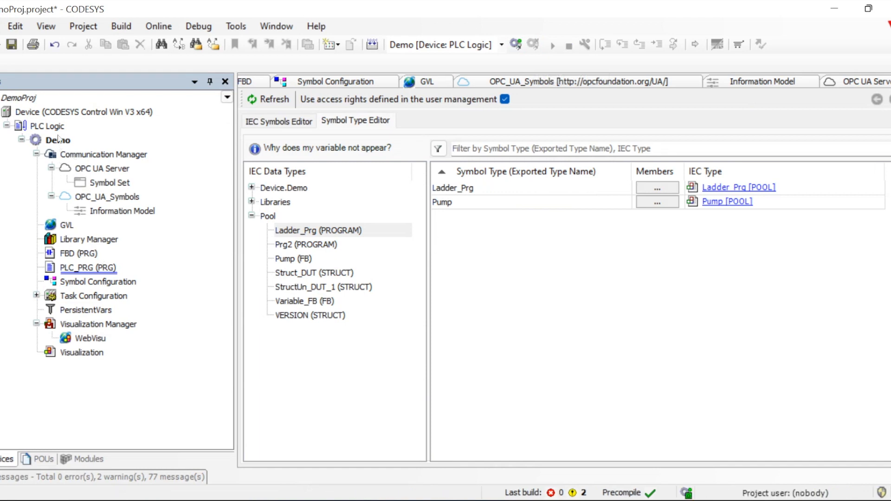
{"action": "double_click", "coordinate": [62, 113]}
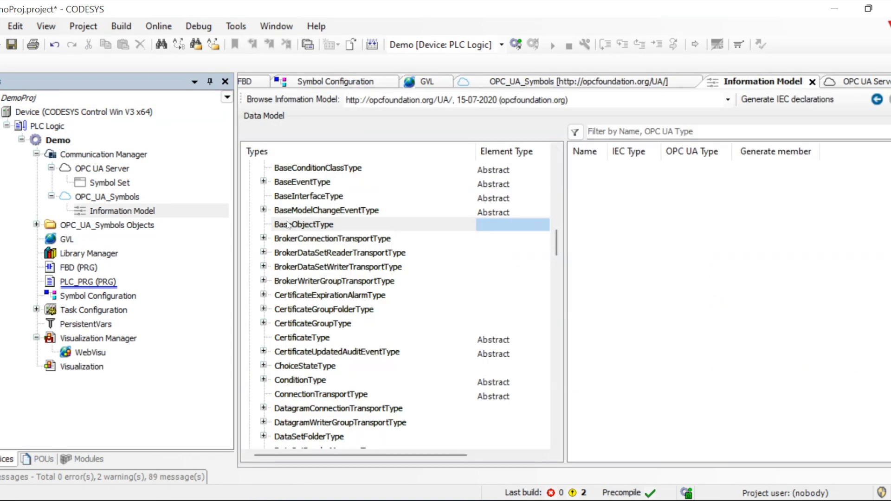
{"action": "double_click", "coordinate": [120, 213]}
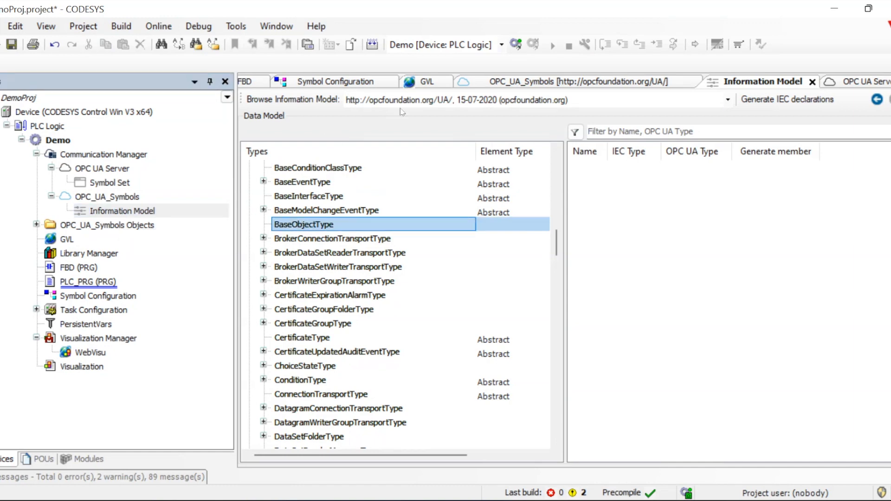
{"action": "scroll", "coordinate": [359, 336], "scroll_direction": "up", "scroll_amount": 15}
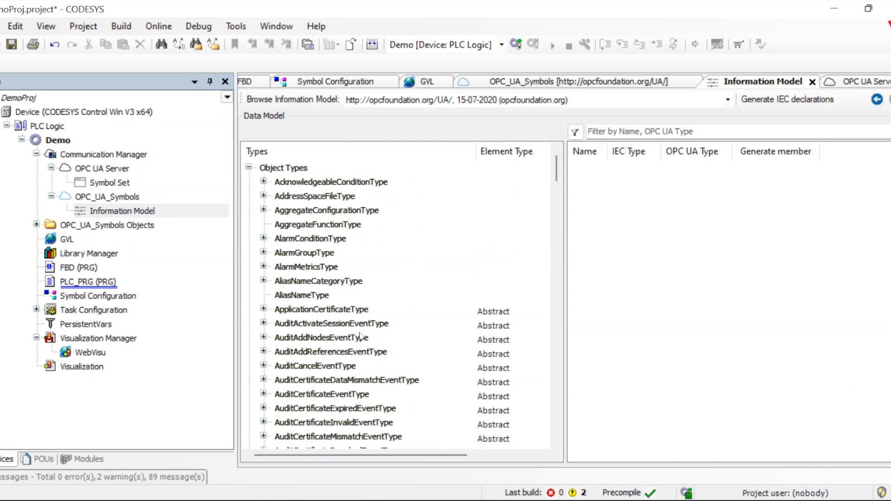
{"action": "left_click", "coordinate": [249, 169]}
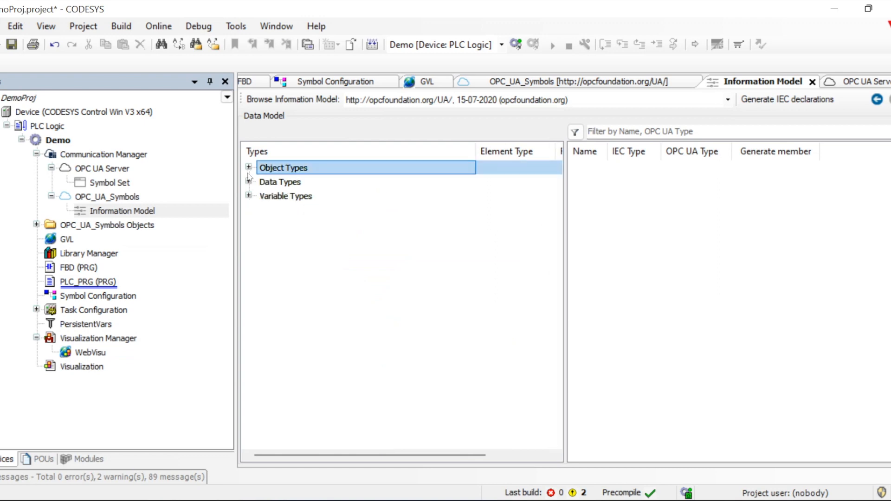
{"action": "left_click", "coordinate": [249, 182]}
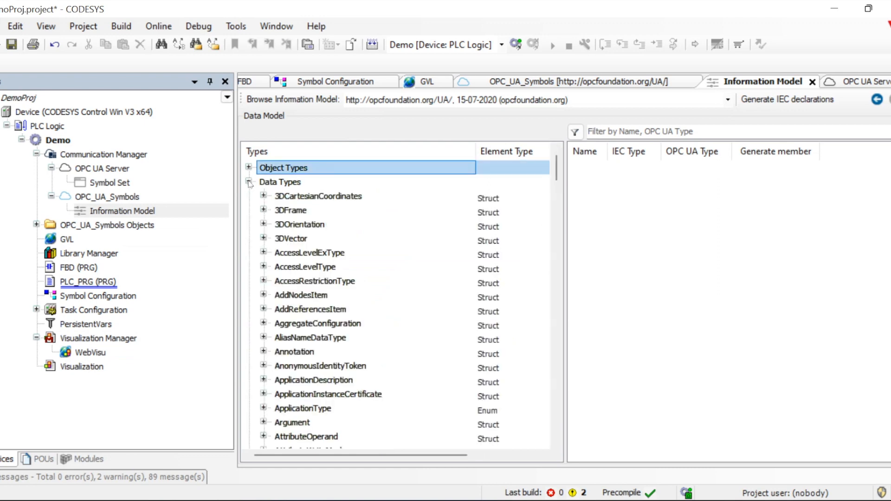
{"action": "left_click", "coordinate": [249, 182]}
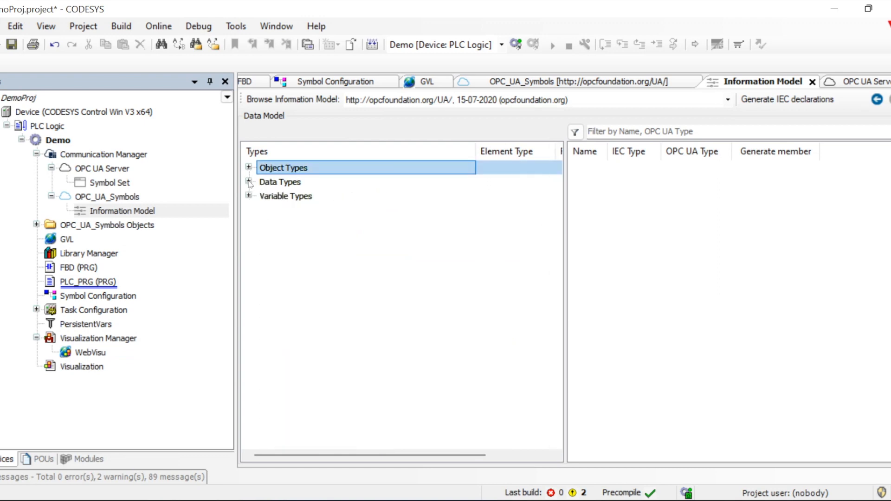
{"action": "left_click", "coordinate": [249, 196]}
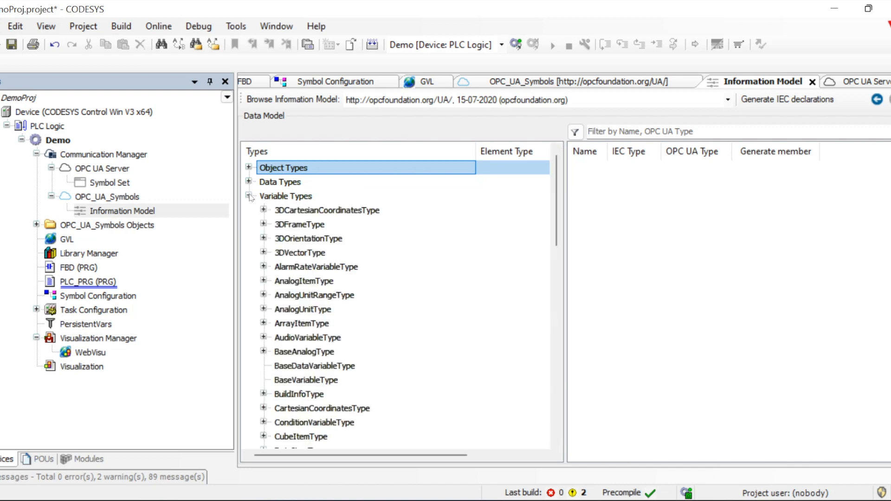
{"action": "left_click", "coordinate": [249, 196]}
Expand Object Types and look through AggregateConfigurationType, BaseConditionClassType, BaseInterfaceType and BaseObjectType
{"action": "left_click", "coordinate": [472, 195]}
{"action": "left_click", "coordinate": [293, 170]}
{"action": "left_click", "coordinate": [250, 168]}
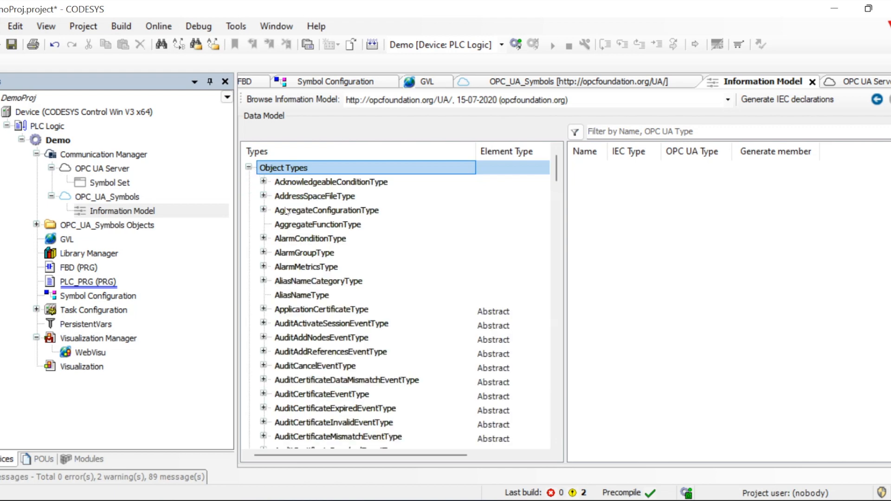
{"action": "left_click", "coordinate": [319, 212]}
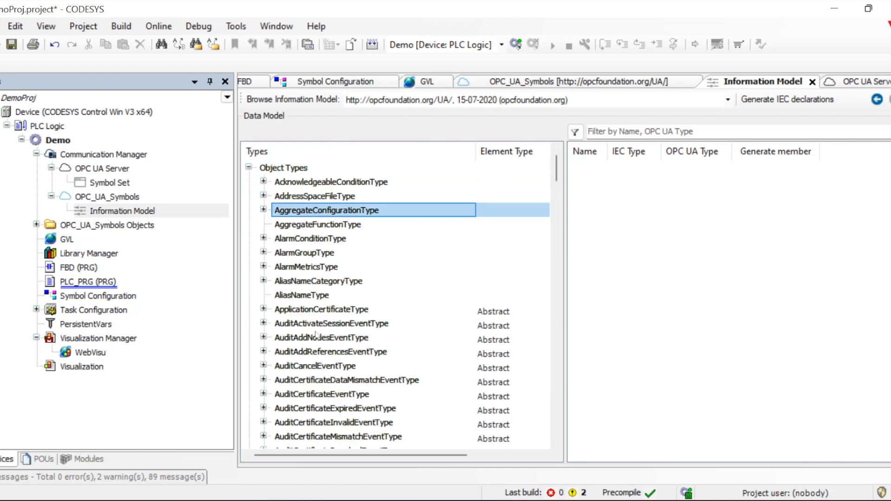
{"action": "scroll", "coordinate": [315, 335], "scroll_direction": "down", "scroll_amount": 7}
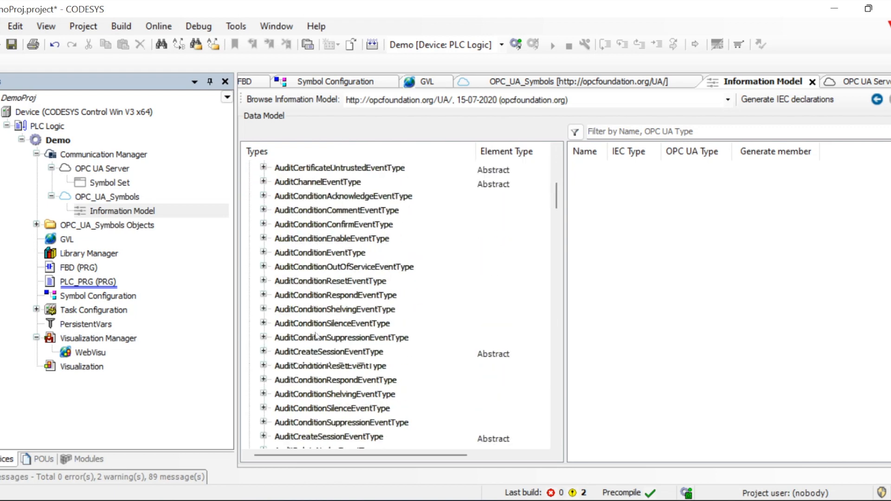
{"action": "scroll", "coordinate": [315, 335], "scroll_direction": "down", "scroll_amount": 7}
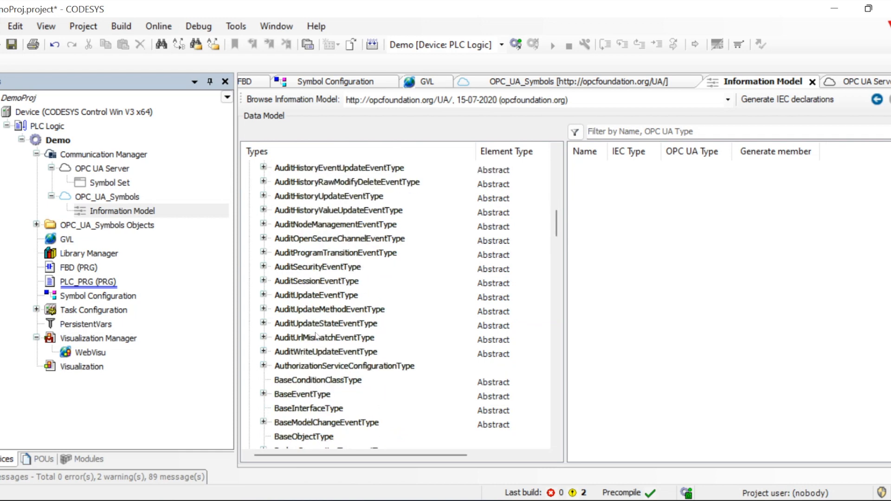
{"action": "left_click", "coordinate": [299, 380]}
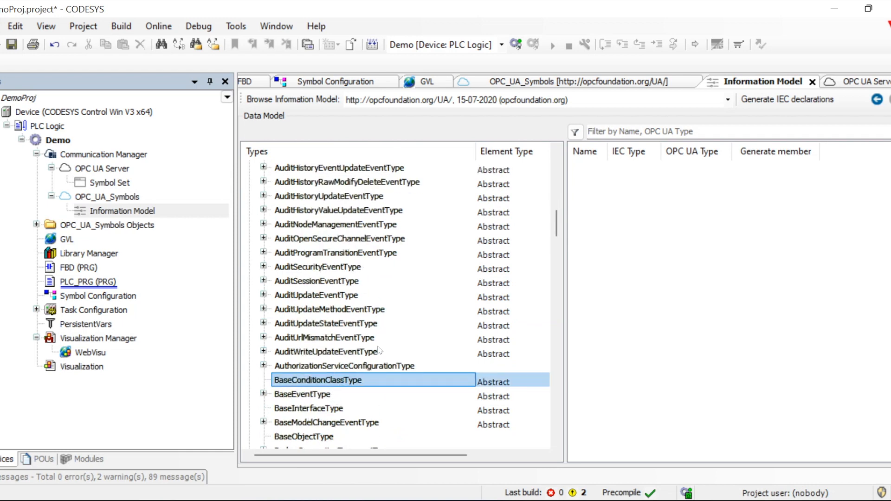
{"action": "left_click", "coordinate": [310, 410]}
{"action": "left_click", "coordinate": [316, 437]}
{"action": "scroll", "coordinate": [403, 337], "scroll_direction": "down", "scroll_amount": 1}
{"action": "scroll", "coordinate": [403, 338], "scroll_direction": "down", "scroll_amount": 1}
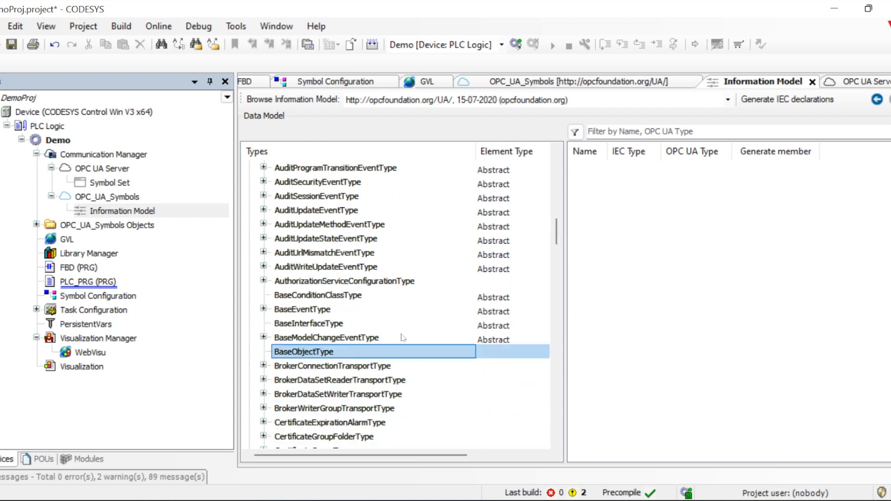
Inspect BaseEventType and BaseModelChangeEventType fields, then drag BaseObjectType into the data model
{"action": "left_click", "coordinate": [264, 310]}
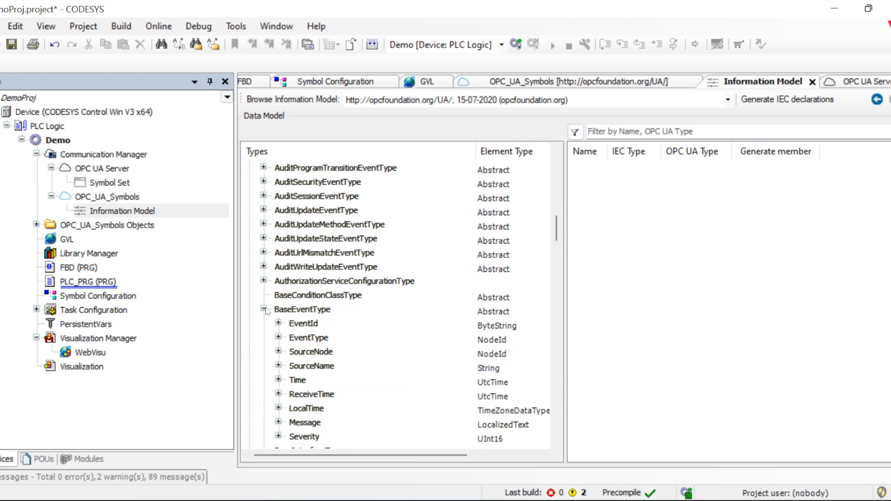
{"action": "left_click", "coordinate": [263, 309]}
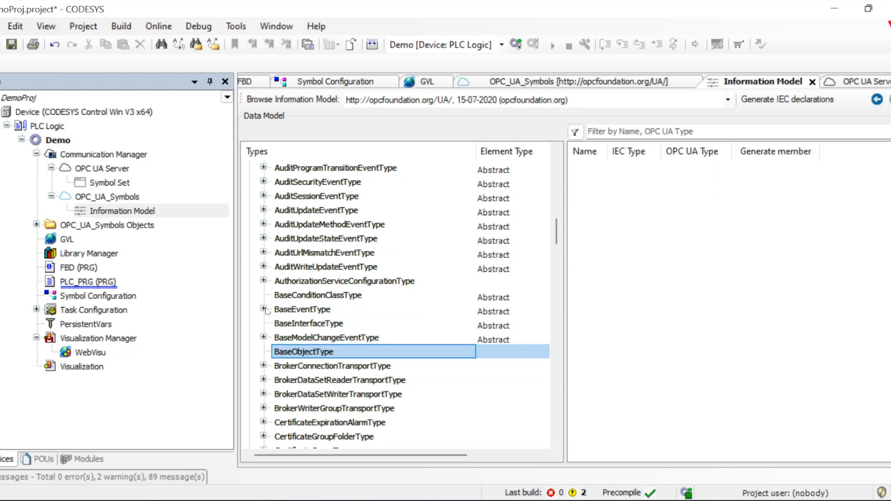
{"action": "left_click", "coordinate": [264, 337]}
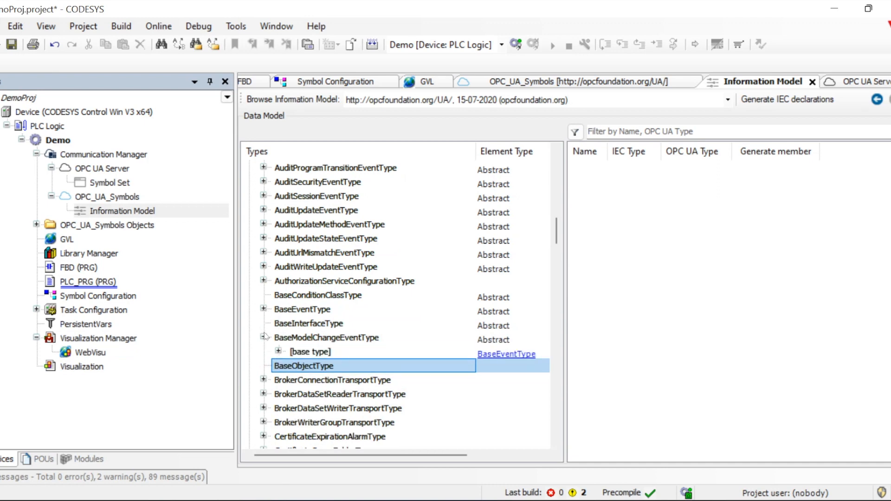
{"action": "left_click", "coordinate": [278, 352]}
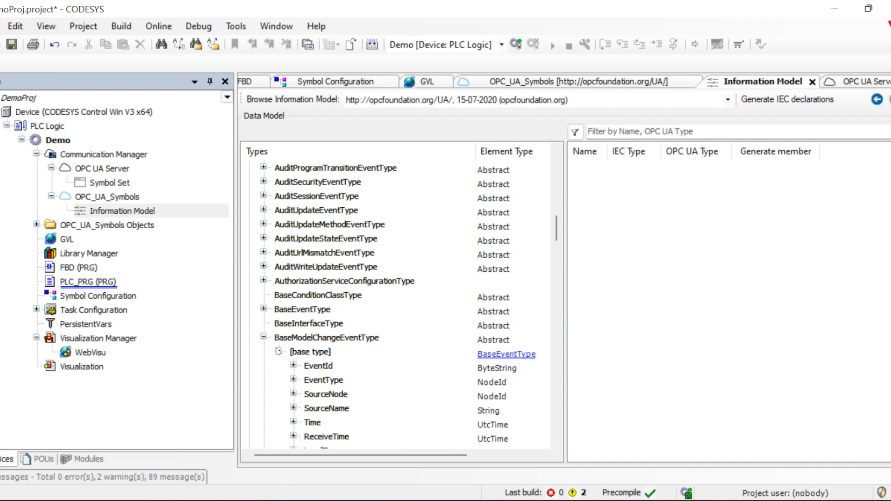
{"action": "scroll", "coordinate": [279, 352], "scroll_direction": "down", "scroll_amount": 2}
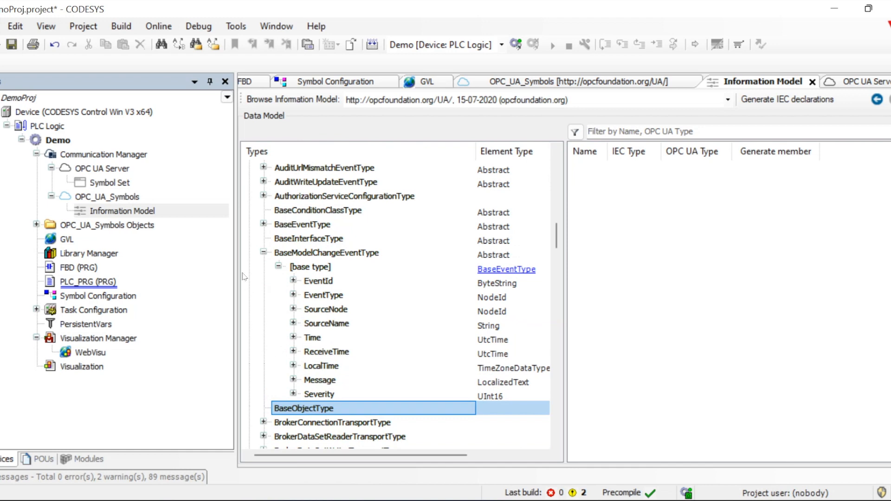
{"action": "left_click", "coordinate": [263, 252]}
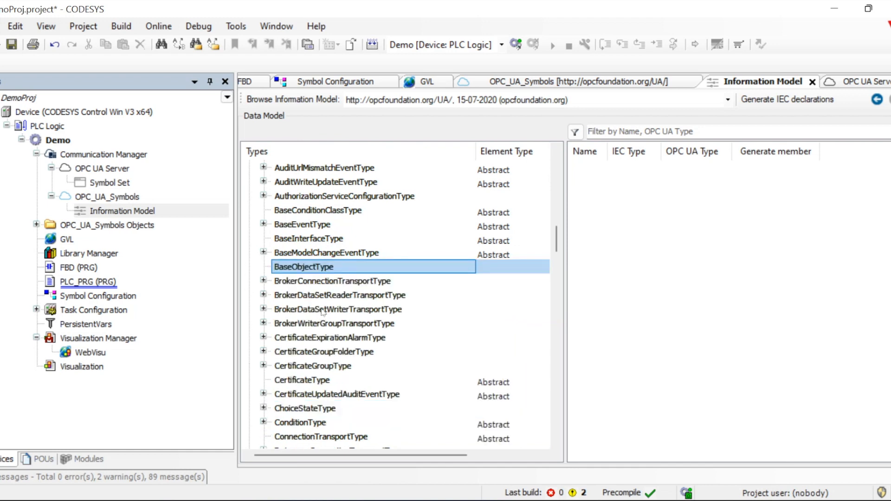
{"action": "scroll", "coordinate": [324, 312], "scroll_direction": "down", "scroll_amount": 1}
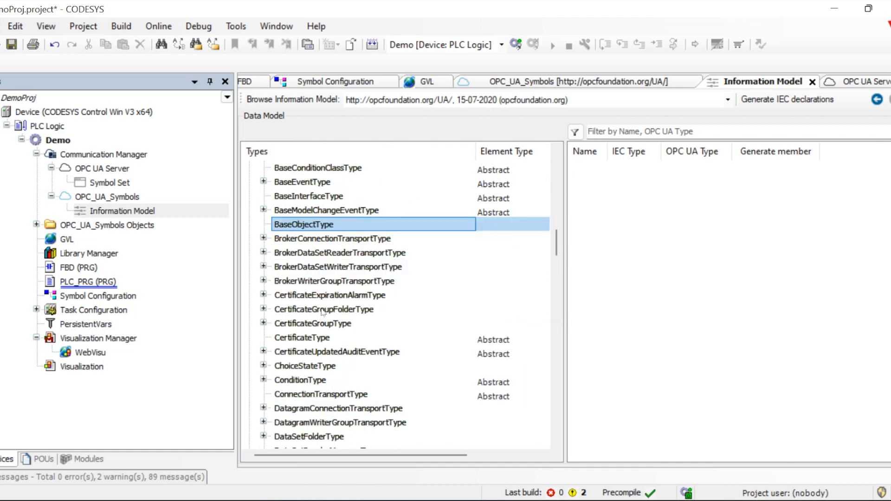
{"action": "left_click_drag", "start_coordinate": [305, 228], "coordinate": [636, 239]}
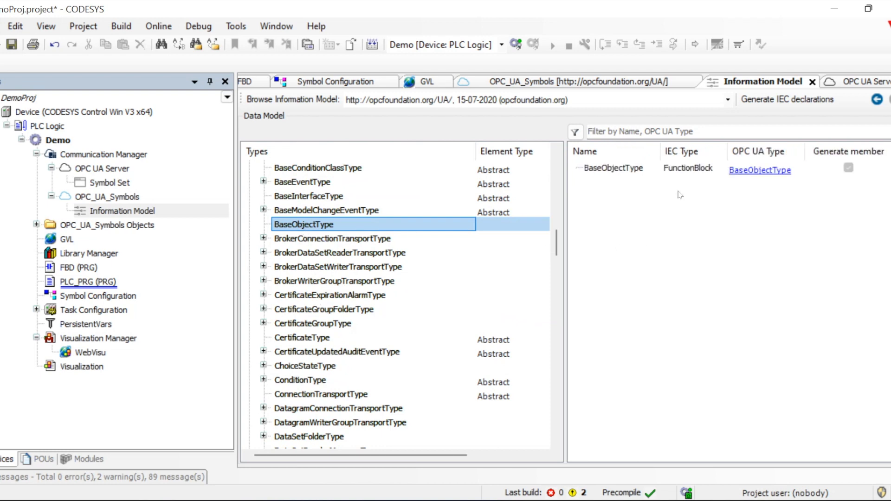
Check the BaseObjectType entry, then drag DiscreteAlarmType from the Types tree into the Name list
{"action": "left_click", "coordinate": [681, 174]}
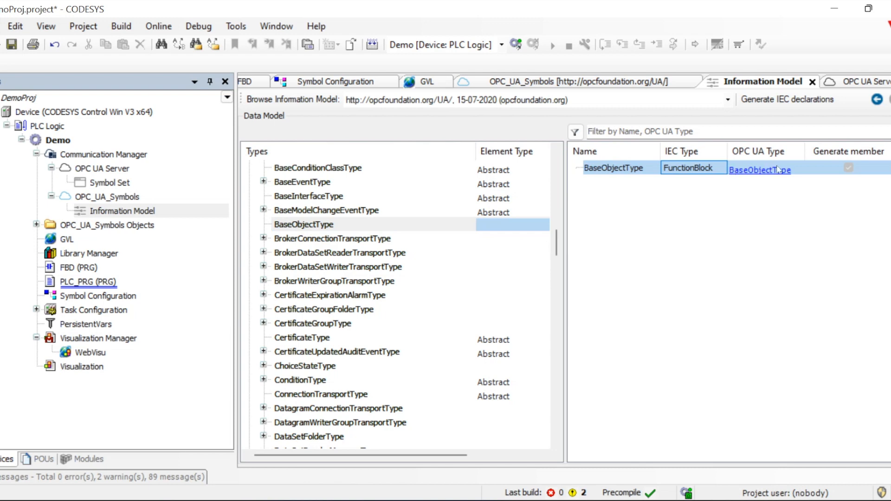
{"action": "left_click", "coordinate": [765, 178]}
{"action": "left_click", "coordinate": [761, 171]}
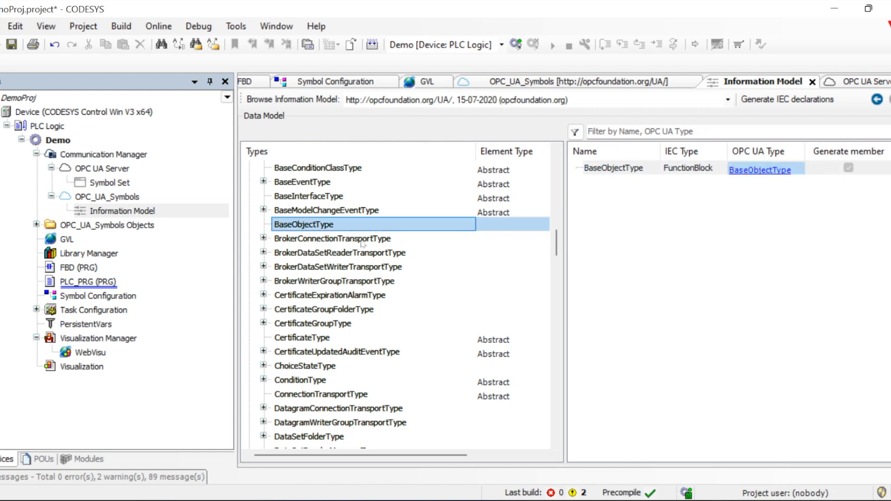
{"action": "scroll", "coordinate": [375, 310], "scroll_direction": "down", "scroll_amount": 1}
{"action": "scroll", "coordinate": [375, 311], "scroll_direction": "down", "scroll_amount": 2}
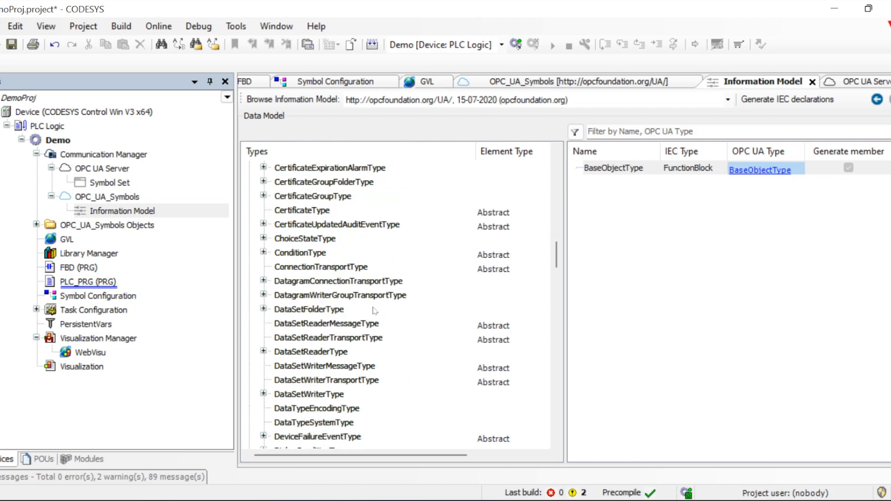
{"action": "scroll", "coordinate": [375, 310], "scroll_direction": "down", "scroll_amount": 1}
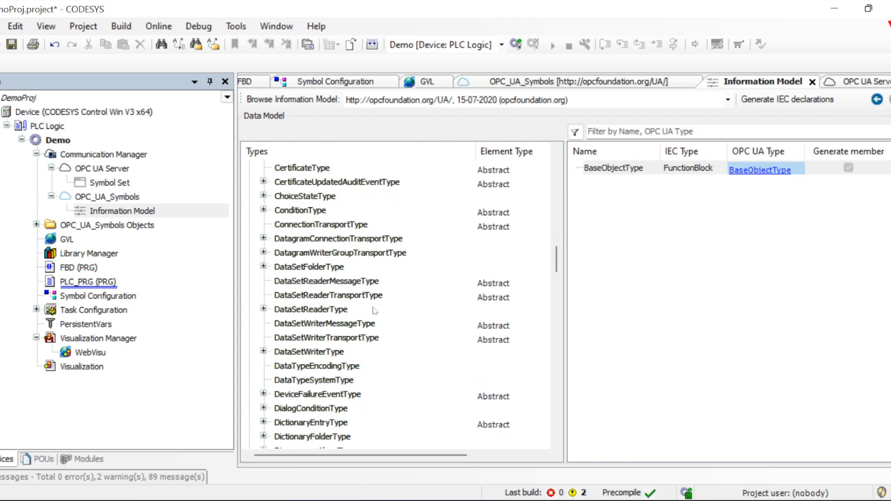
{"action": "scroll", "coordinate": [375, 310], "scroll_direction": "down", "scroll_amount": 1}
{"action": "scroll", "coordinate": [376, 310], "scroll_direction": "down", "scroll_amount": 2}
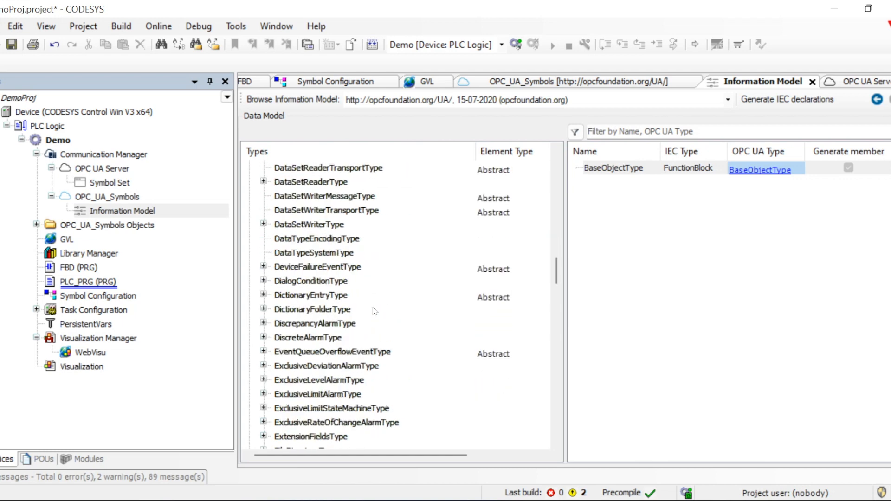
{"action": "scroll", "coordinate": [375, 310], "scroll_direction": "down", "scroll_amount": 1}
{"action": "left_click", "coordinate": [293, 296]}
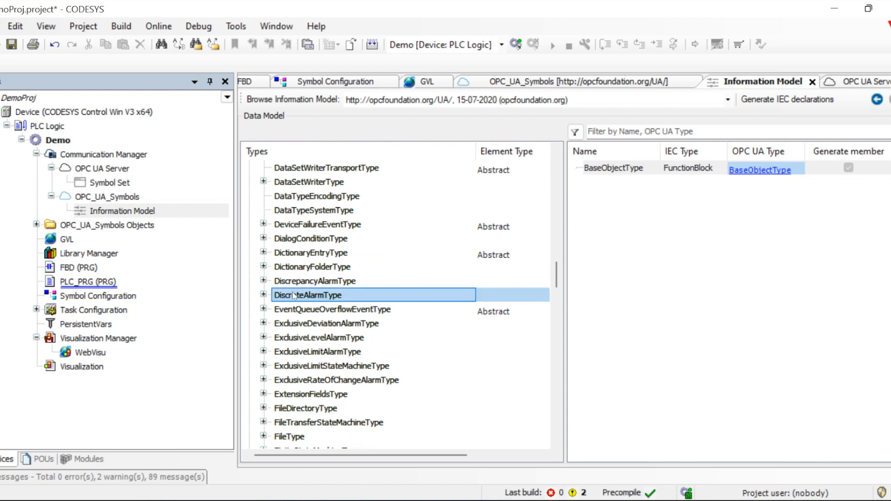
{"action": "left_click_drag", "start_coordinate": [355, 305], "coordinate": [654, 254]}
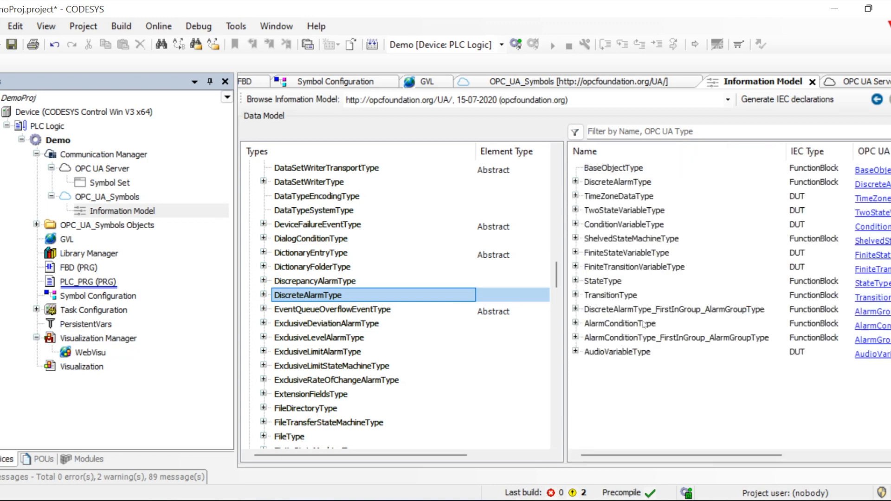
{"action": "left_click", "coordinate": [652, 392]}
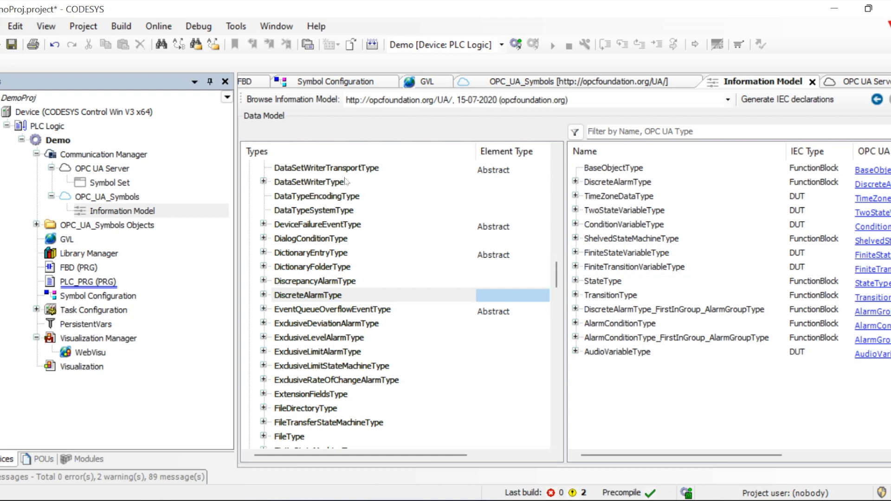
Generate IEC declarations, collapse the AlarmConditionType, DiscreteAlarmType and ShelvedStateMachineType blocks, and open OPC_UA_Symbols
{"action": "left_click", "coordinate": [788, 101]}
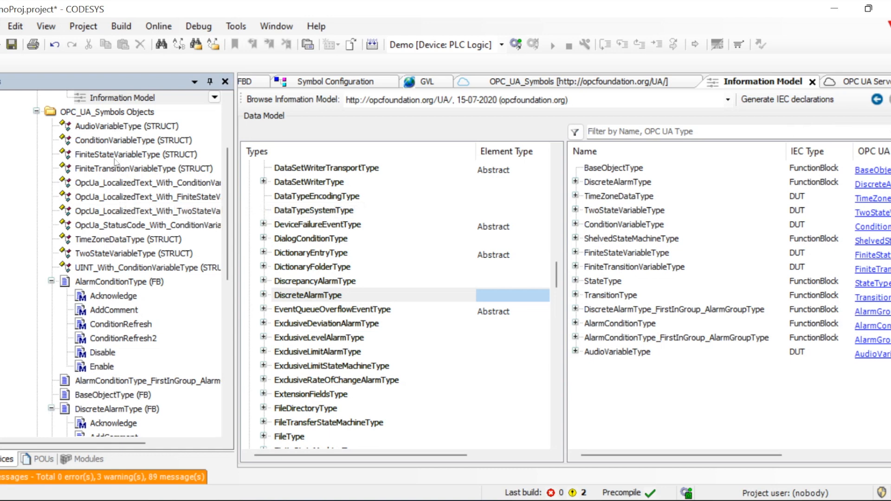
{"action": "left_click", "coordinate": [51, 282]}
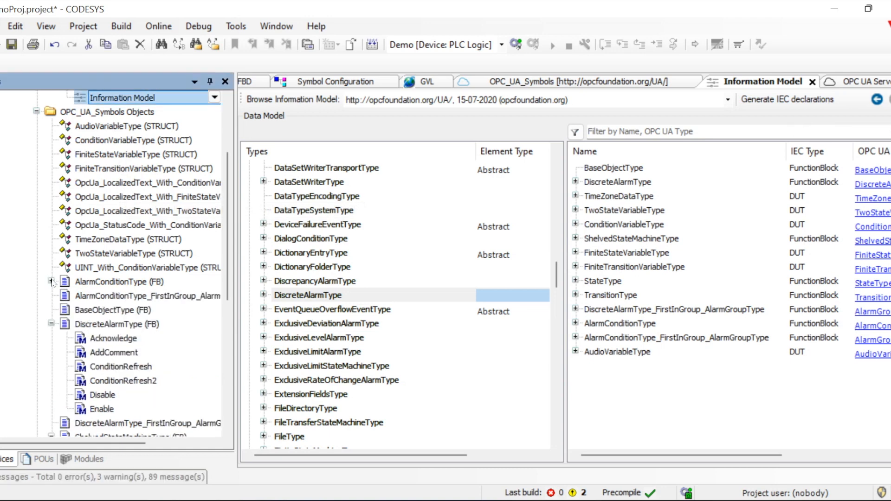
{"action": "left_click", "coordinate": [51, 324]}
{"action": "scroll", "coordinate": [135, 278], "scroll_direction": "down", "scroll_amount": 2}
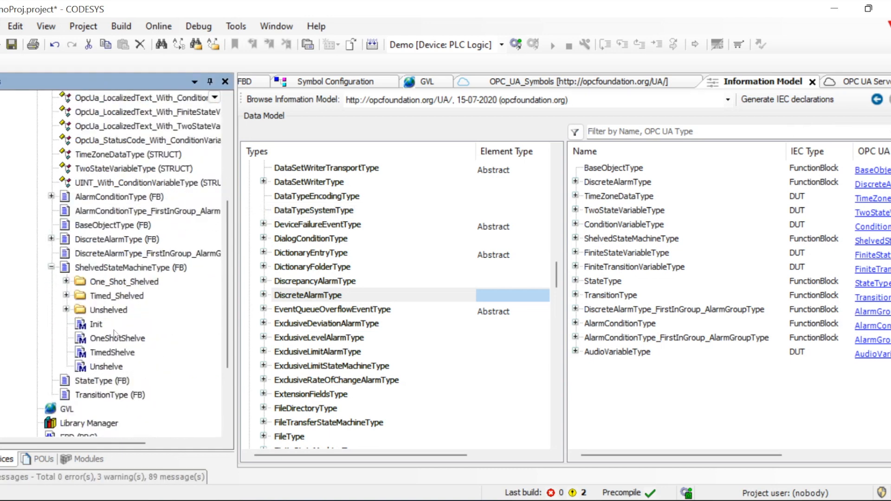
{"action": "left_click", "coordinate": [51, 268]}
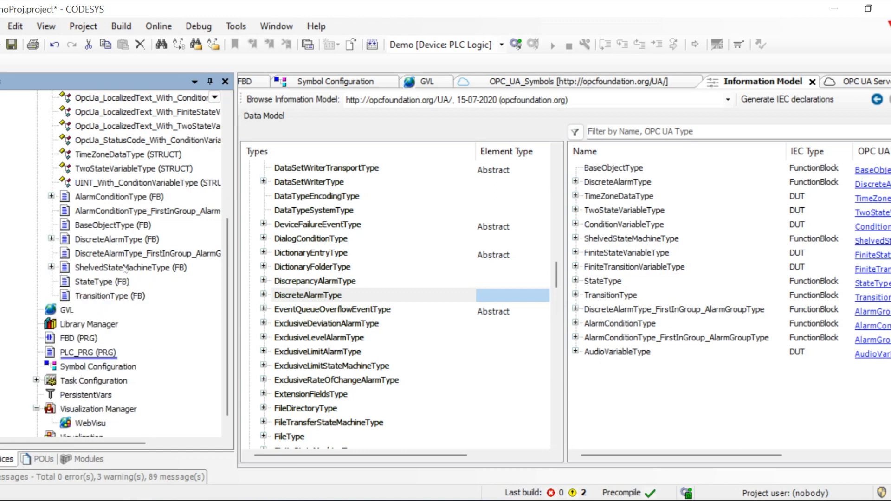
{"action": "scroll", "coordinate": [124, 269], "scroll_direction": "up", "scroll_amount": 3}
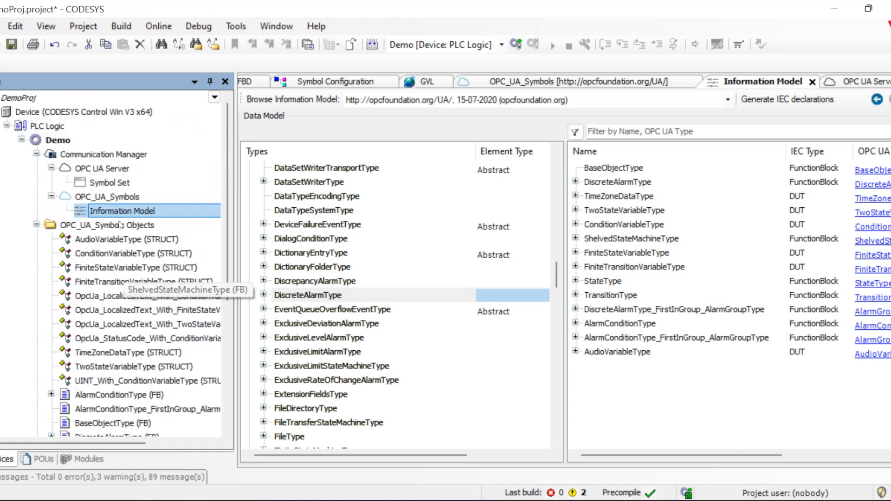
{"action": "left_click", "coordinate": [123, 197]}
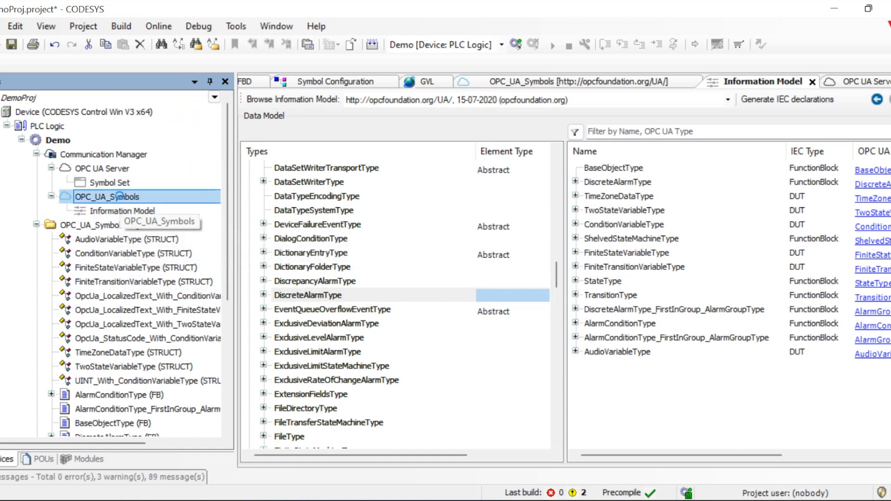
{"action": "double_click", "coordinate": [122, 197]}
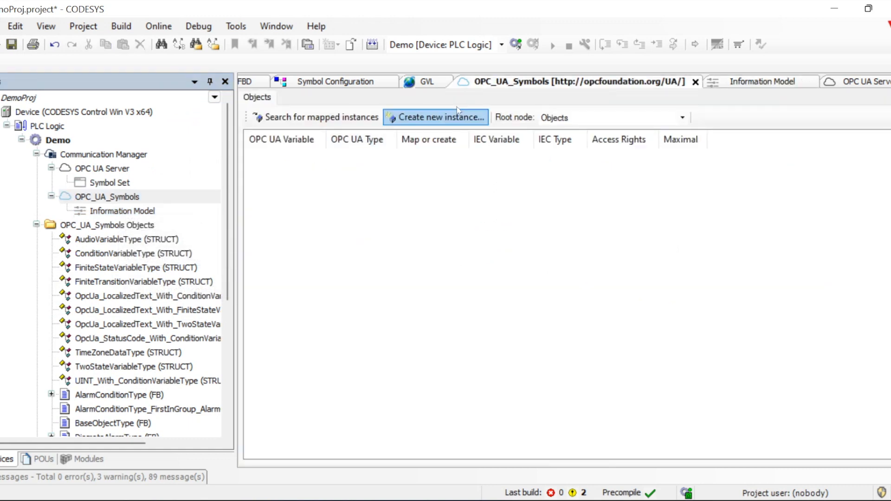
Create a new object instance named DI1 in the Objects table
{"action": "left_click", "coordinate": [436, 117]}
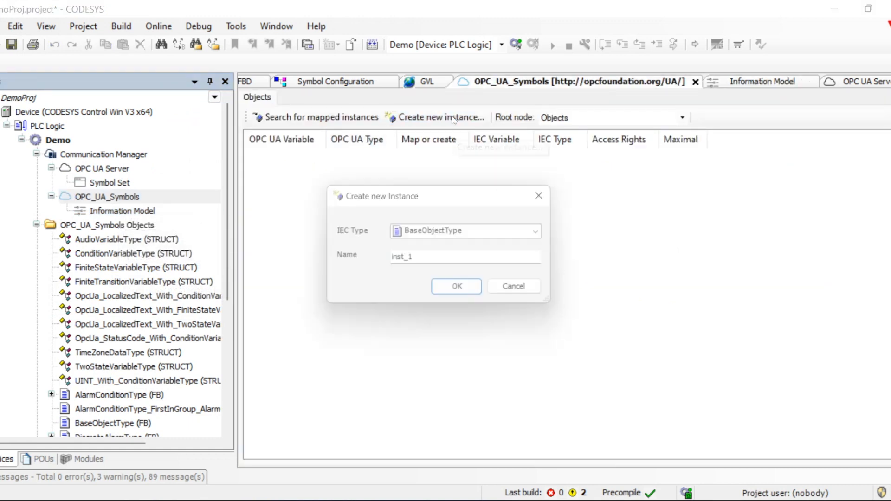
{"action": "double_click", "coordinate": [441, 261]}
{"action": "type", "text": "D"}
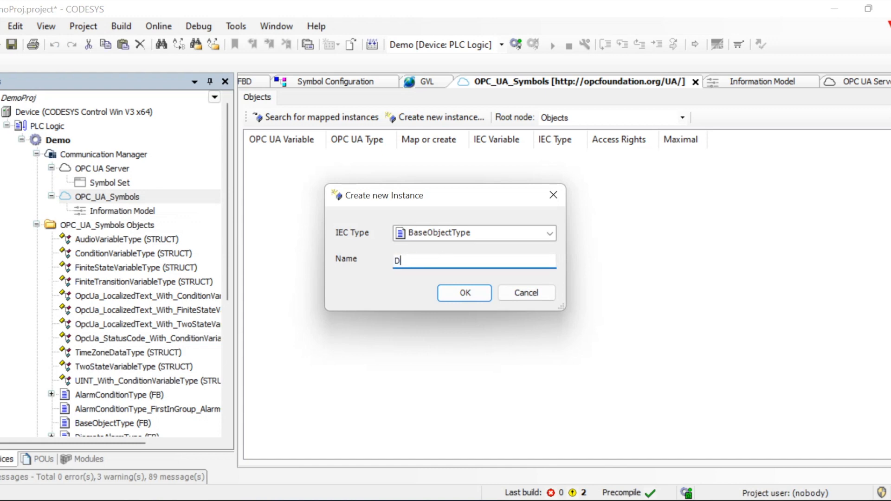
{"action": "type", "text": "I1"}
{"action": "key", "text": "Return"}
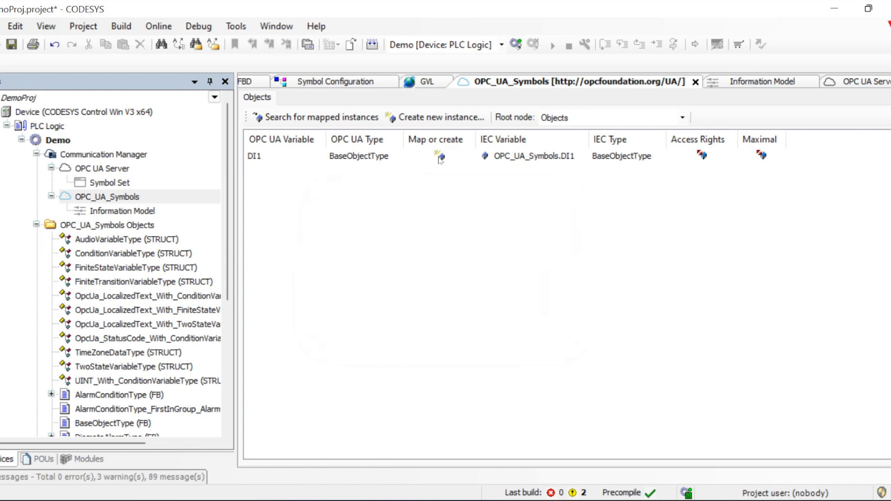
Add a second instance, DI_ALM, with IEC type DiscreteAlarmType
{"action": "left_click", "coordinate": [425, 122]}
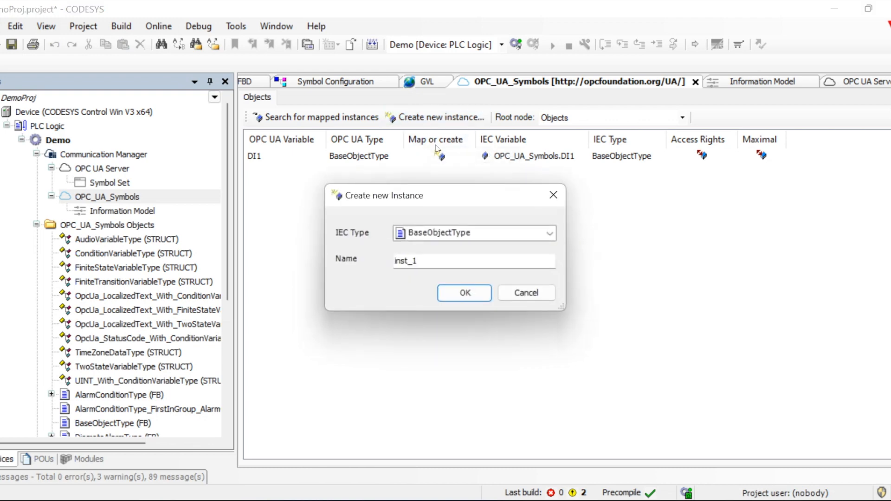
{"action": "left_click", "coordinate": [473, 237]}
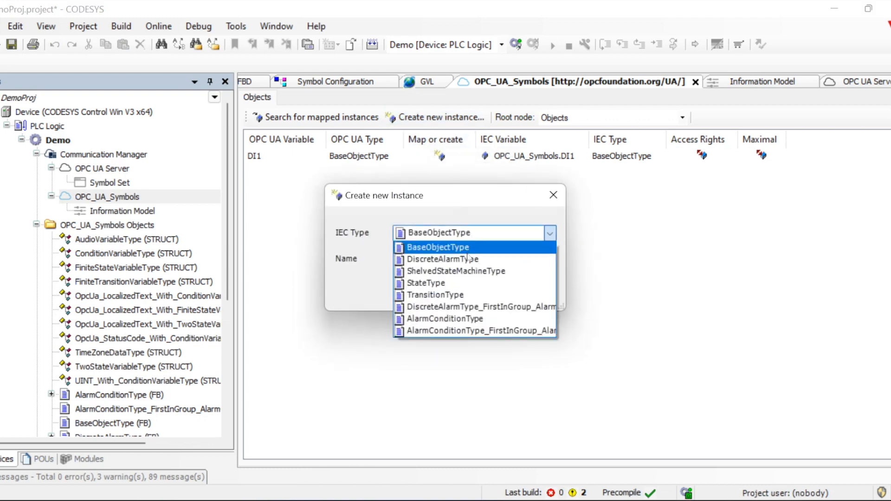
{"action": "left_click", "coordinate": [466, 260]}
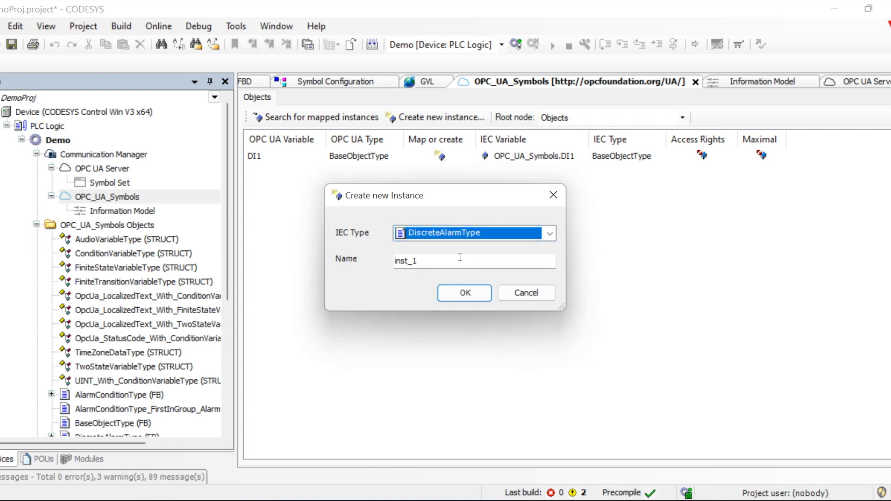
{"action": "key", "text": "Tab"}
{"action": "type", "text": "DI_ALM"}
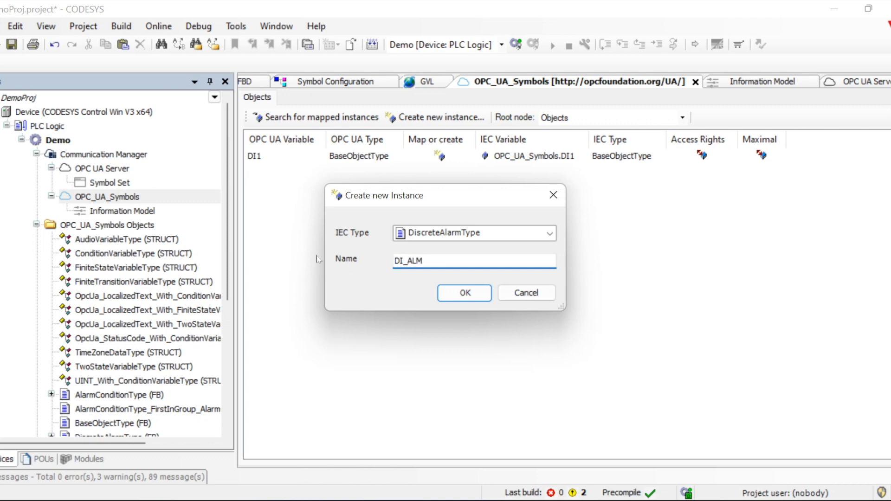
{"action": "key", "text": "Return"}
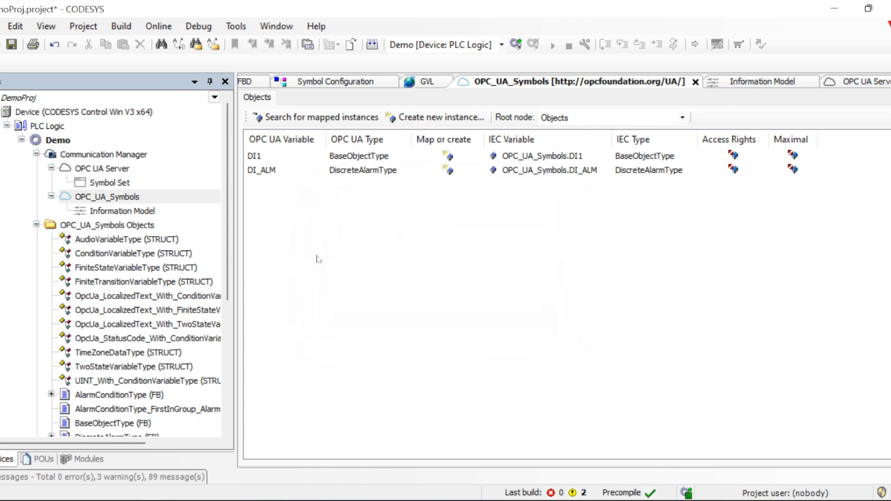
{"action": "left_click", "coordinate": [259, 175]}
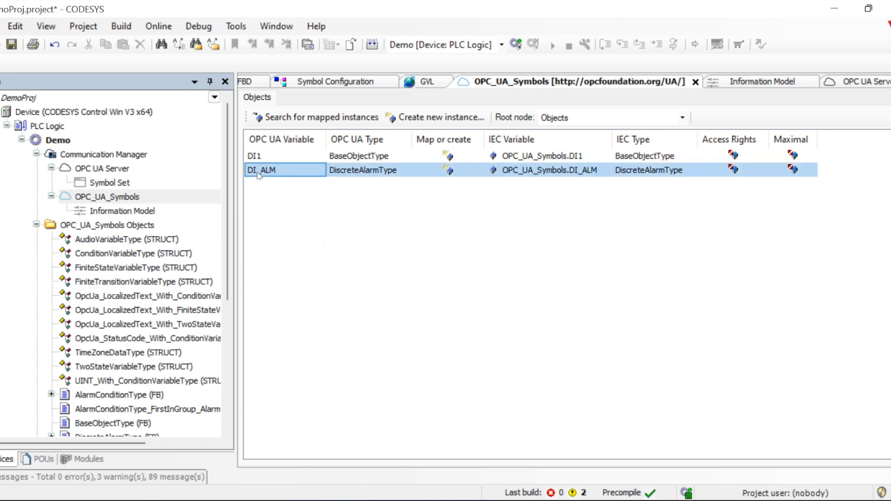
{"action": "left_click", "coordinate": [386, 237]}
{"action": "left_click", "coordinate": [372, 42]}
Log in to the PLC with online change so the modified Demo application runs on the device
{"action": "left_click", "coordinate": [516, 44]}
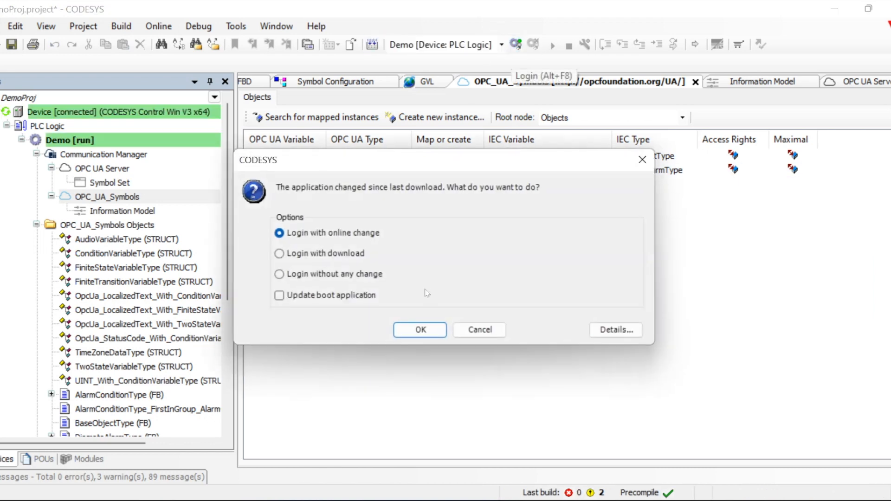
{"action": "left_click", "coordinate": [428, 332]}
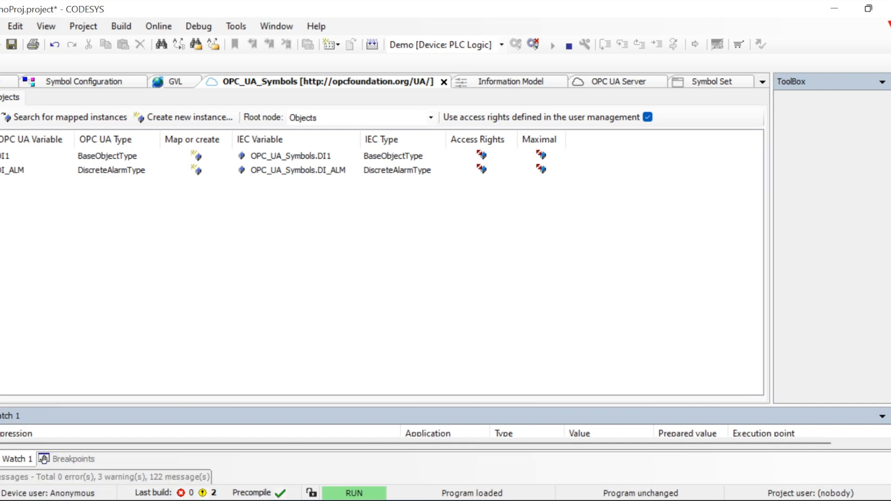
{"action": "key", "text": "alt+Tab"}
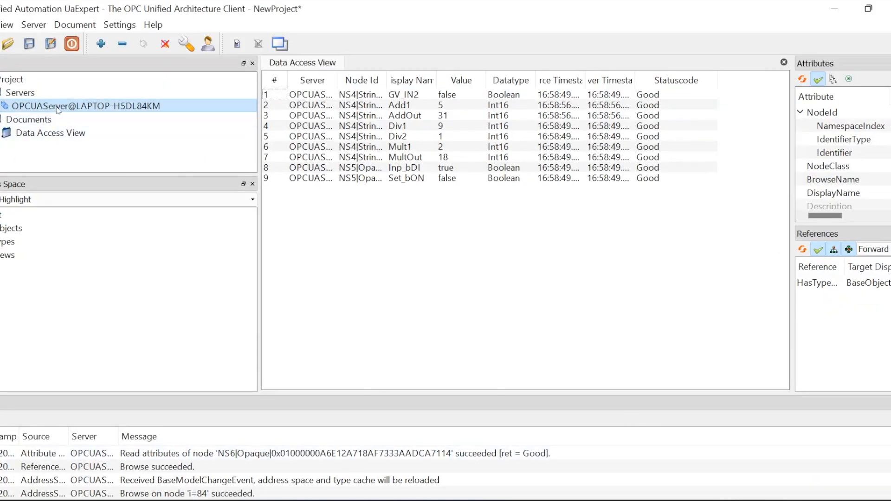
Expand Objects in the Address Space and inspect the DeviceSet, DI1 and DI_ALM objects
{"action": "double_click", "coordinate": [14, 228]}
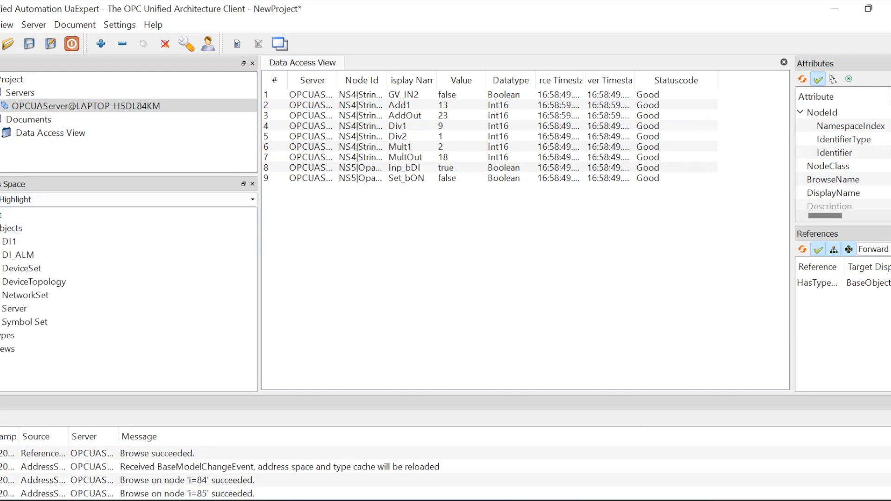
{"action": "left_click", "coordinate": [129, 268]}
{"action": "left_click", "coordinate": [14, 241]}
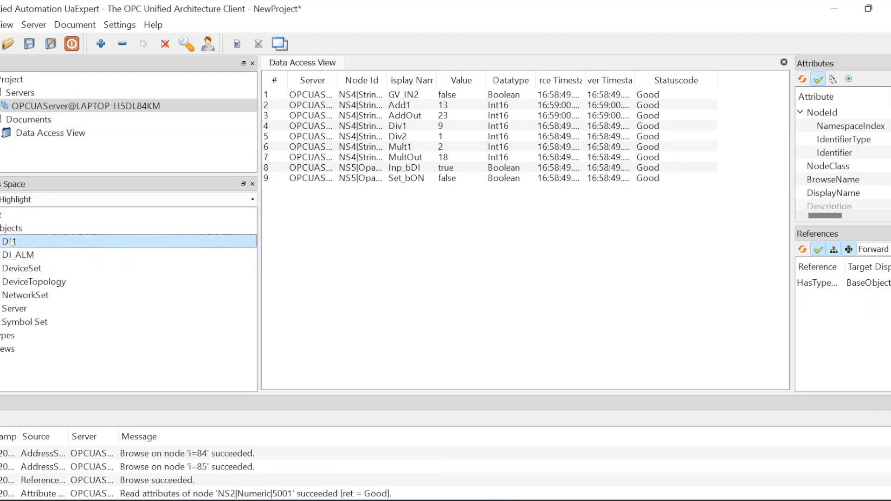
{"action": "left_click", "coordinate": [17, 259]}
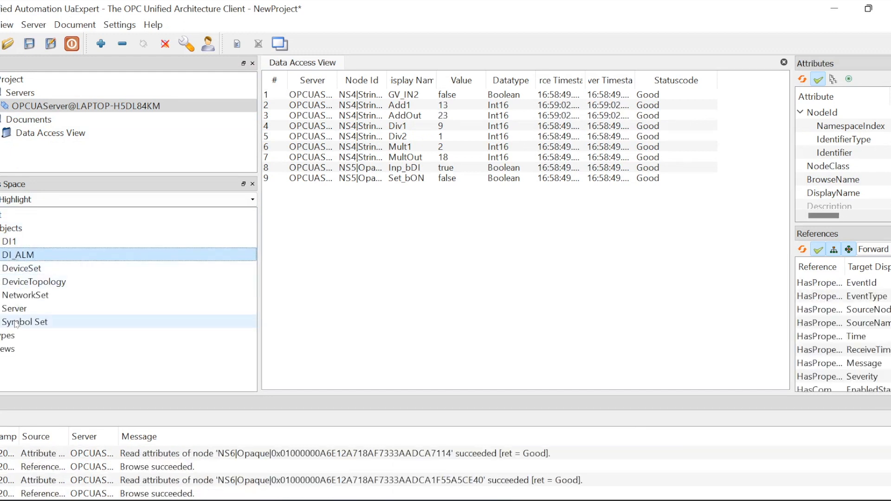
Add DI1's variables recursively to the Data Access View, including Inp_bDI and Set_bON
{"action": "left_click", "coordinate": [14, 242]}
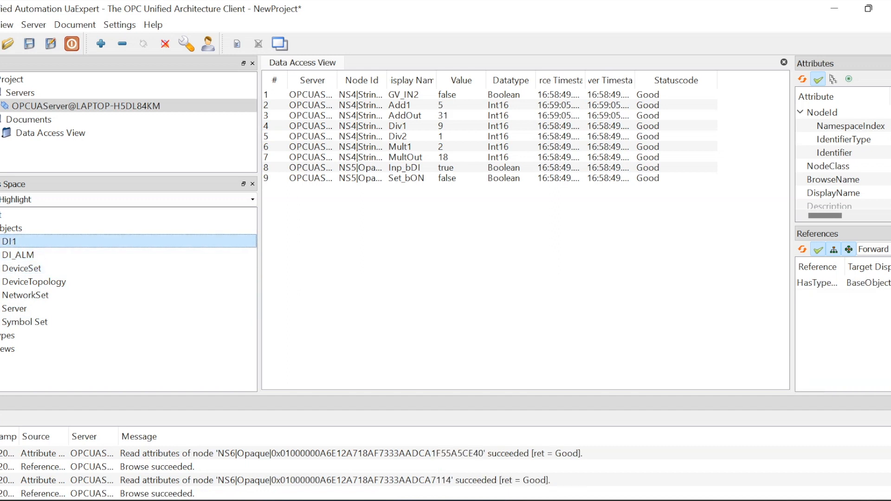
{"action": "left_click_drag", "start_coordinate": [18, 243], "coordinate": [316, 250]}
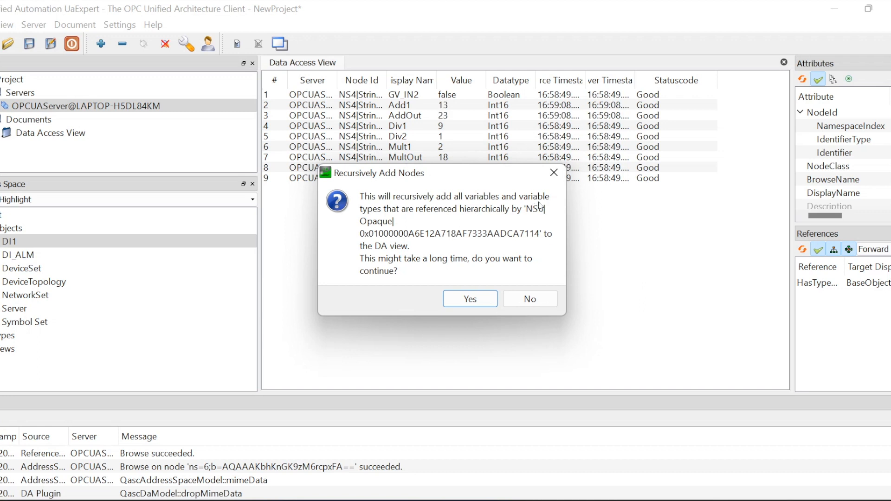
{"action": "left_click", "coordinate": [473, 300]}
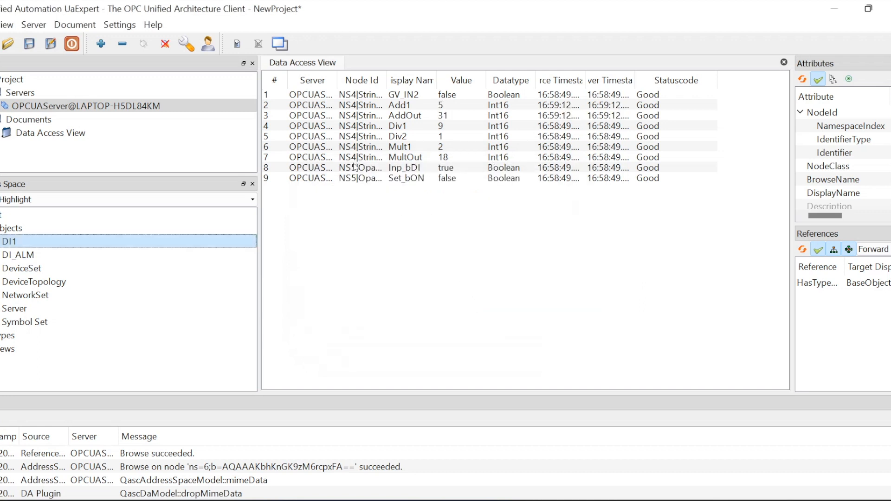
{"action": "left_click", "coordinate": [332, 193]}
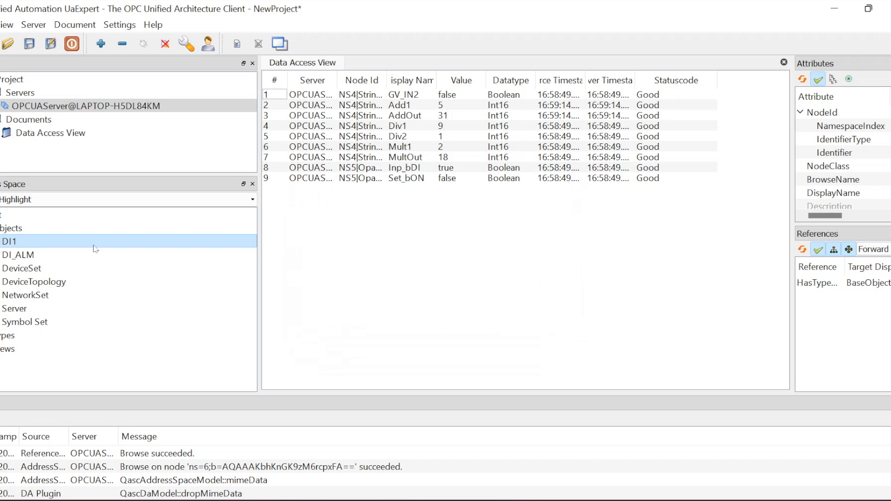
{"action": "left_click", "coordinate": [18, 255]}
Expand DI_ALM and monitor its Quality, LastSeverity and EnabledState properties
{"action": "double_click", "coordinate": [19, 256]}
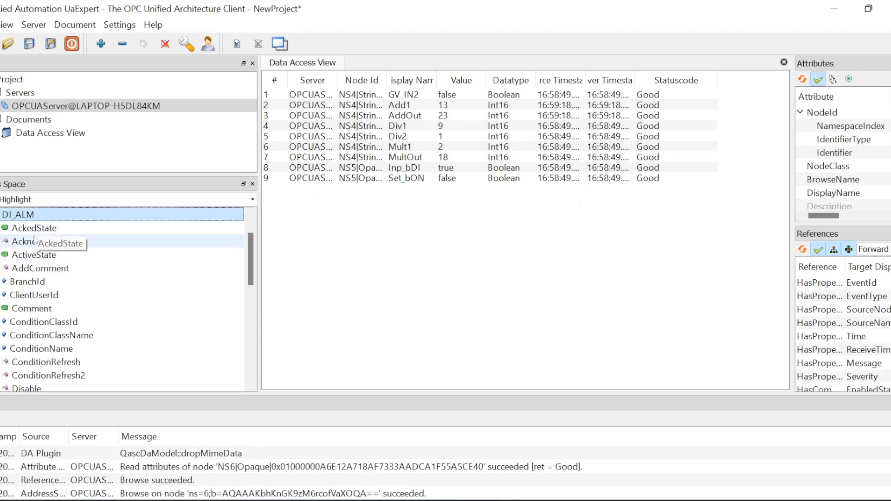
{"action": "scroll", "coordinate": [45, 280], "scroll_direction": "down", "scroll_amount": 4}
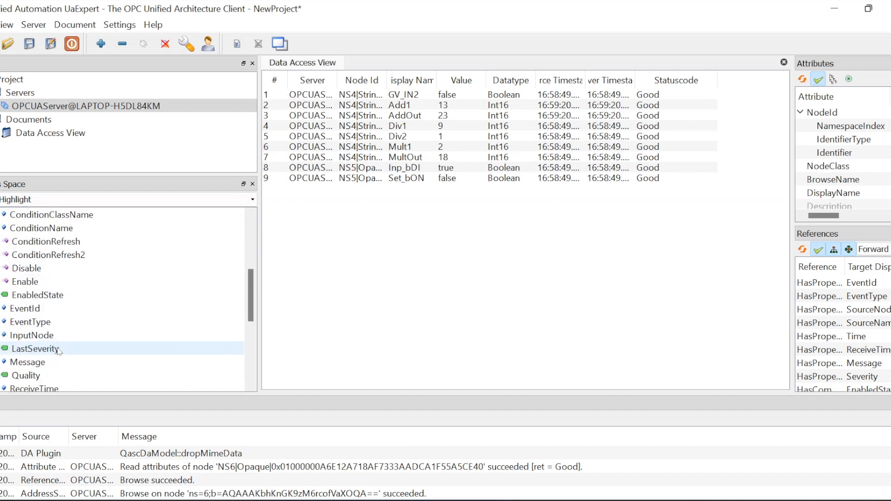
{"action": "left_click_drag", "start_coordinate": [30, 335], "coordinate": [331, 284]}
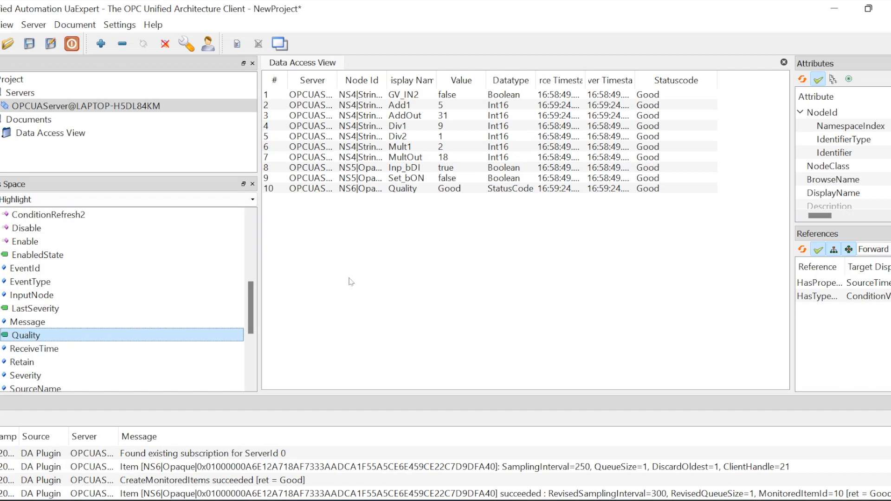
{"action": "left_click_drag", "start_coordinate": [35, 309], "coordinate": [503, 320]}
{"action": "left_click_drag", "start_coordinate": [40, 255], "coordinate": [461, 222]}
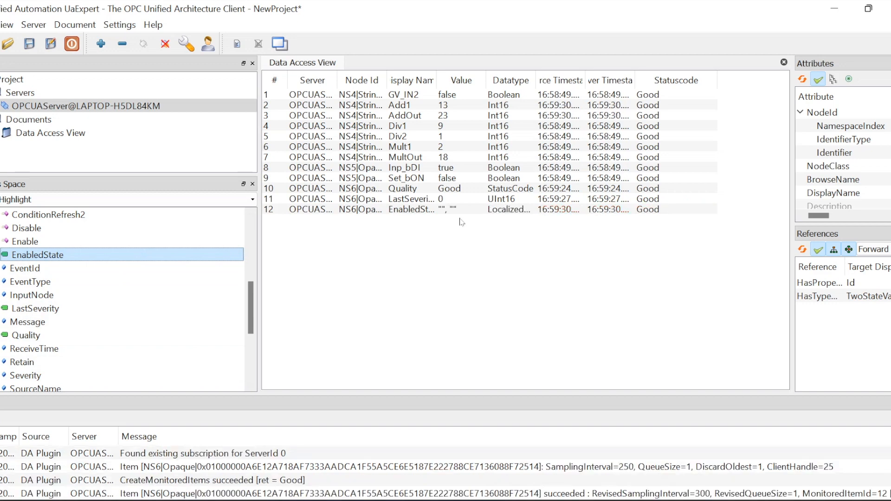
Monitor DI_ALM's Comment and ActiveState, then widen the Attributes pane to show ActiveState's values
{"action": "scroll", "coordinate": [60, 316], "scroll_direction": "up", "scroll_amount": 2}
{"action": "left_click_drag", "start_coordinate": [38, 234], "coordinate": [344, 267]}
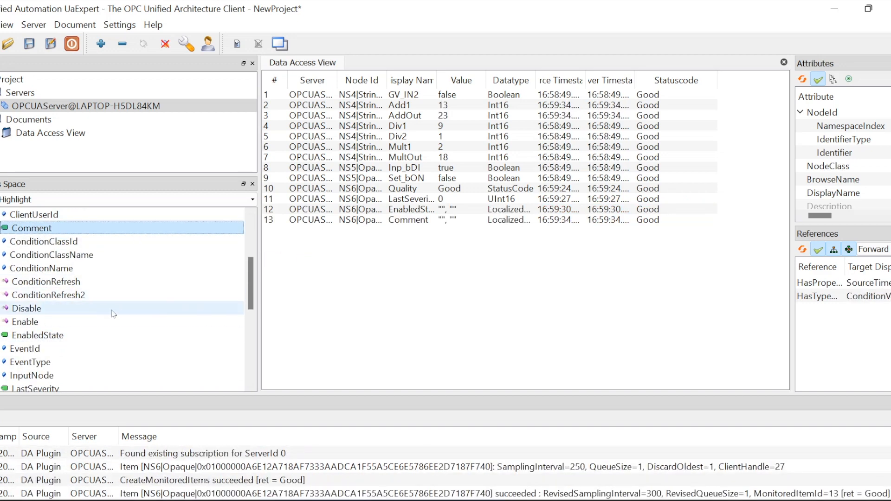
{"action": "scroll", "coordinate": [112, 314], "scroll_direction": "up", "scroll_amount": 2}
{"action": "left_click_drag", "start_coordinate": [46, 255], "coordinate": [321, 278]}
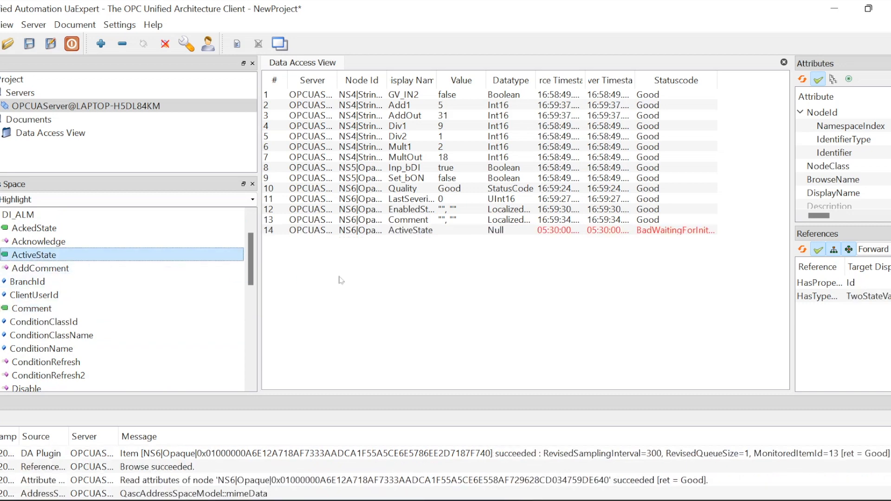
{"action": "left_click", "coordinate": [408, 232]}
{"action": "left_click_drag", "start_coordinate": [792, 185], "coordinate": [491, 188]}
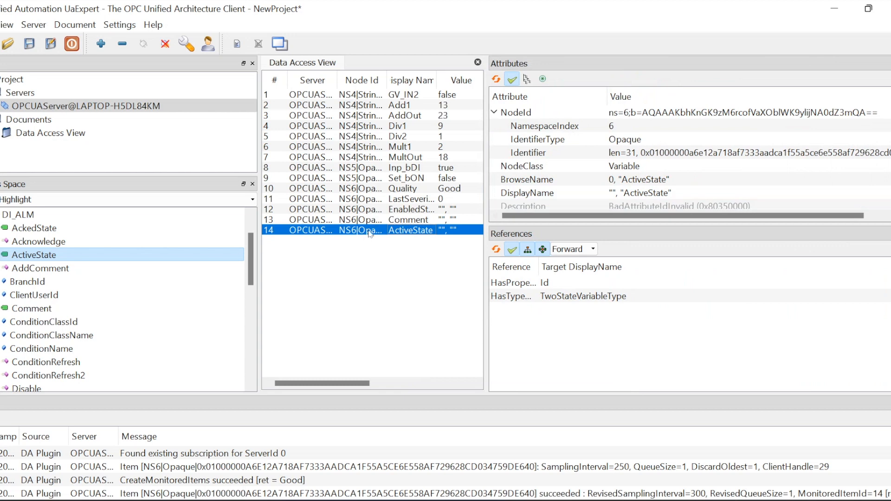
Widen the Node Id column and the monitored list so full Node Ids are visible
{"action": "left_click", "coordinate": [367, 277]}
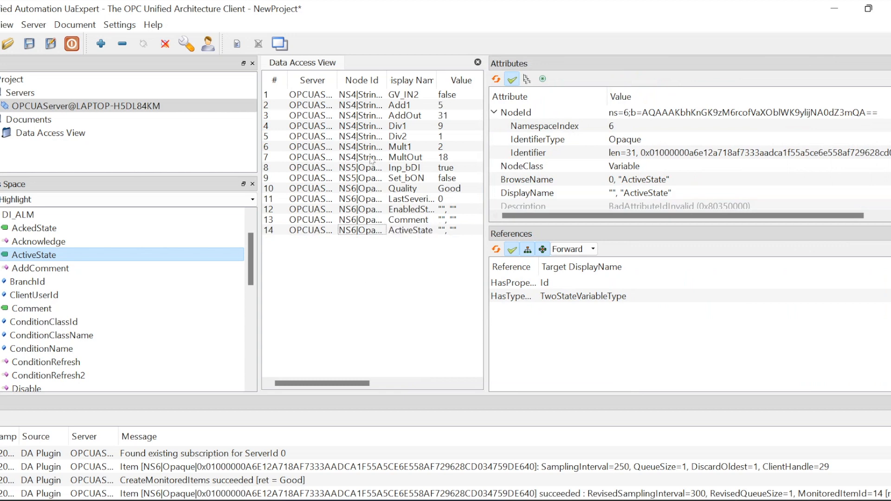
{"action": "left_click", "coordinate": [356, 230]}
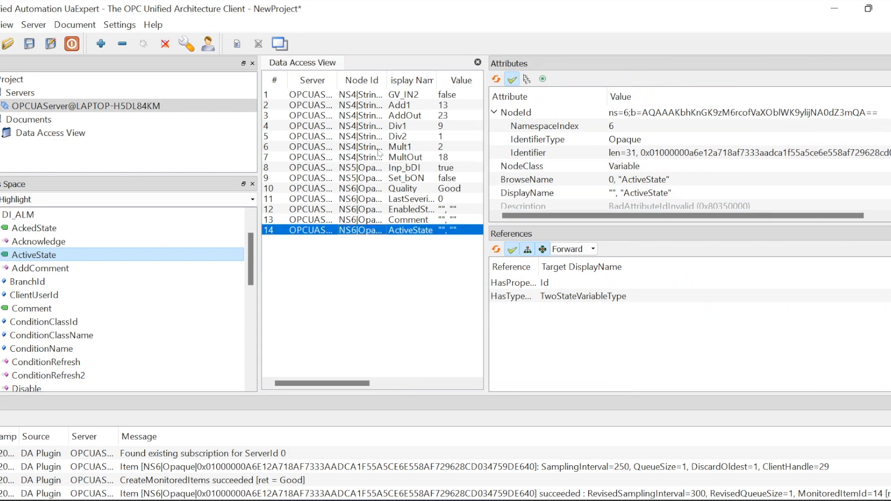
{"action": "double_click", "coordinate": [386, 80]}
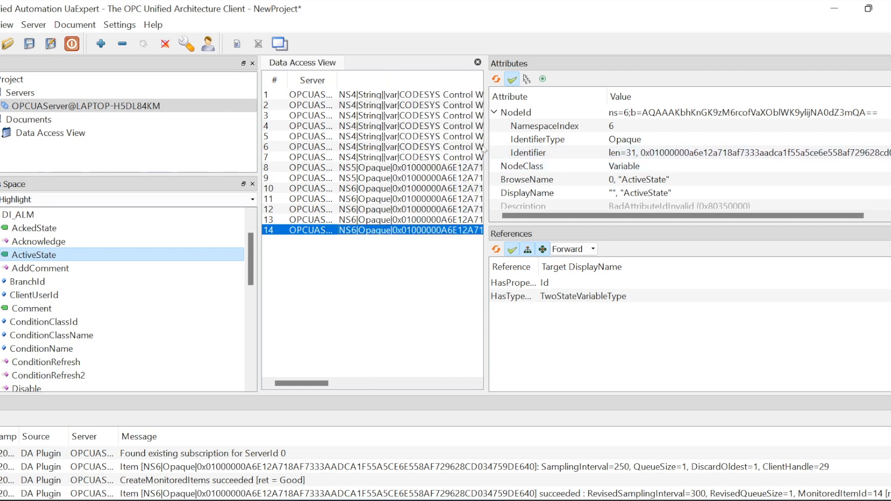
{"action": "left_click_drag", "start_coordinate": [487, 155], "coordinate": [808, 192]}
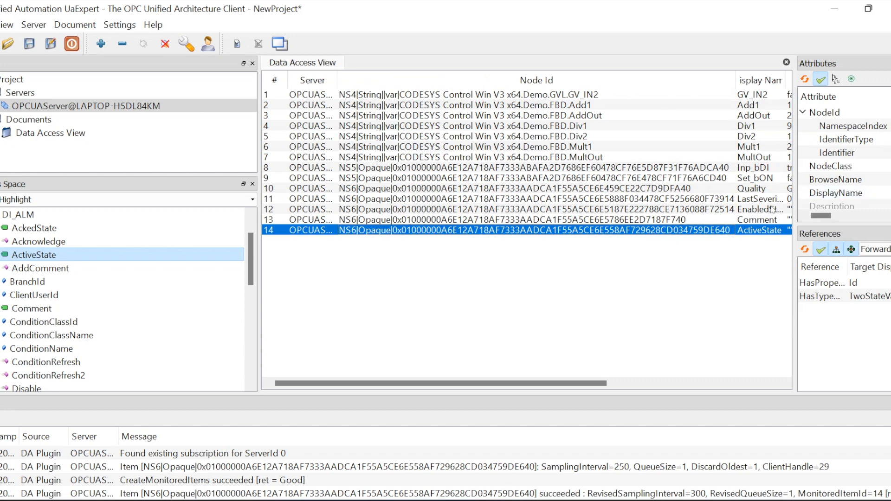
{"action": "left_click", "coordinate": [490, 284]}
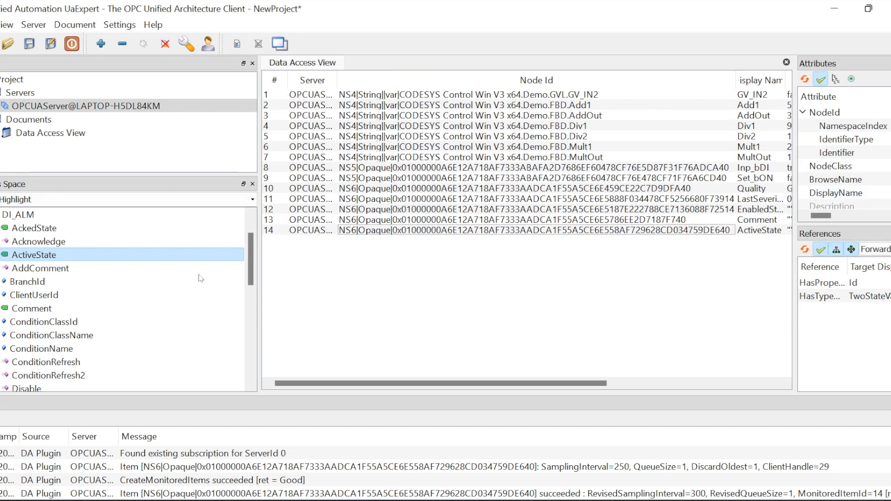
Add DI_ALM's AckedState as row 15; adding Acknowledge fails with BadAttributeIdInvalid
{"action": "left_click_drag", "start_coordinate": [33, 228], "coordinate": [348, 274]}
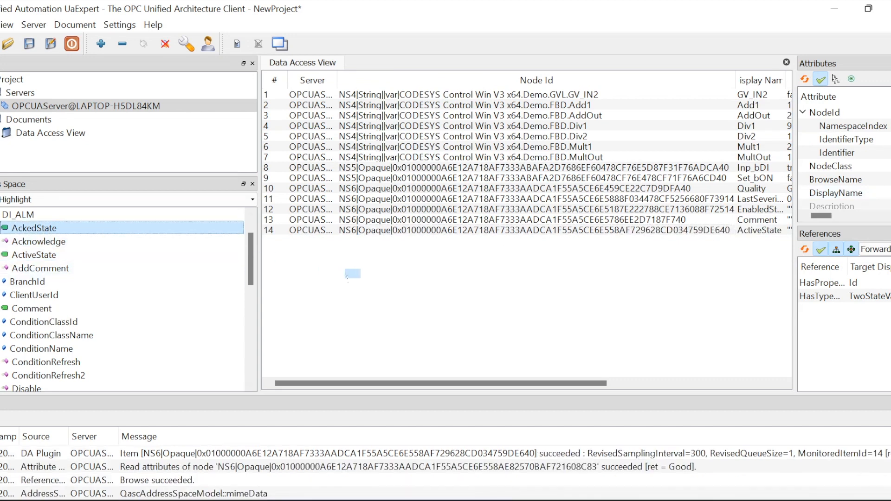
{"action": "left_click_drag", "start_coordinate": [41, 243], "coordinate": [327, 324]}
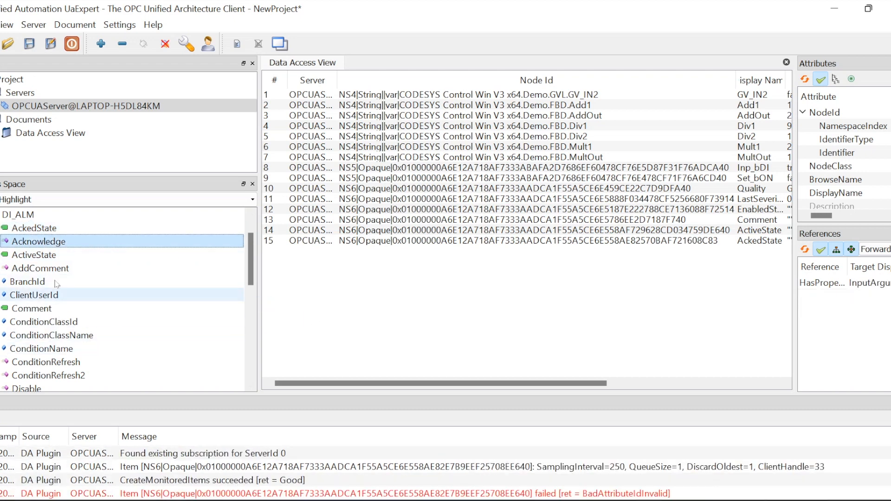
{"action": "scroll", "coordinate": [44, 274], "scroll_direction": "down", "scroll_amount": 7}
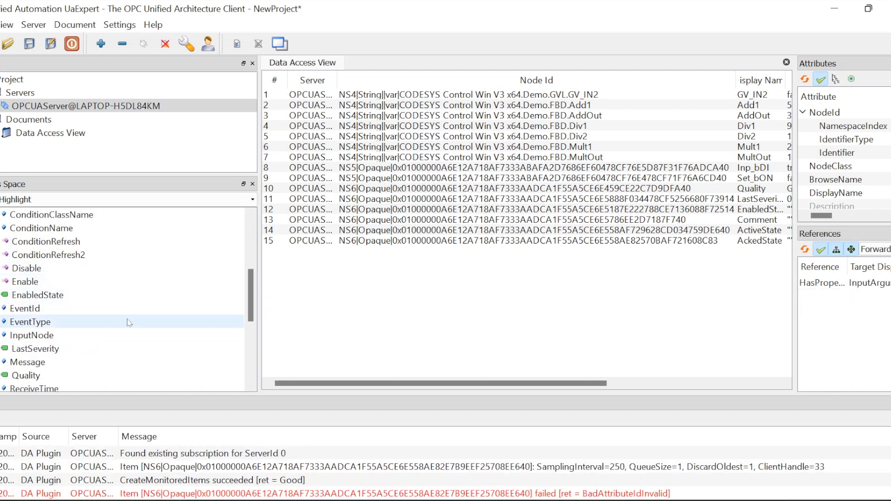
{"action": "scroll", "coordinate": [126, 320], "scroll_direction": "up", "scroll_amount": 7}
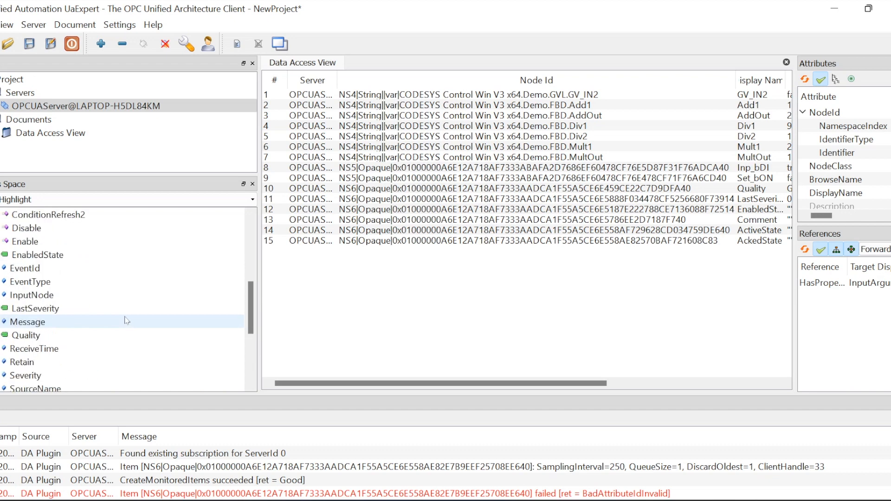
{"action": "left_click", "coordinate": [594, 310]}
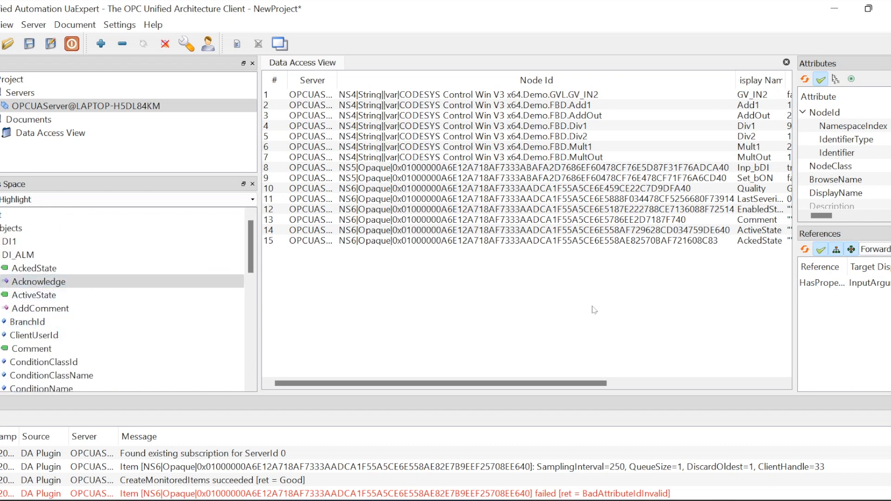
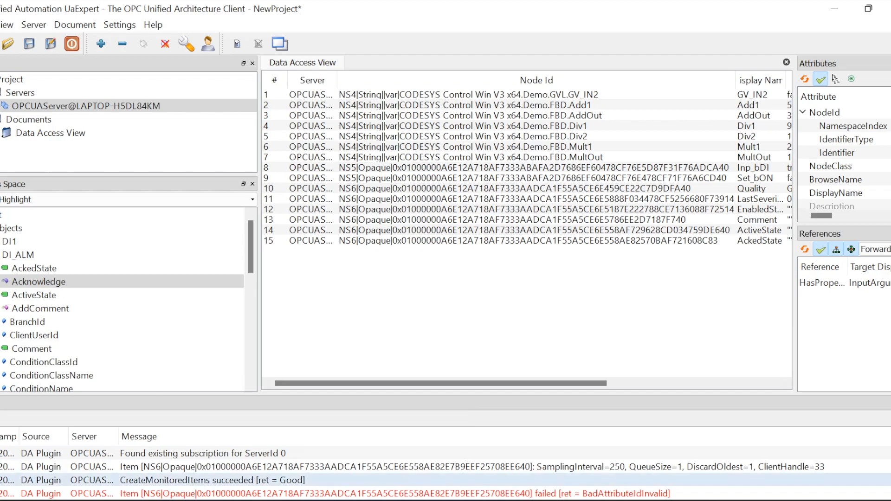
Switch from UaExpert to the CODESYS project window with Alt+Tab
{"action": "key", "text": "alt+Tab"}
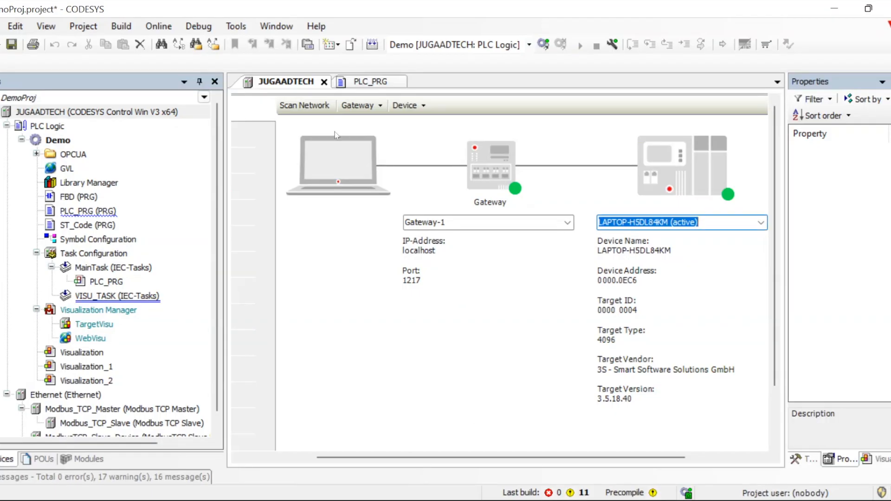
Scan the network, make JUGAADTECH the active device on Gateway-1, and open the Device menu
{"action": "left_click", "coordinate": [309, 105]}
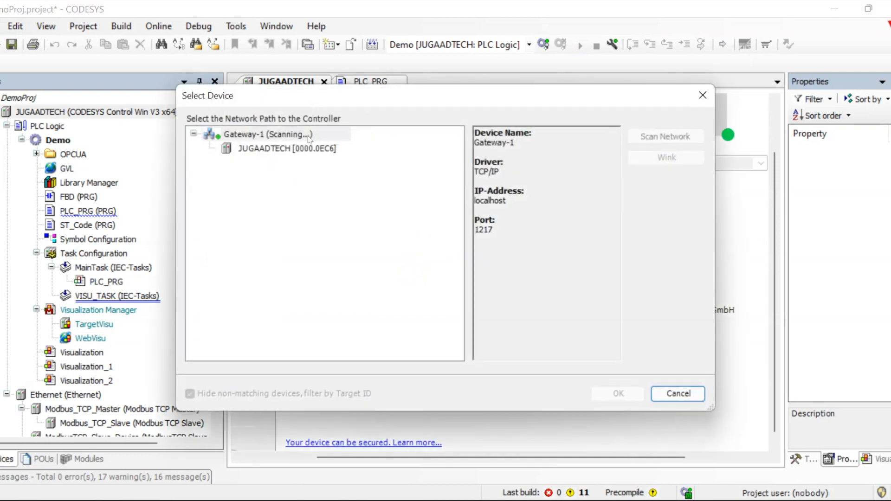
{"action": "double_click", "coordinate": [270, 147]}
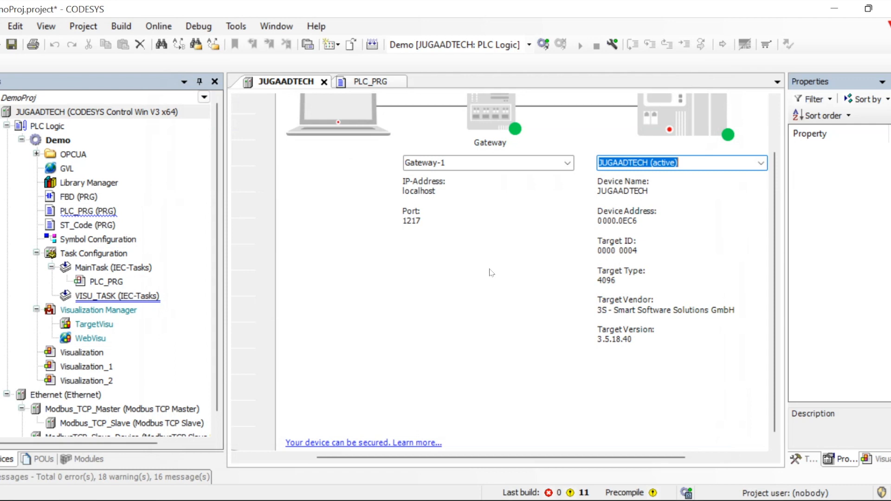
{"action": "scroll", "coordinate": [492, 272], "scroll_direction": "up", "scroll_amount": 2}
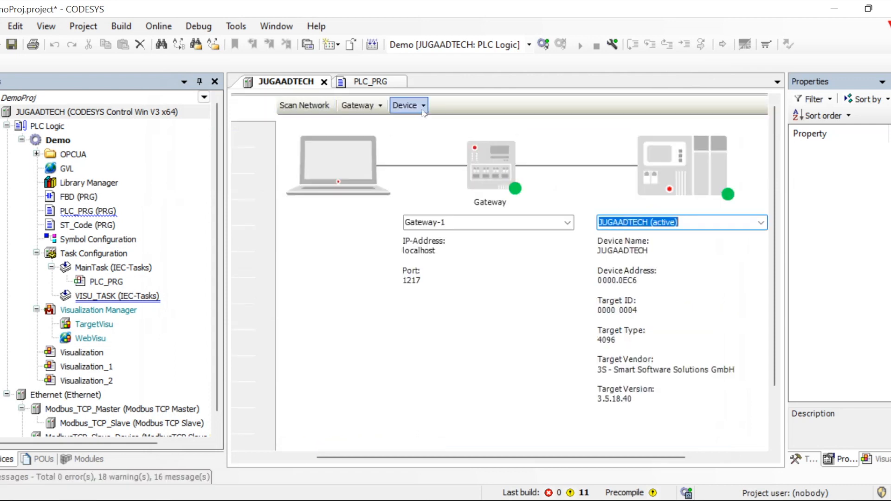
{"action": "left_click", "coordinate": [406, 105]}
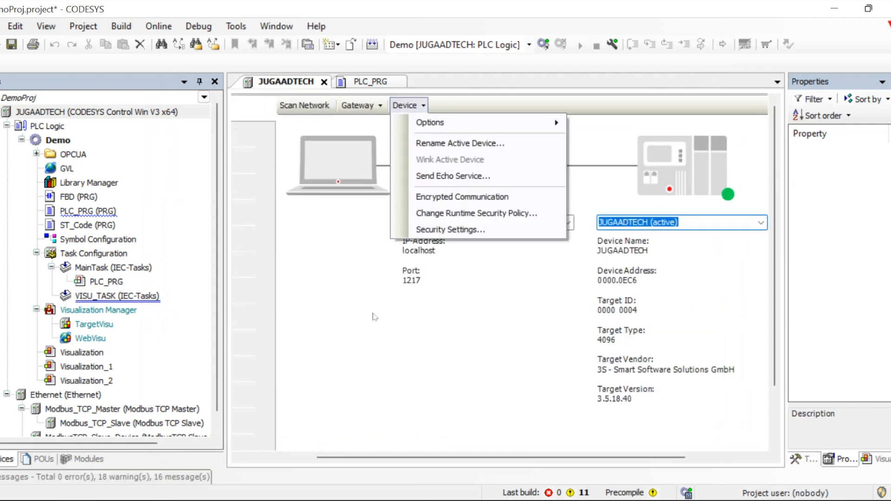
Set the runtime security policy to optional user management with anonymous login disabled
{"action": "left_click", "coordinate": [445, 218]}
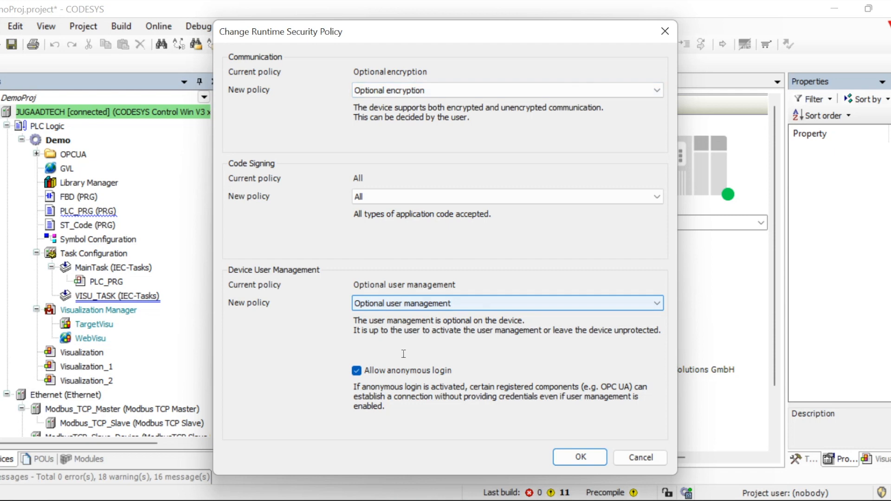
{"action": "left_click", "coordinate": [651, 463]}
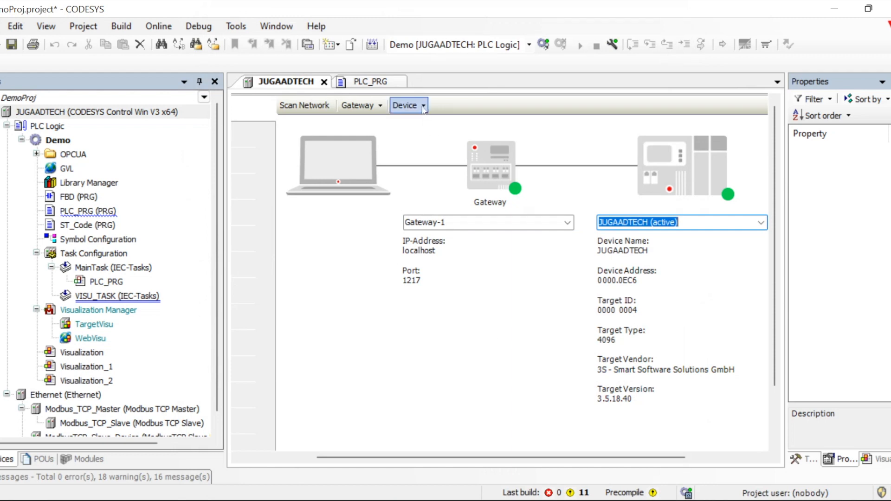
{"action": "left_click", "coordinate": [406, 106]}
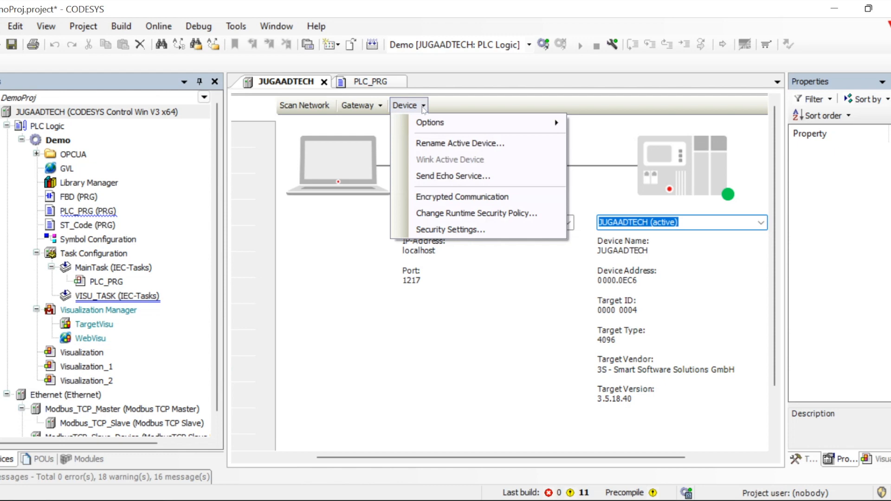
{"action": "left_click", "coordinate": [422, 212]}
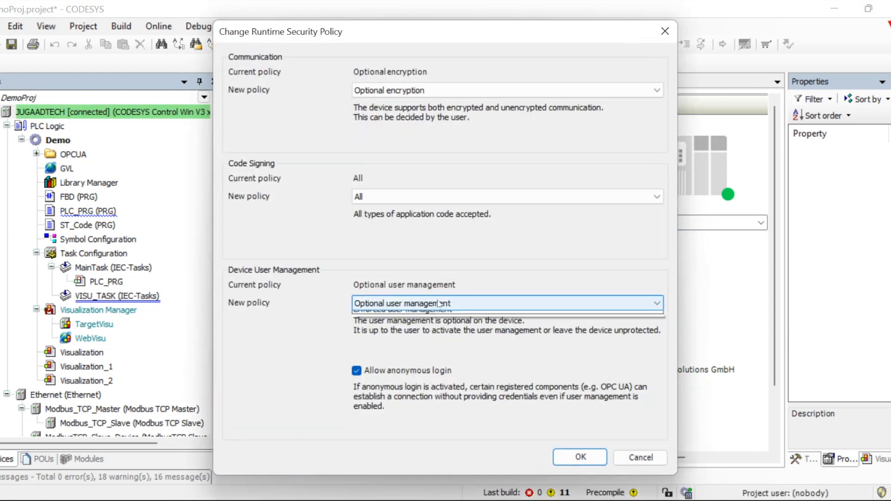
{"action": "left_click", "coordinate": [438, 304]}
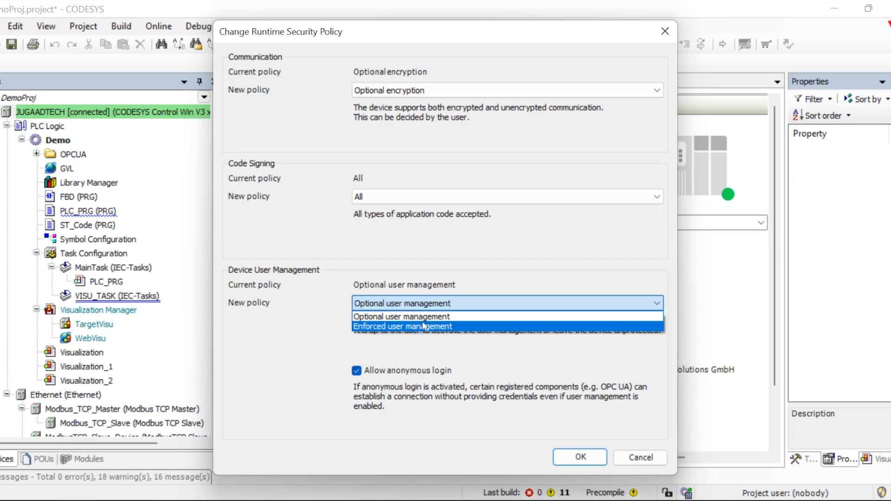
{"action": "left_click", "coordinate": [413, 347]}
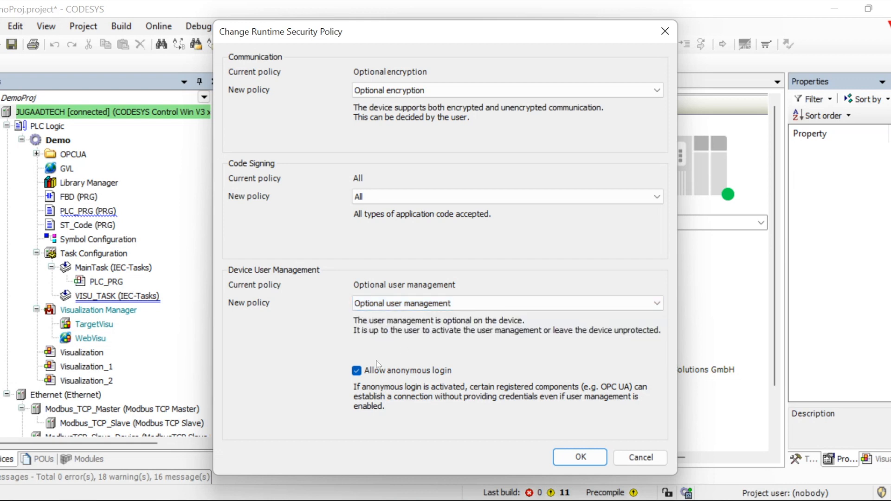
{"action": "left_click", "coordinate": [357, 370]}
{"action": "left_click", "coordinate": [585, 461]}
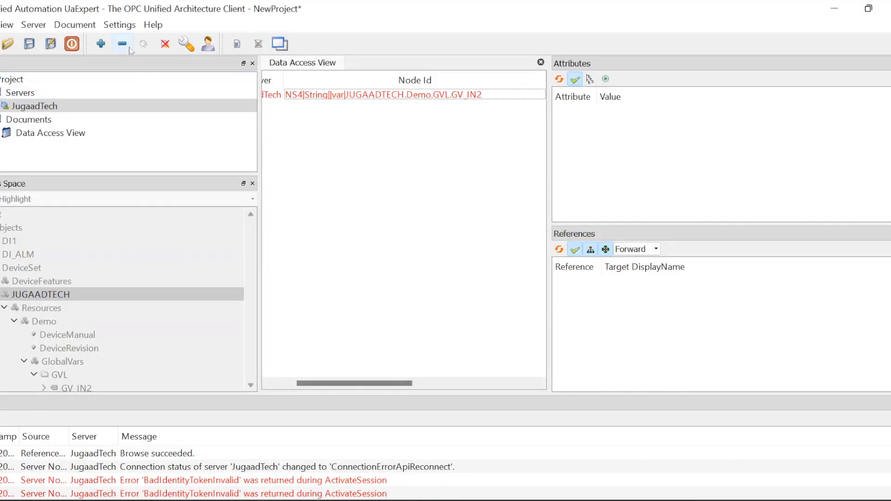
Disconnect from the JugaadTech server and try reconnecting to it
{"action": "left_click", "coordinate": [163, 48]}
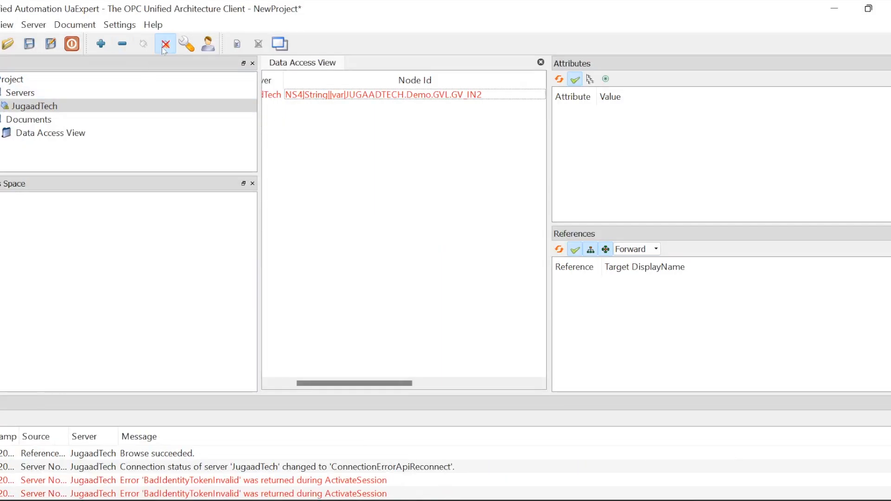
{"action": "left_click", "coordinate": [47, 106]}
{"action": "left_click", "coordinate": [144, 46]}
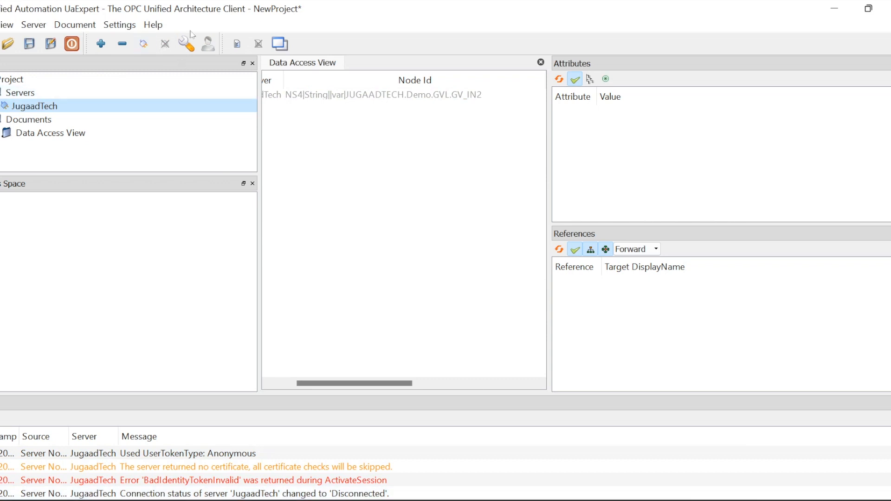
Switch the JugaadTech server's authentication to username 'admin' with a stored password
{"action": "left_click", "coordinate": [188, 45]}
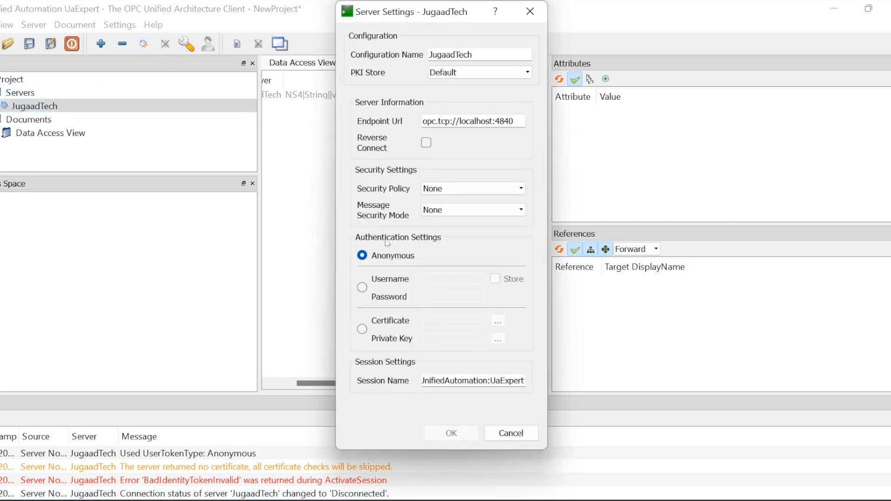
{"action": "left_click", "coordinate": [363, 288]}
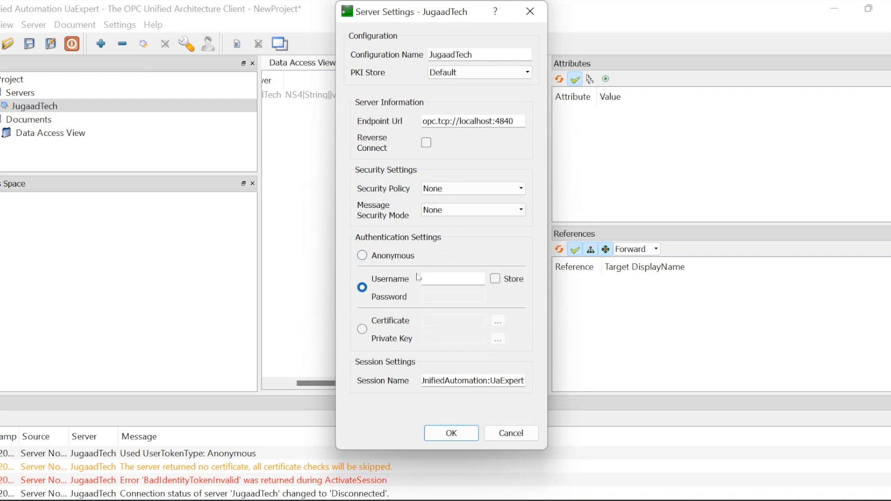
{"action": "left_click", "coordinate": [435, 278]}
{"action": "type", "text": "admin"}
{"action": "key", "text": "Tab"}
{"action": "key", "text": "space"}
{"action": "key", "text": "Tab"}
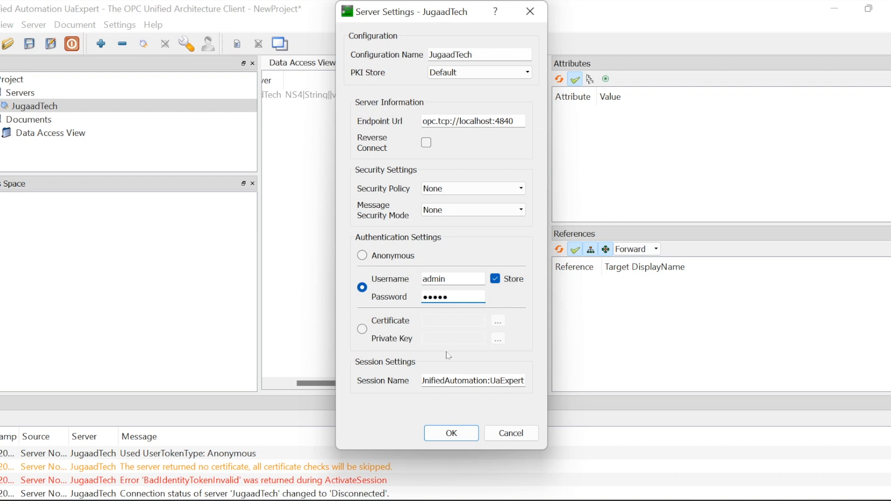
{"action": "left_click", "coordinate": [448, 433]}
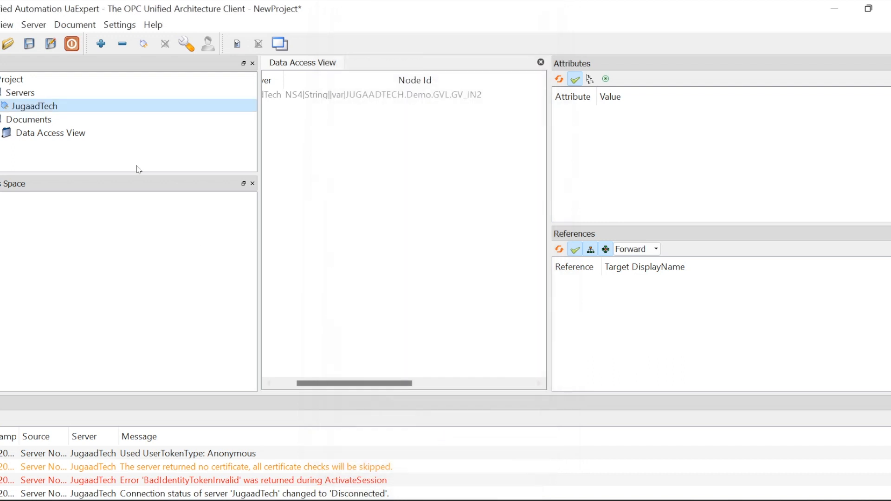
Reconnect with the new login, which fails with BadConfigurationError, then launch CODESYS Installer
{"action": "left_click", "coordinate": [145, 45]}
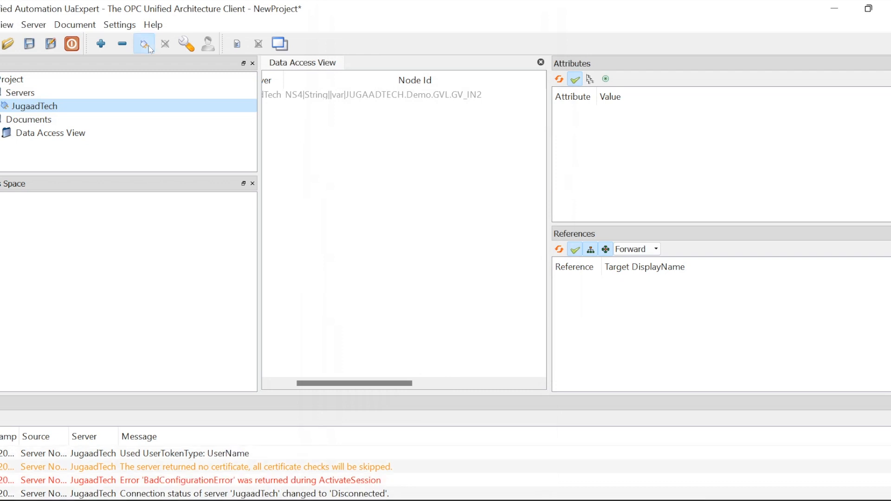
{"action": "left_click", "coordinate": [151, 49]}
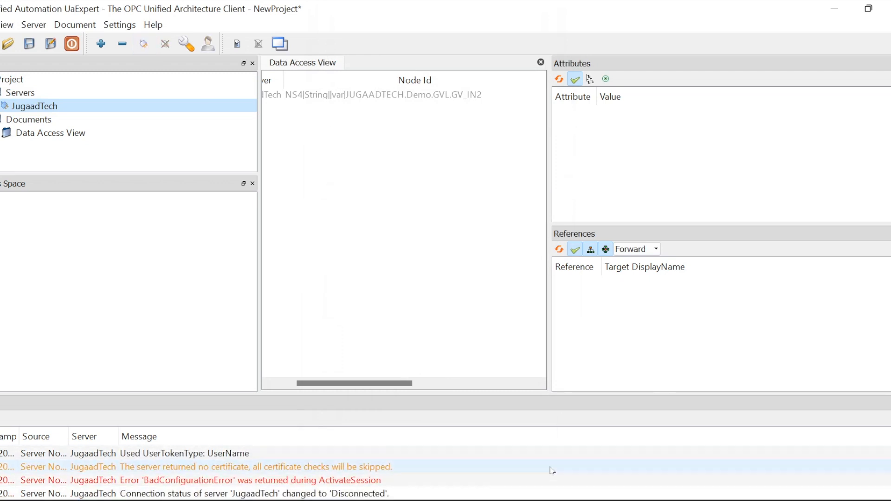
{"action": "left_click", "coordinate": [560, 500]}
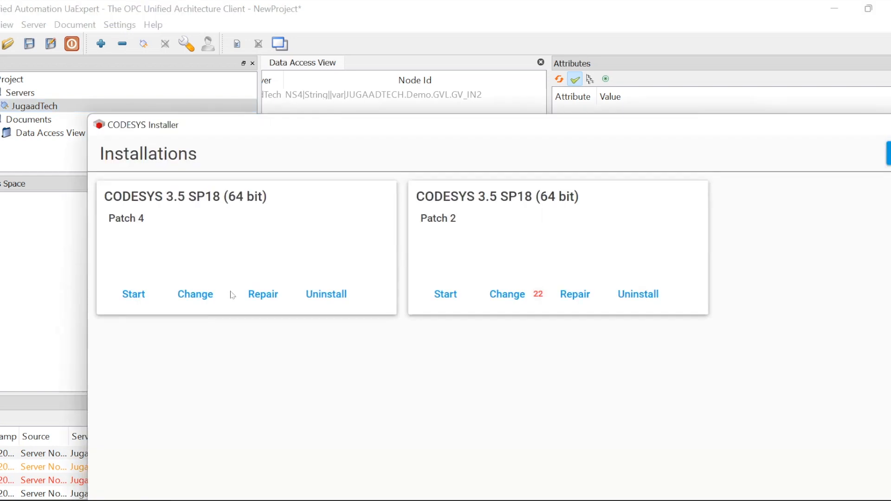
Maximize the installer and search the Patch 4 installation's available add-ons for 'security'
{"action": "double_click", "coordinate": [413, 125]}
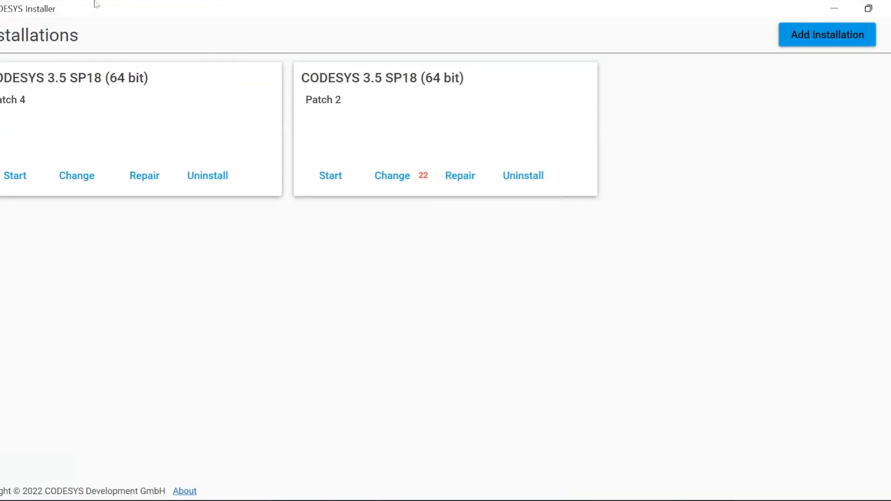
{"action": "left_click", "coordinate": [94, 177]}
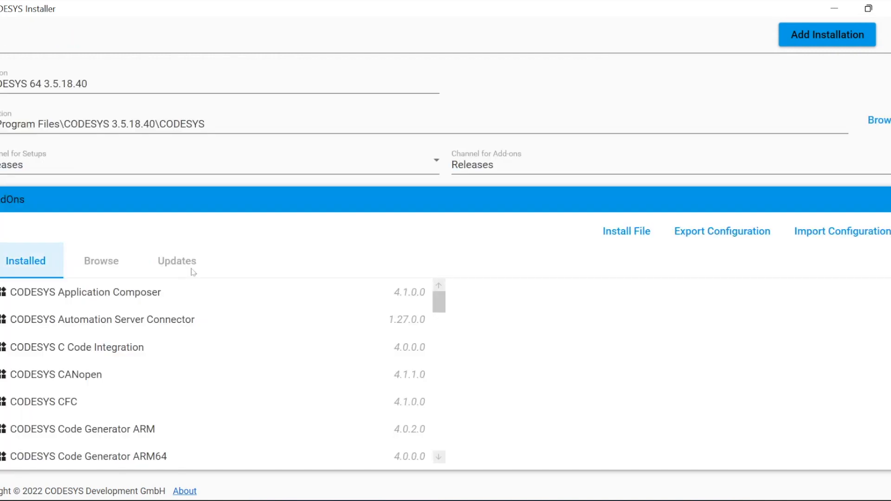
{"action": "left_click", "coordinate": [115, 265]}
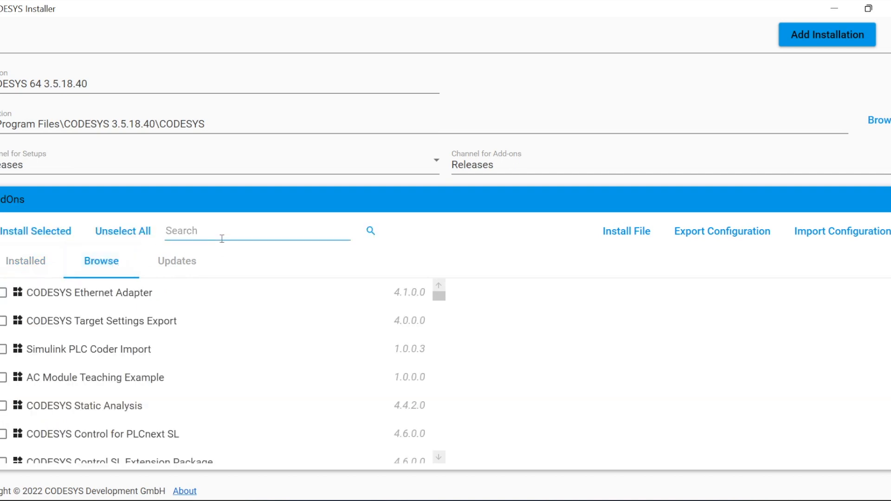
{"action": "left_click", "coordinate": [222, 237]}
{"action": "type", "text": "se"}
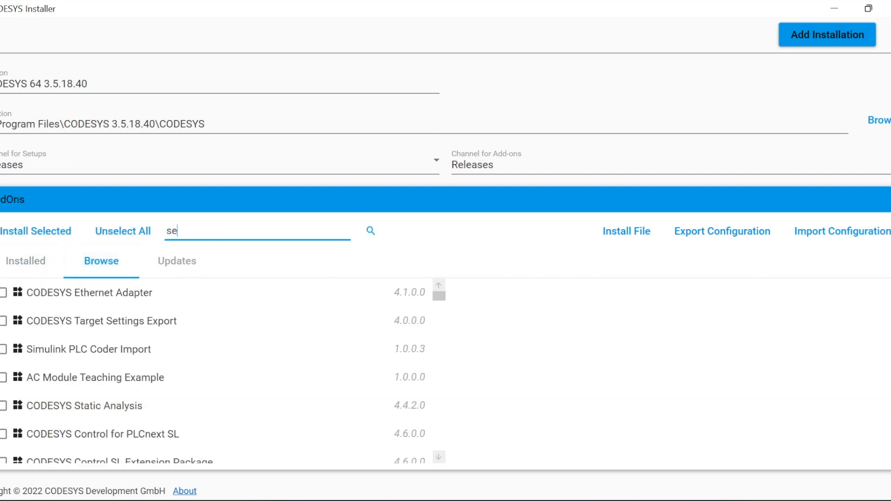
{"action": "type", "text": "curity"}
{"action": "key", "text": "Return"}
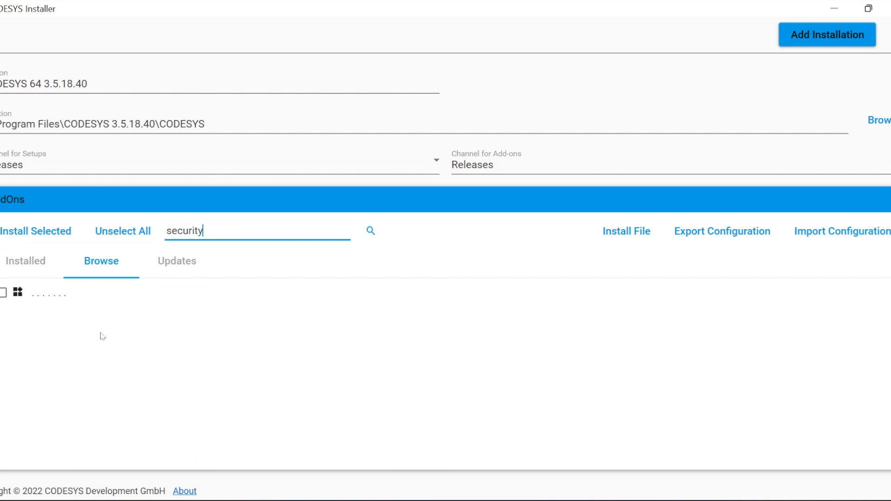
Try installing CODESYS Security Agent 1.3.0, find it already installed, and minimize the installer
{"action": "left_click", "coordinate": [65, 295]}
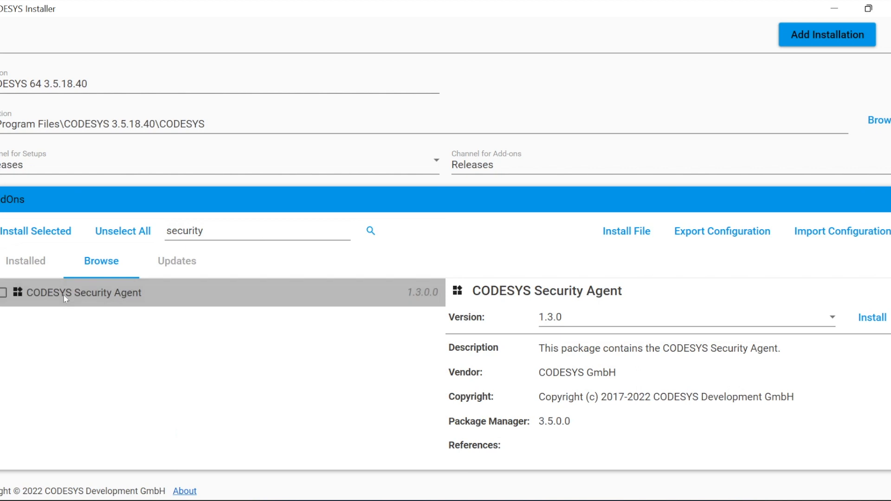
{"action": "left_click", "coordinate": [4, 294]}
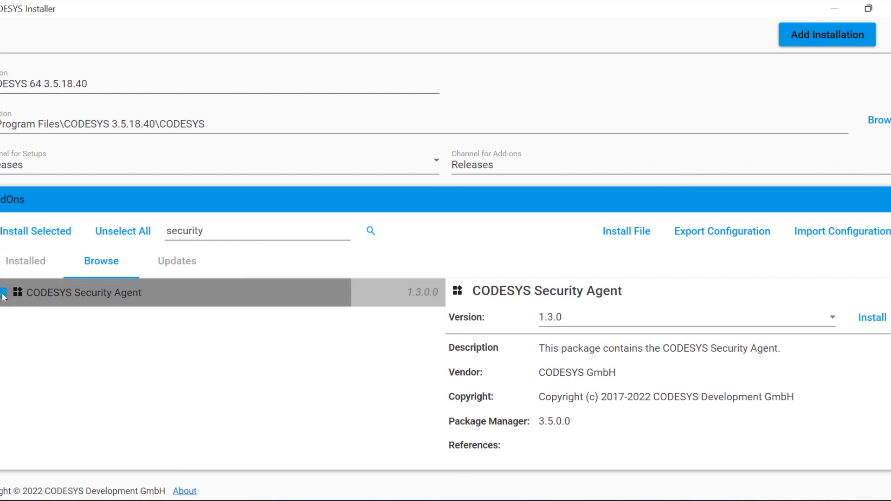
{"action": "left_click", "coordinate": [678, 320]}
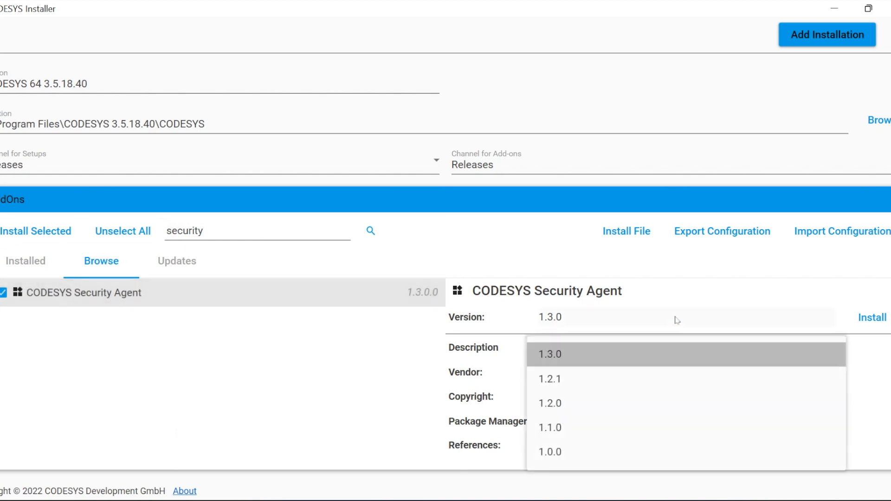
{"action": "left_click", "coordinate": [833, 268]}
{"action": "left_click", "coordinate": [870, 315]}
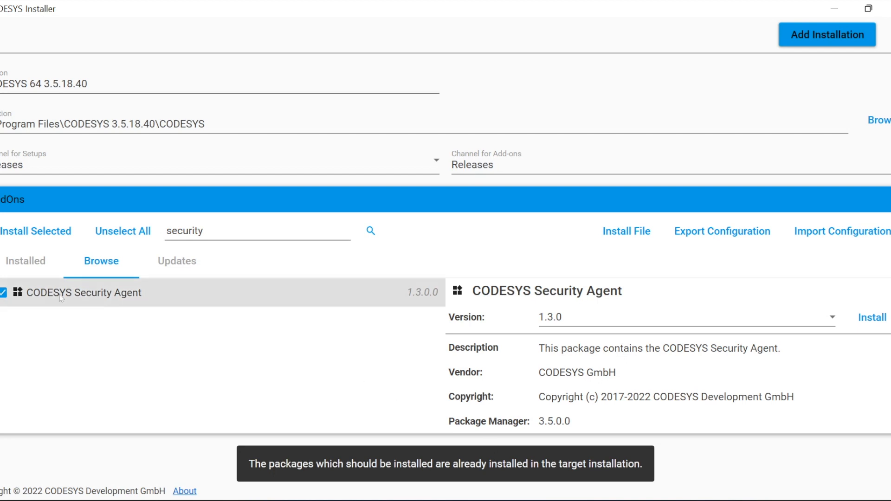
{"action": "left_click", "coordinate": [2, 293]}
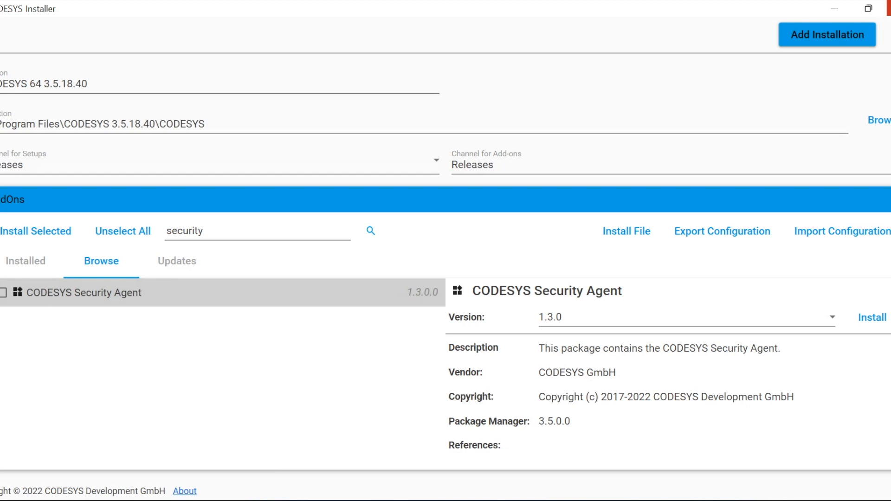
{"action": "left_click", "coordinate": [834, 8]}
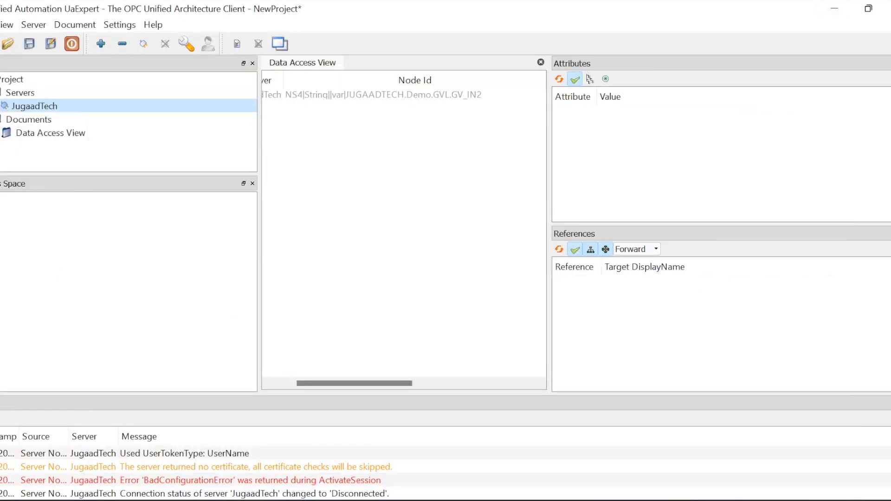
Return to CODESYS, scroll the device editor left, and browse the Online and View menus
{"action": "key", "text": "alt+Tab"}
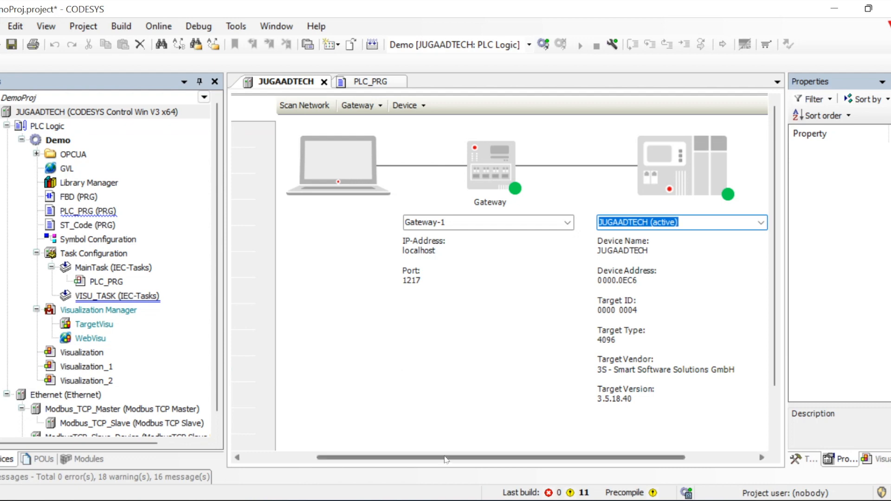
{"action": "left_click_drag", "start_coordinate": [446, 460], "coordinate": [353, 483]}
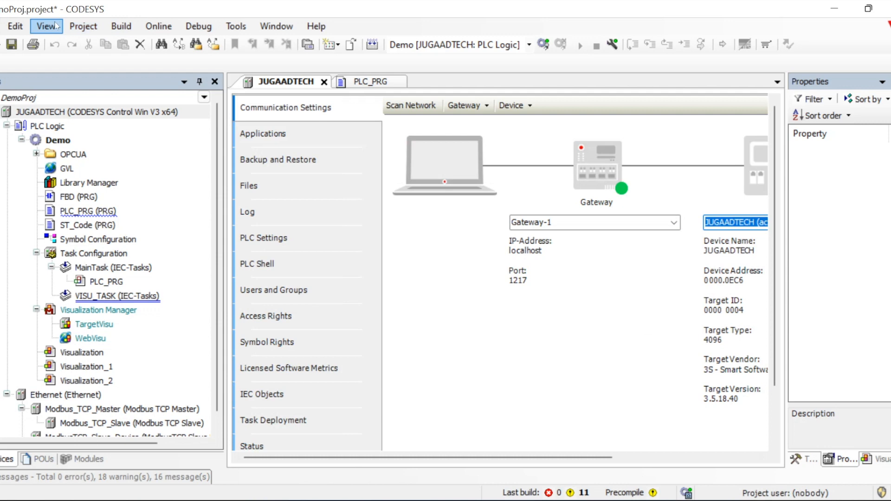
{"action": "left_click", "coordinate": [155, 26]}
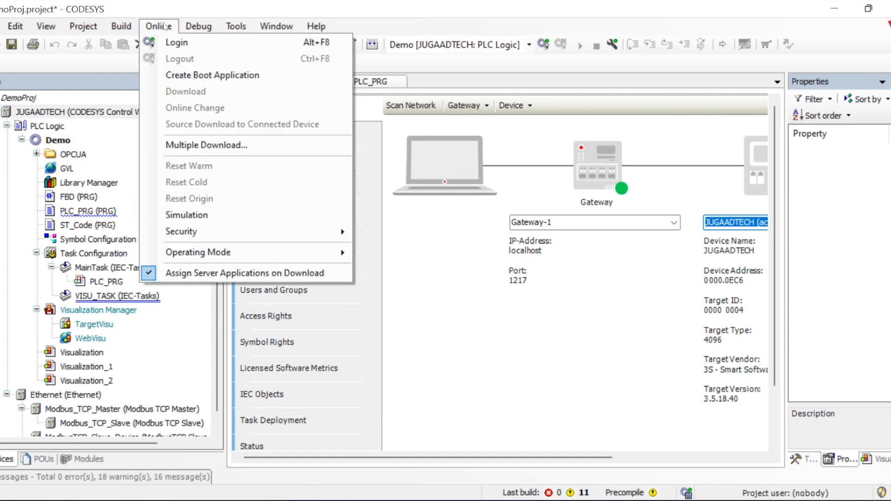
{"action": "left_click", "coordinate": [158, 26]}
{"action": "left_click", "coordinate": [15, 26]}
{"action": "mouse_move", "coordinate": [40, 28]}
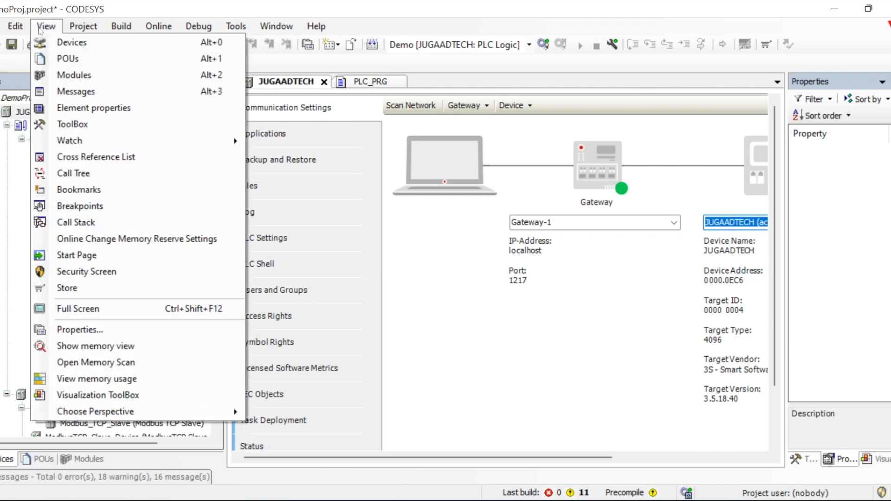
Open the Security Screen, widen its editor, and keep the current user profile on the User tab
{"action": "left_click", "coordinate": [96, 273]}
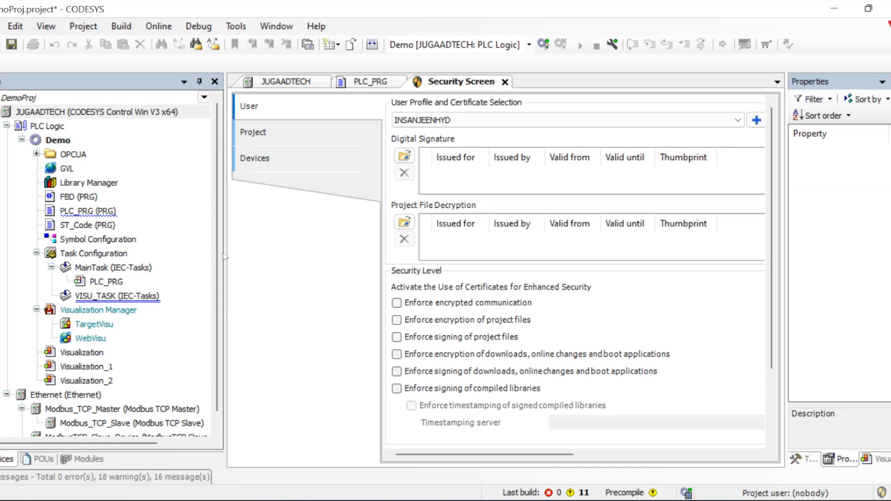
{"action": "left_click_drag", "start_coordinate": [224, 252], "coordinate": [130, 257]}
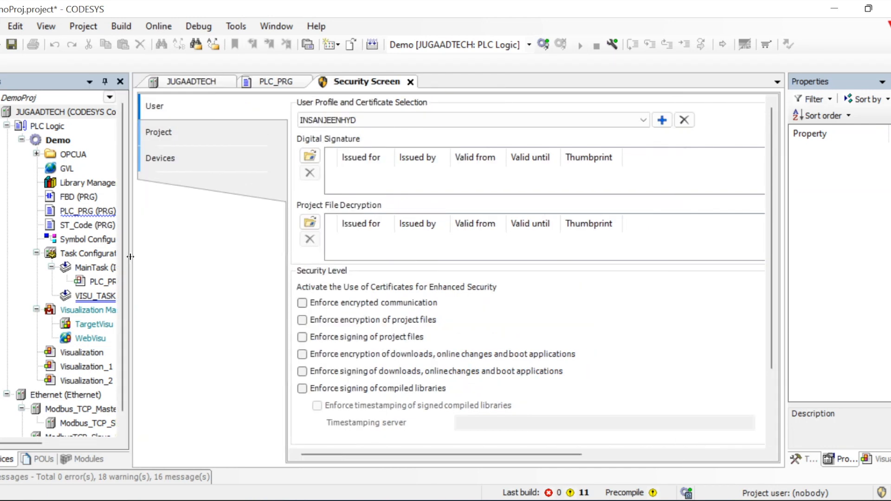
{"action": "left_click", "coordinate": [491, 123]}
{"action": "left_click", "coordinate": [490, 125]}
Refresh JUGAADTECH's certificate stores and browse its own, trusted, untrusted and quarantined certificates
{"action": "left_click", "coordinate": [206, 138]}
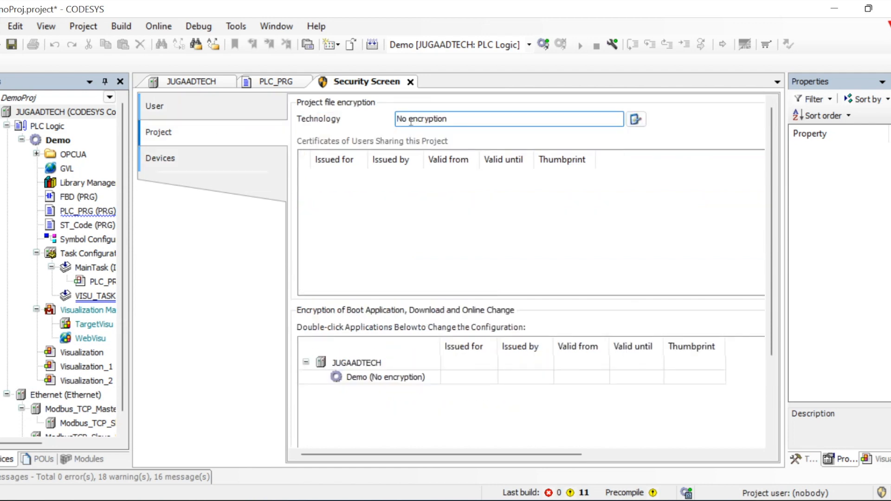
{"action": "left_click", "coordinate": [185, 158]}
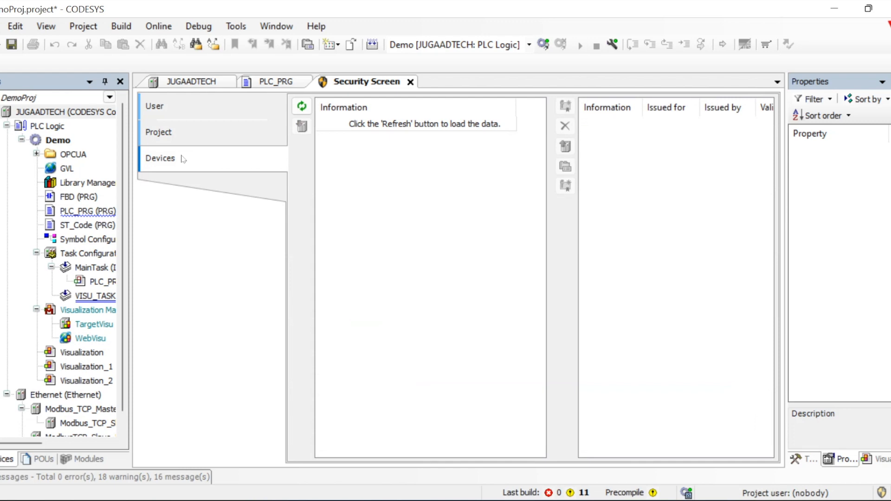
{"action": "left_click", "coordinate": [302, 106]}
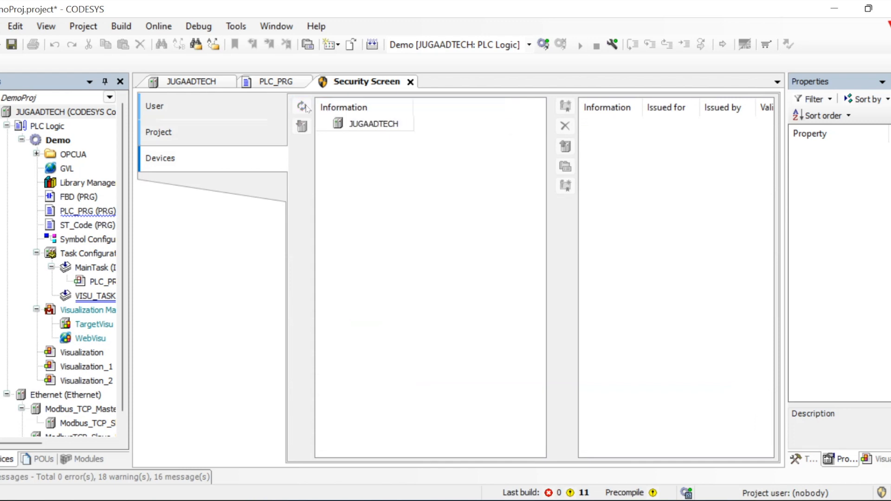
{"action": "left_click", "coordinate": [391, 139]}
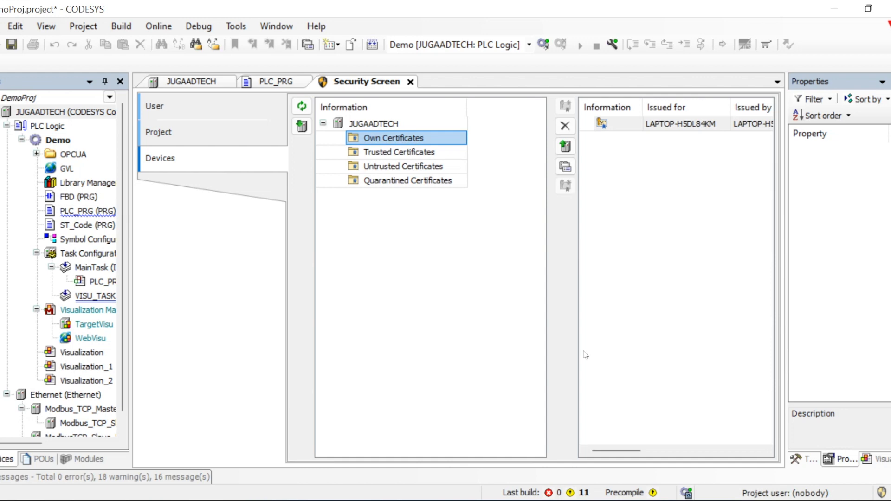
{"action": "left_click", "coordinate": [426, 151]}
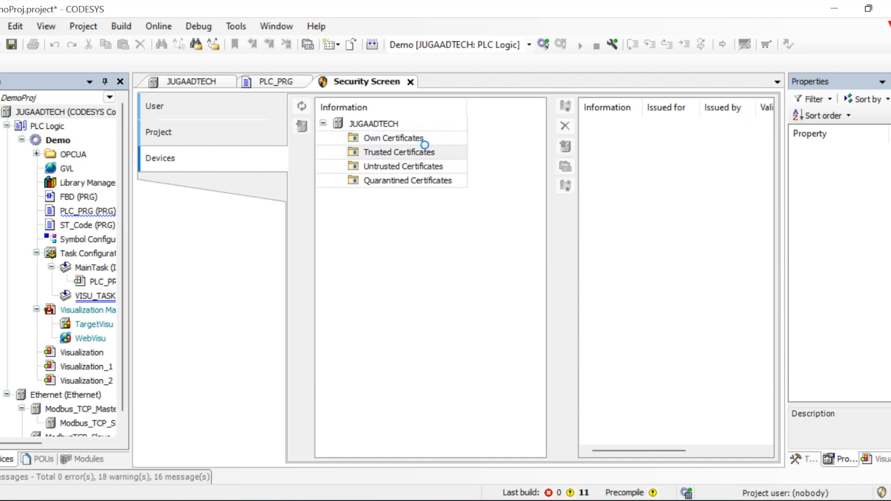
{"action": "left_click", "coordinate": [412, 169]}
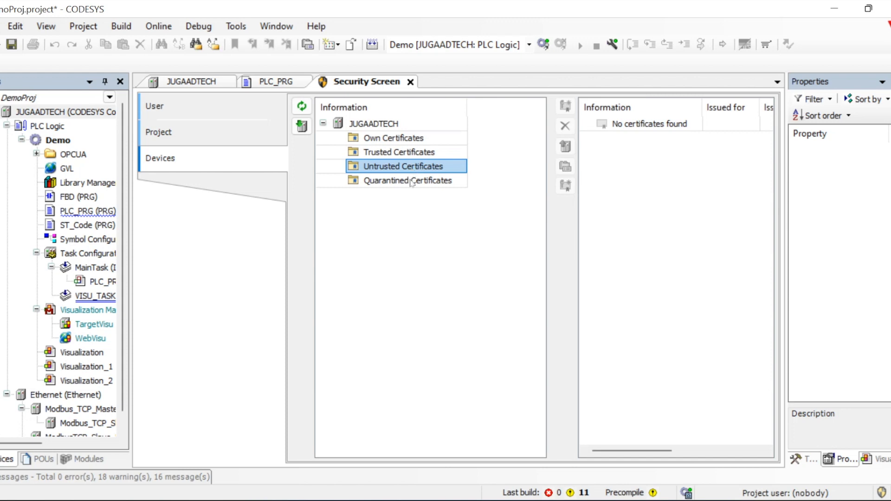
{"action": "left_click", "coordinate": [411, 181]}
Select JUGAADTECH's OPC UA Server entry and start creating a new certificate for it
{"action": "left_click", "coordinate": [379, 123]}
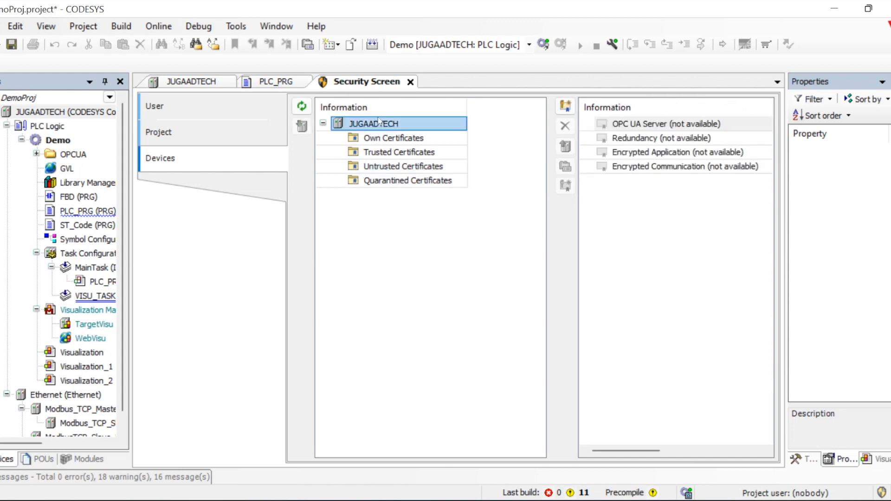
{"action": "left_click", "coordinate": [659, 126]}
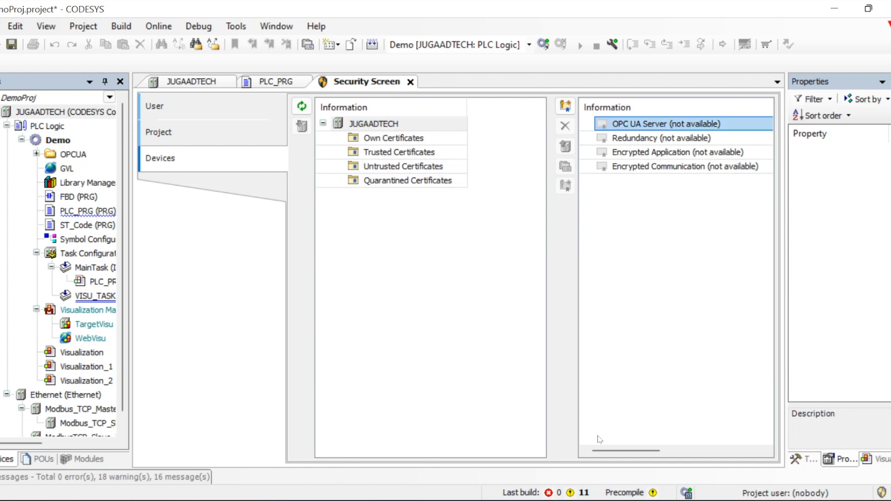
{"action": "scroll", "coordinate": [615, 452], "scroll_direction": "right", "scroll_amount": 5}
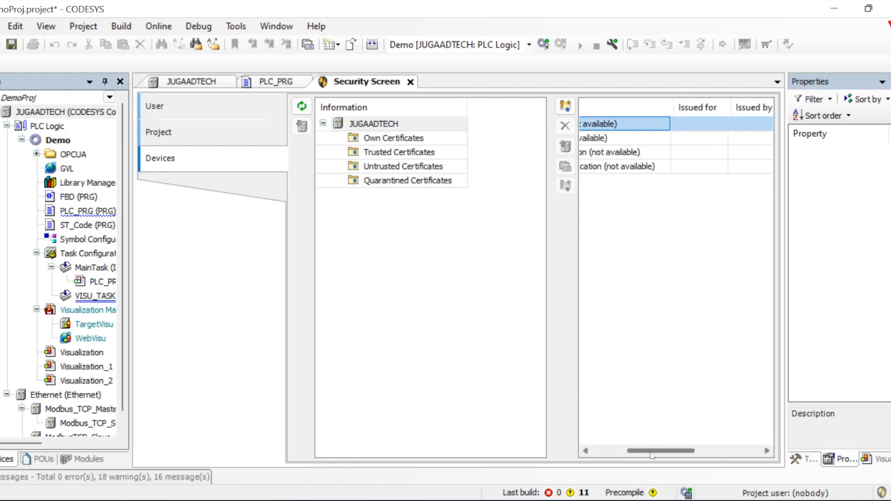
{"action": "scroll", "coordinate": [621, 454], "scroll_direction": "left", "scroll_amount": 3}
{"action": "scroll", "coordinate": [621, 454], "scroll_direction": "left", "scroll_amount": 2}
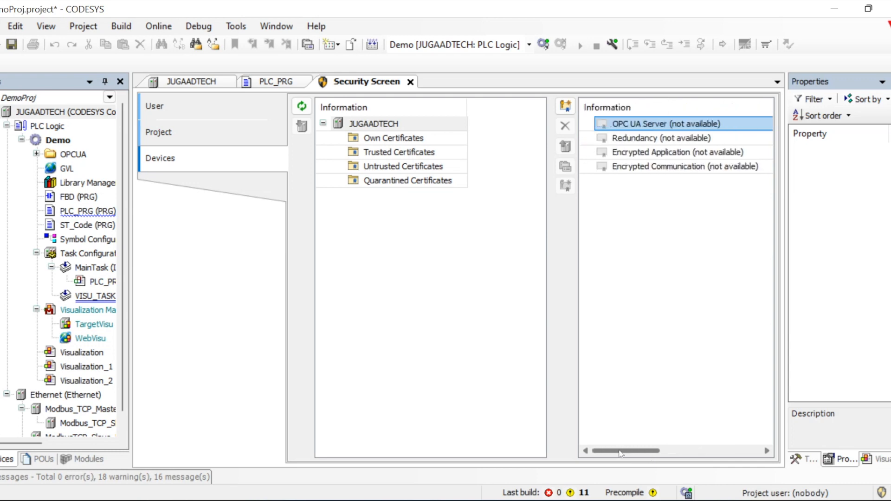
{"action": "left_click", "coordinate": [567, 107]}
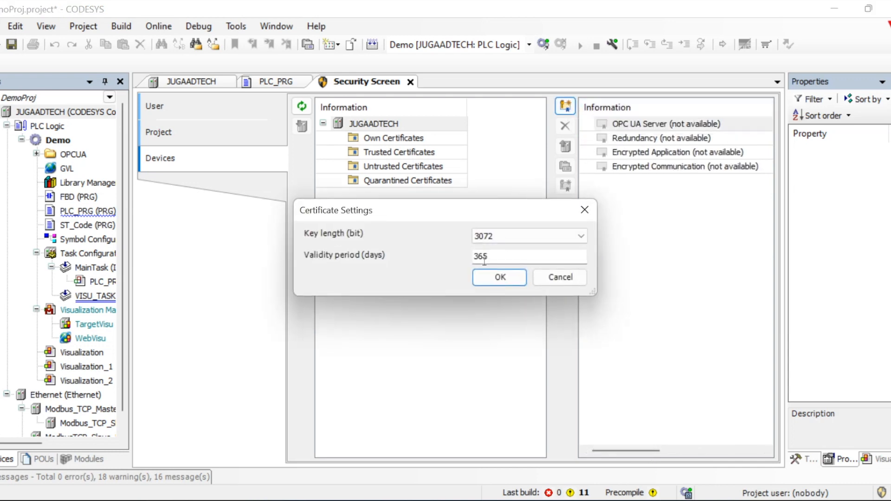
Create the 3072-bit, 365-day OPC UA Server certificate and select it among own certificates
{"action": "left_click", "coordinate": [494, 277]}
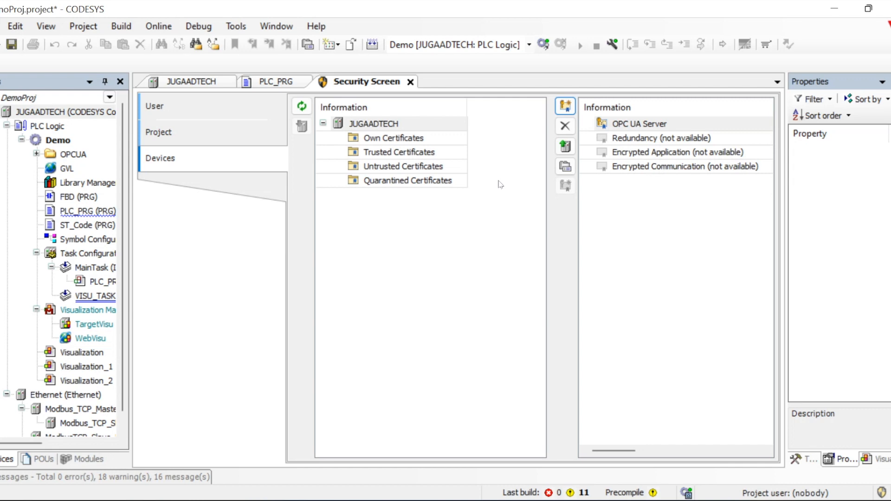
{"action": "left_click", "coordinate": [399, 140]}
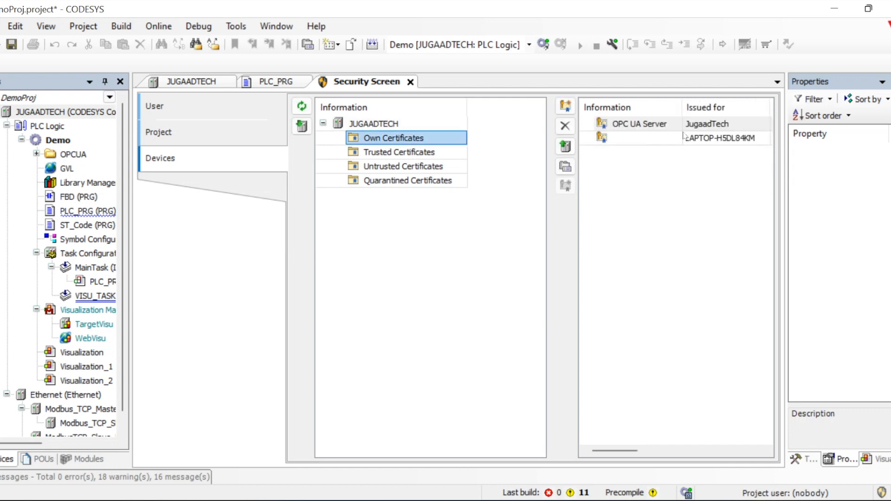
{"action": "left_click", "coordinate": [702, 126]}
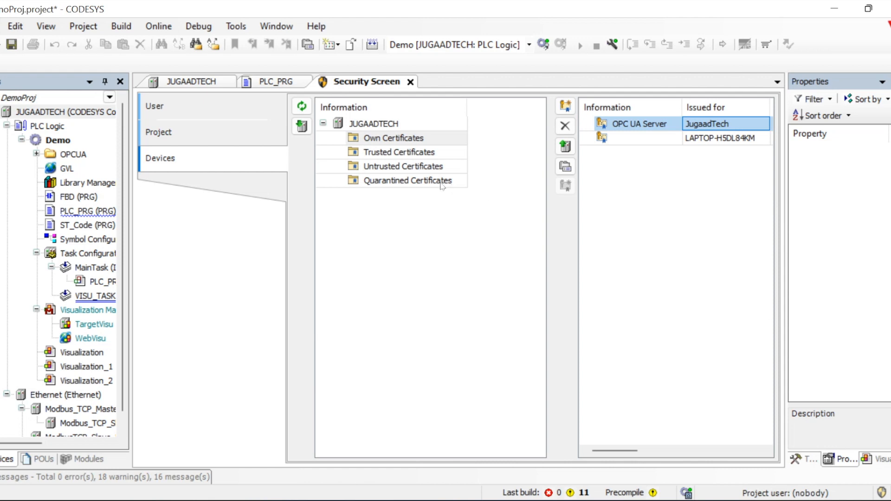
Check the empty trusted certificates, then show the JUGAADTECH device's security services
{"action": "left_click", "coordinate": [411, 153]}
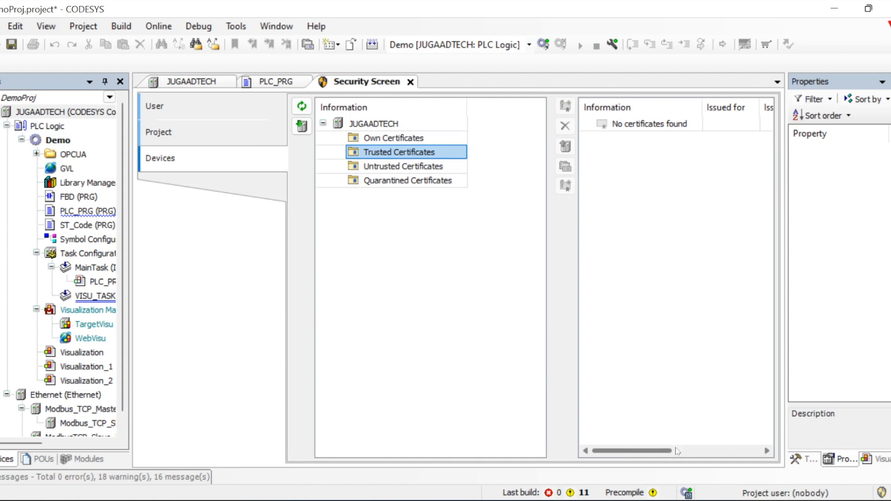
{"action": "right_click", "coordinate": [696, 450]}
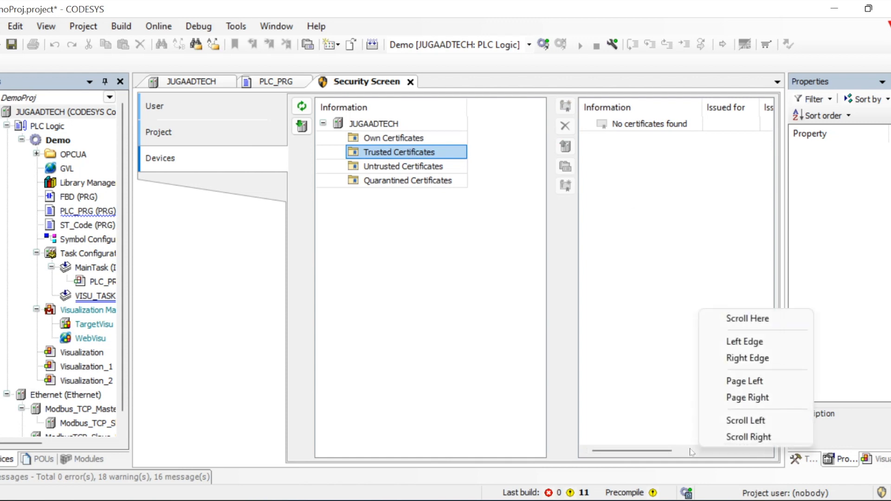
{"action": "left_click", "coordinate": [692, 452]}
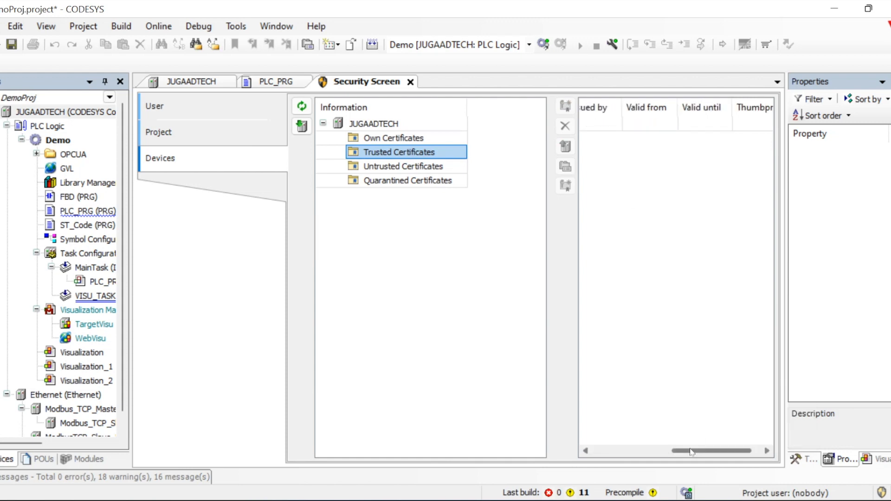
{"action": "left_click", "coordinate": [623, 451]}
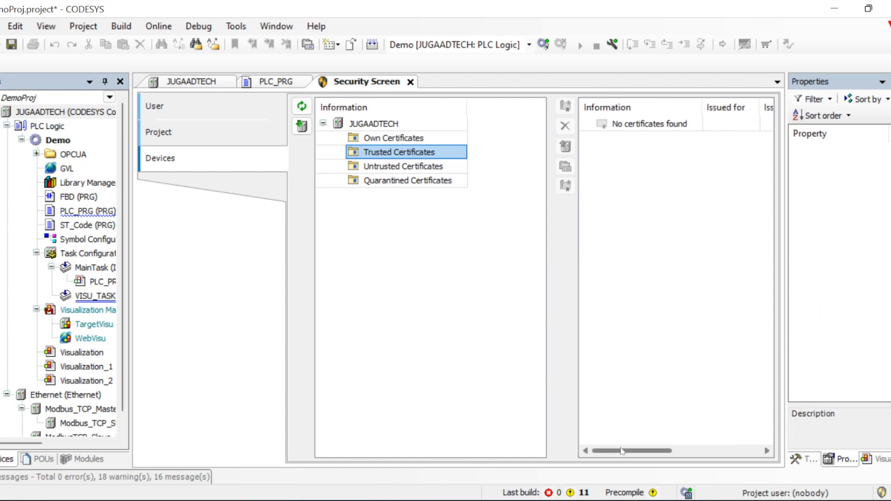
{"action": "left_click", "coordinate": [374, 124]}
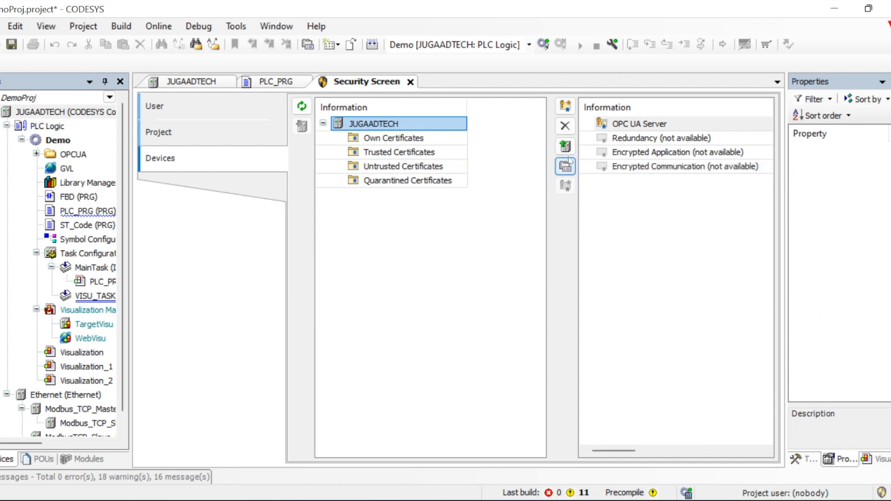
Bring UaExpert to the front, then start and cancel adding a new document
{"action": "mouse_move", "coordinate": [501, 500]}
{"action": "left_click", "coordinate": [502, 446]}
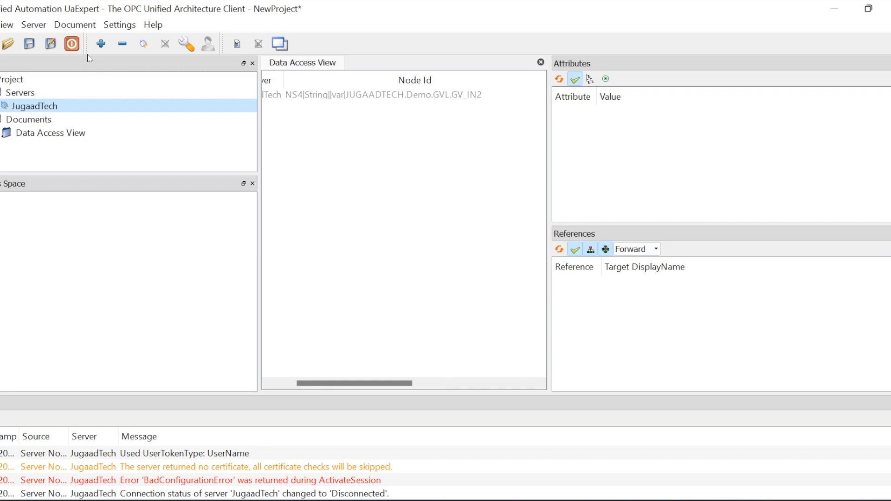
{"action": "left_click", "coordinate": [35, 26]}
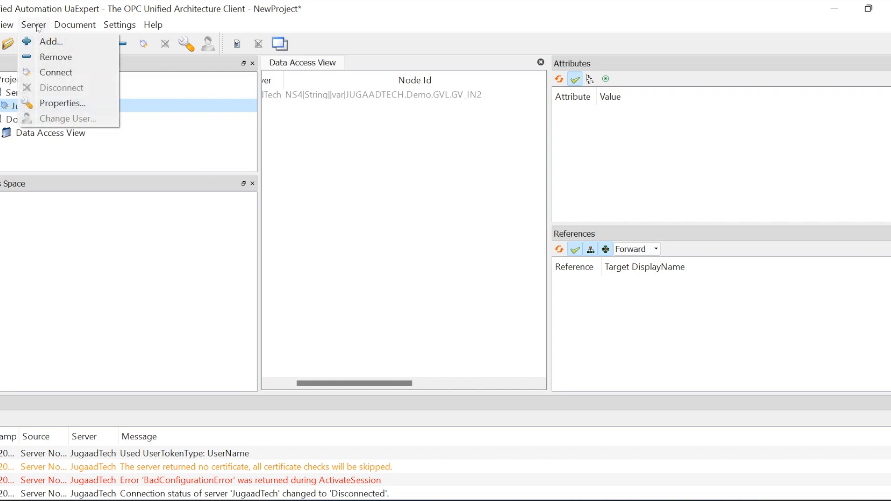
{"action": "mouse_move", "coordinate": [66, 28]}
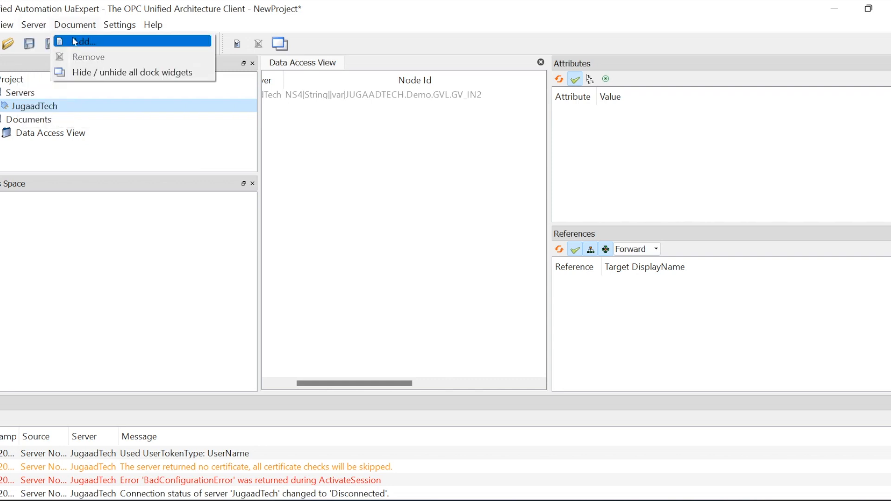
{"action": "left_click", "coordinate": [74, 41]}
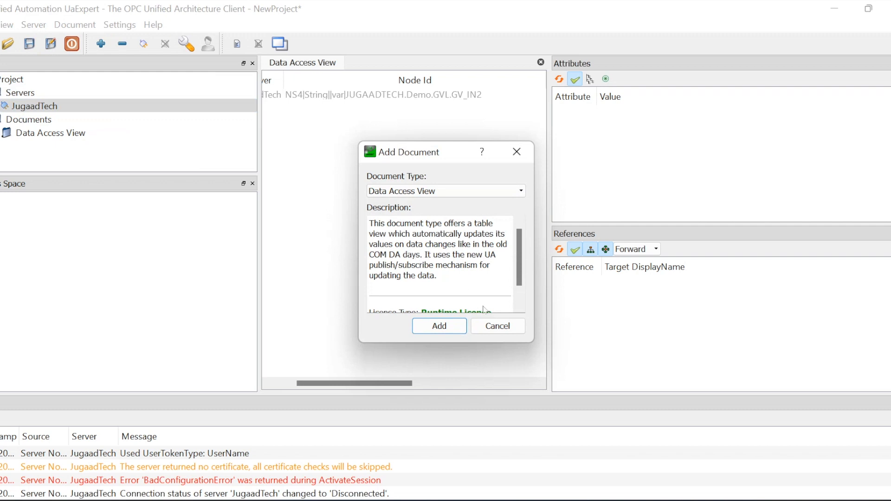
{"action": "left_click", "coordinate": [499, 327]}
Open an enlarged Manage Certificates, select UaExpert's own certificate, and open the trusted certs folder
{"action": "left_click", "coordinate": [119, 24]}
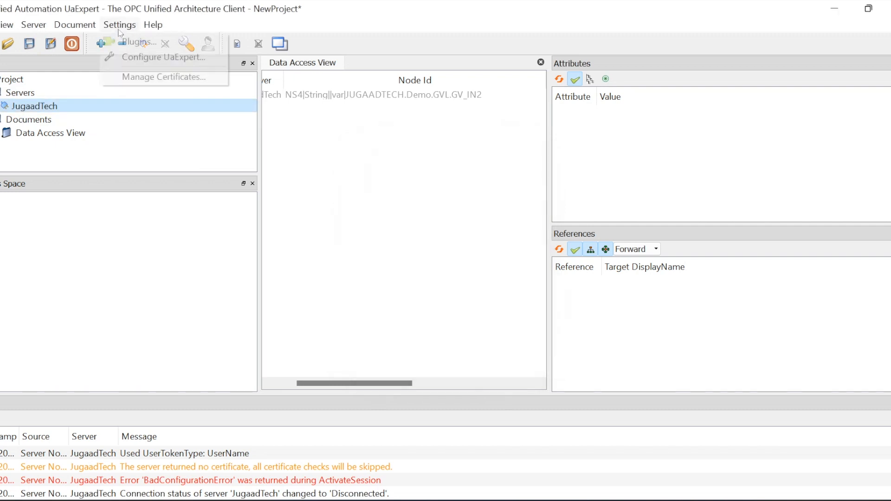
{"action": "left_click", "coordinate": [176, 78]}
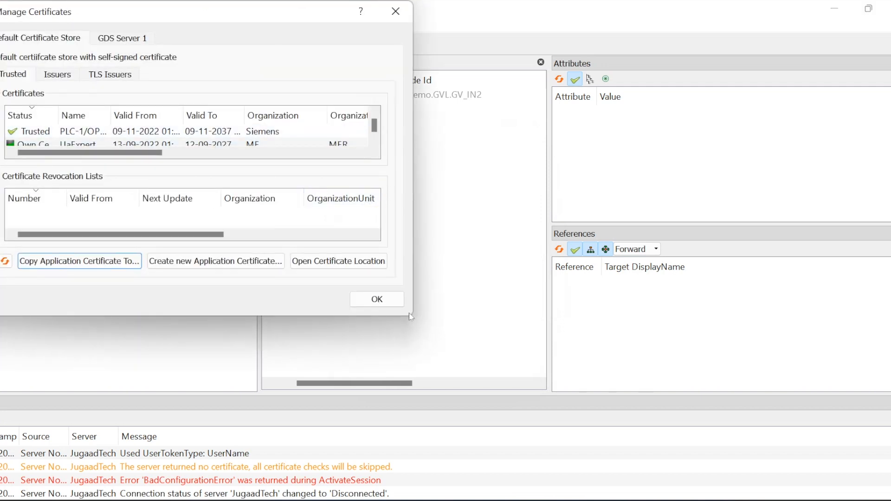
{"action": "left_click_drag", "start_coordinate": [415, 315], "coordinate": [715, 342]}
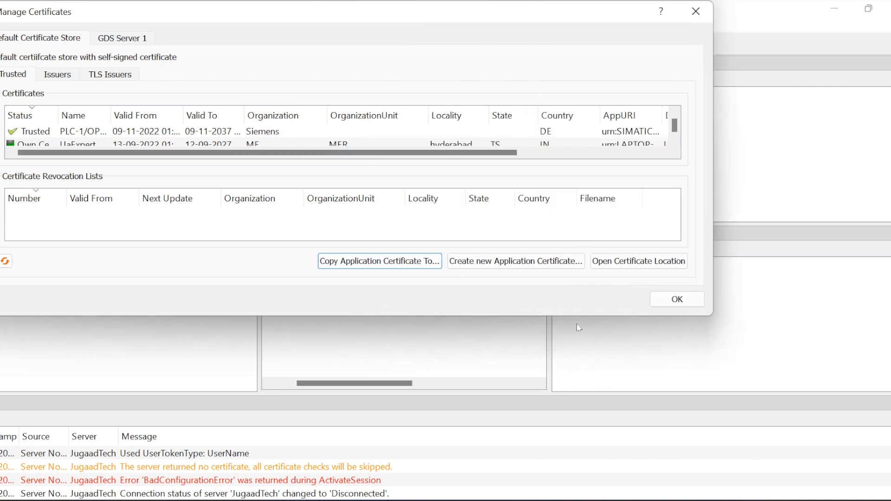
{"action": "left_click_drag", "start_coordinate": [571, 316], "coordinate": [571, 430]}
{"action": "left_click", "coordinate": [74, 148]}
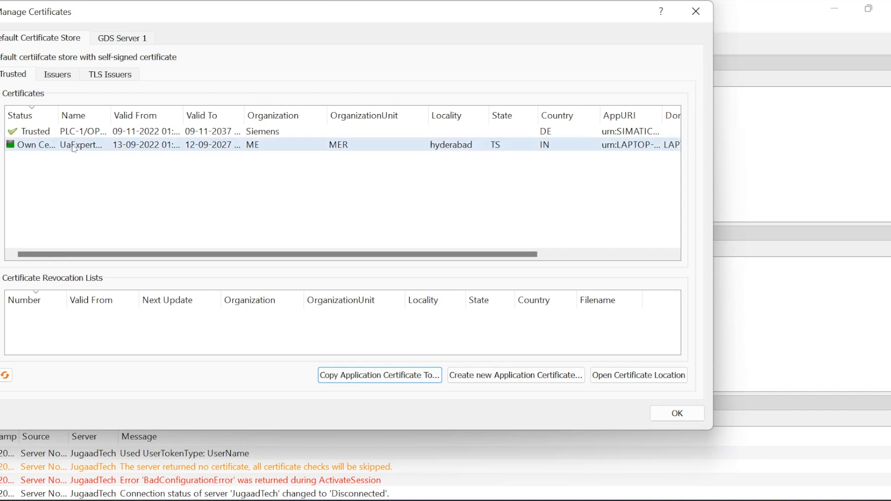
{"action": "left_click", "coordinate": [23, 147]}
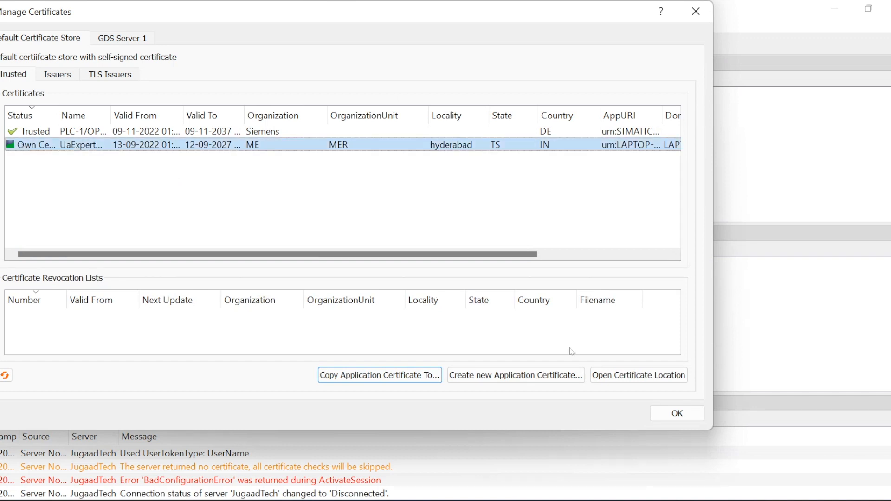
{"action": "left_click", "coordinate": [621, 377]}
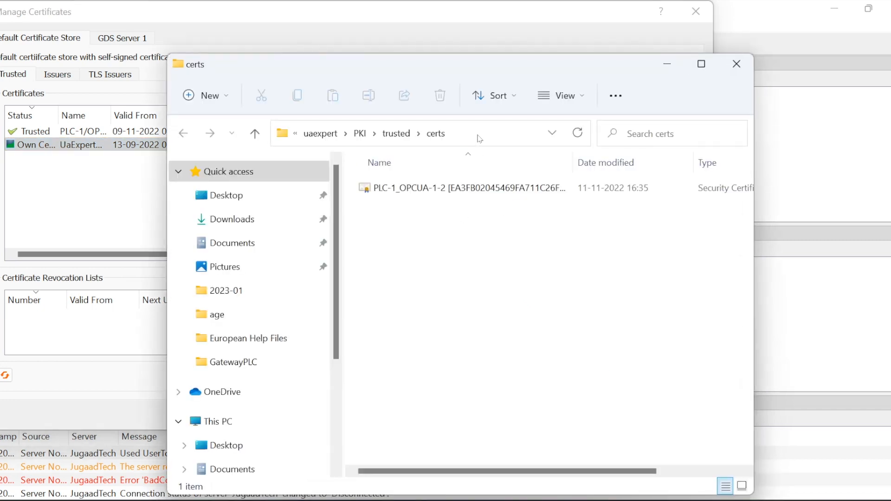
Browse up from the trusted folder to PKI\own\certs, show its full path, and return to CODESYS
{"action": "left_click", "coordinate": [480, 139]}
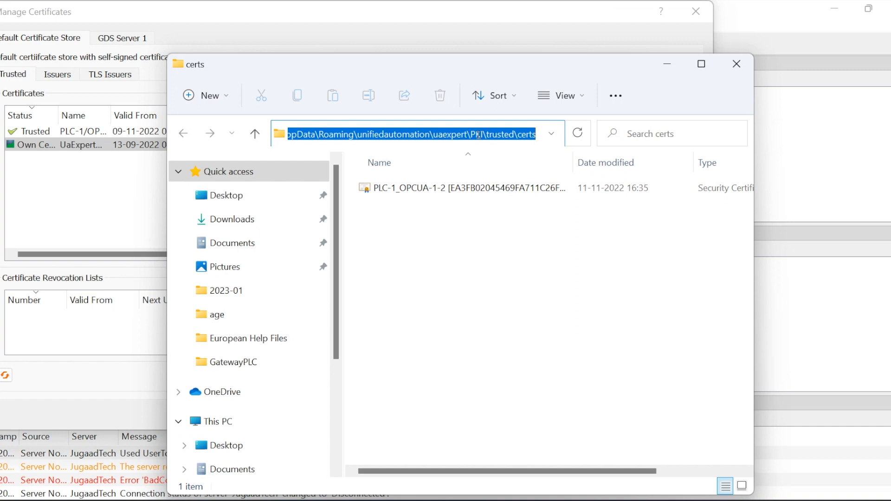
{"action": "left_click", "coordinate": [490, 250]}
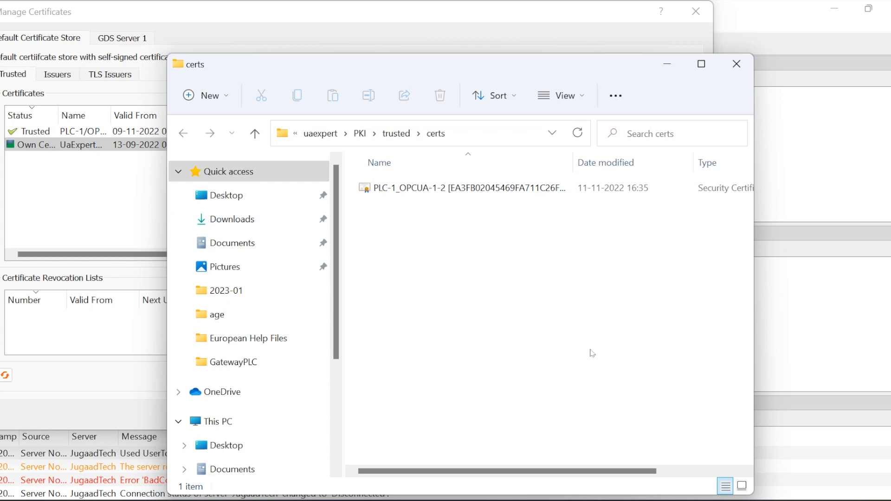
{"action": "left_click", "coordinate": [397, 135]}
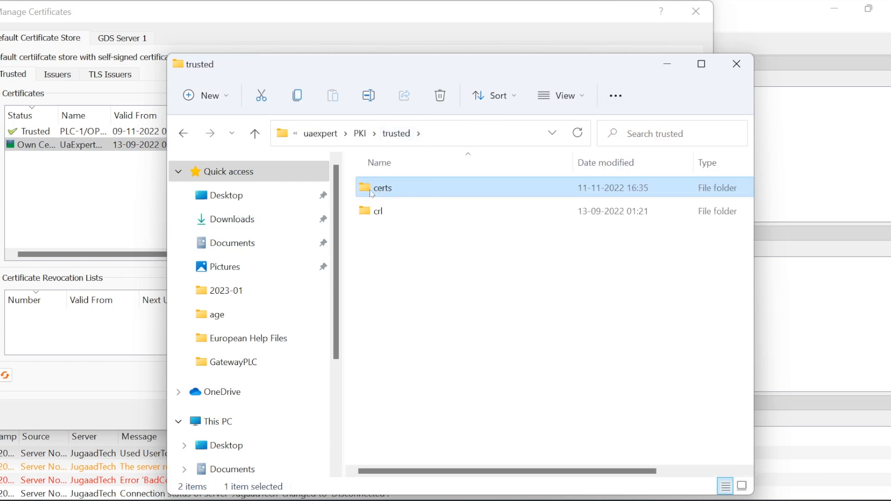
{"action": "left_click", "coordinate": [366, 135]}
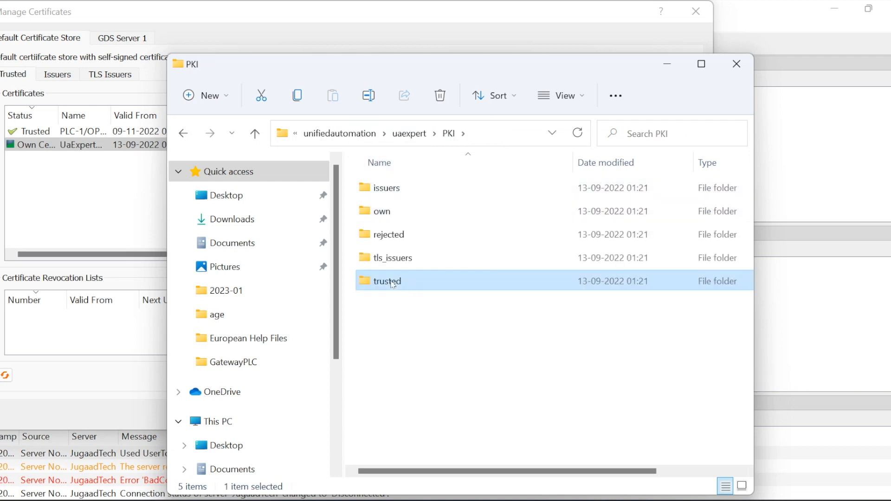
{"action": "double_click", "coordinate": [383, 212]}
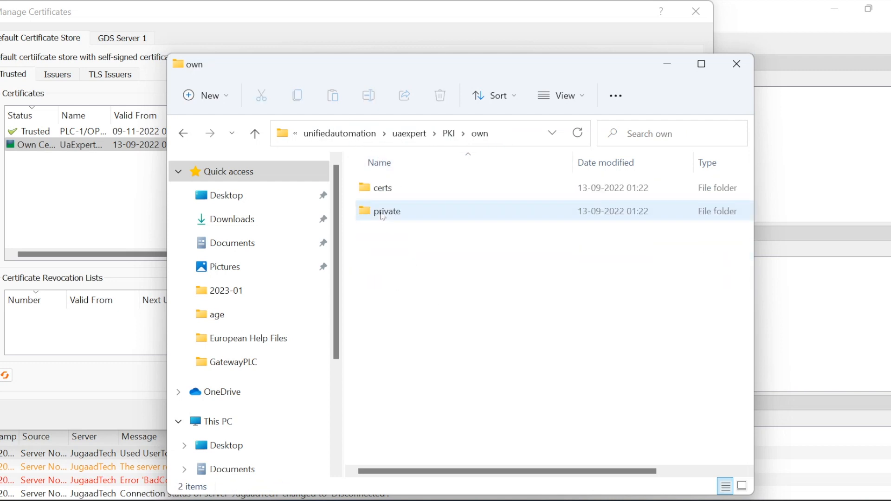
{"action": "double_click", "coordinate": [381, 193]}
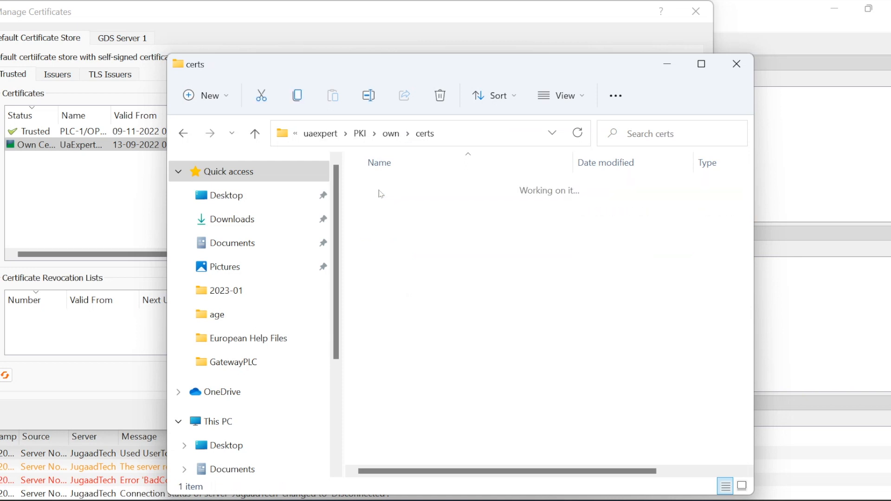
{"action": "left_click", "coordinate": [474, 138]}
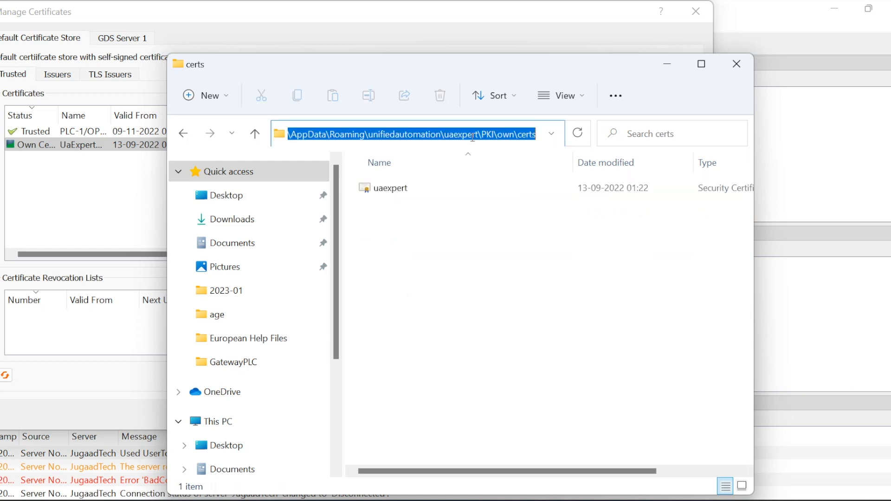
{"action": "left_click", "coordinate": [644, 430]}
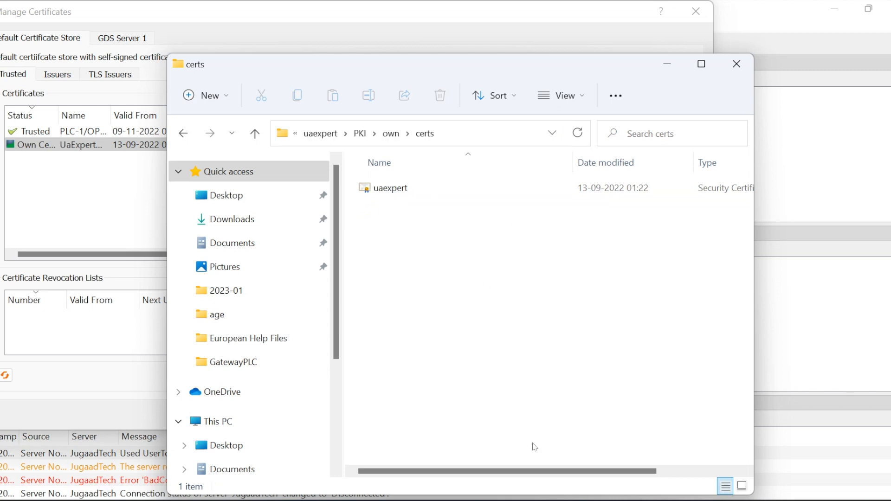
{"action": "left_click", "coordinate": [532, 481]}
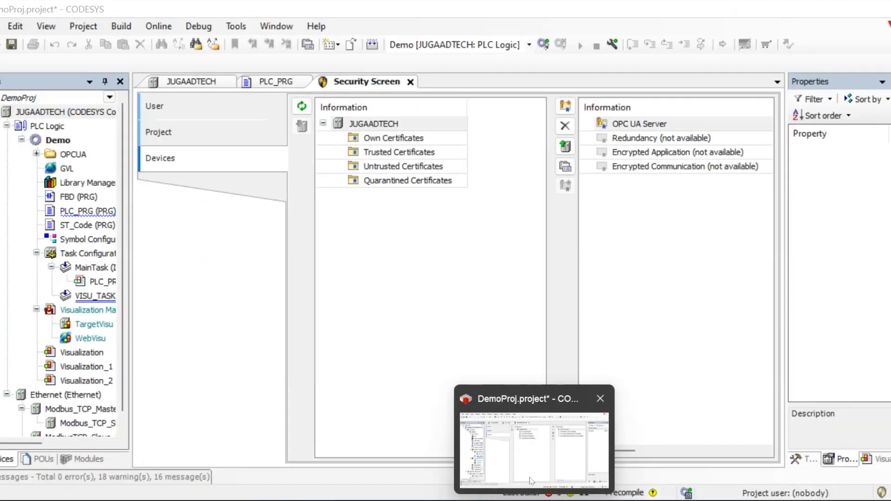
Start saving the device certificate into UaExpert's own certs folder, then cancel
{"action": "left_click", "coordinate": [565, 146]}
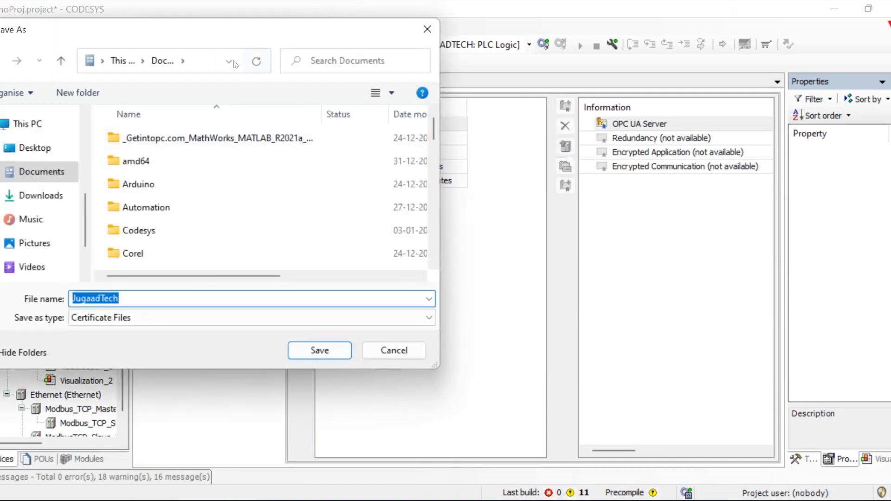
{"action": "left_click", "coordinate": [203, 60]}
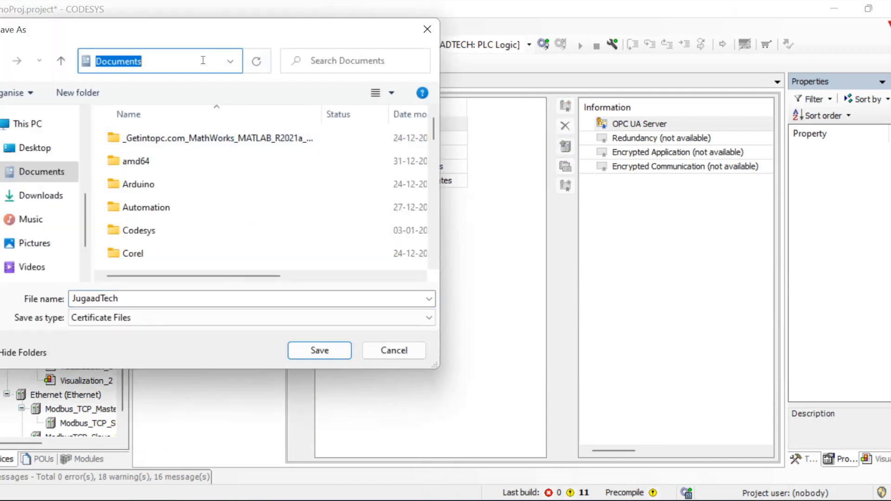
{"action": "key", "text": "ctrl+v"}
{"action": "key", "text": "Return"}
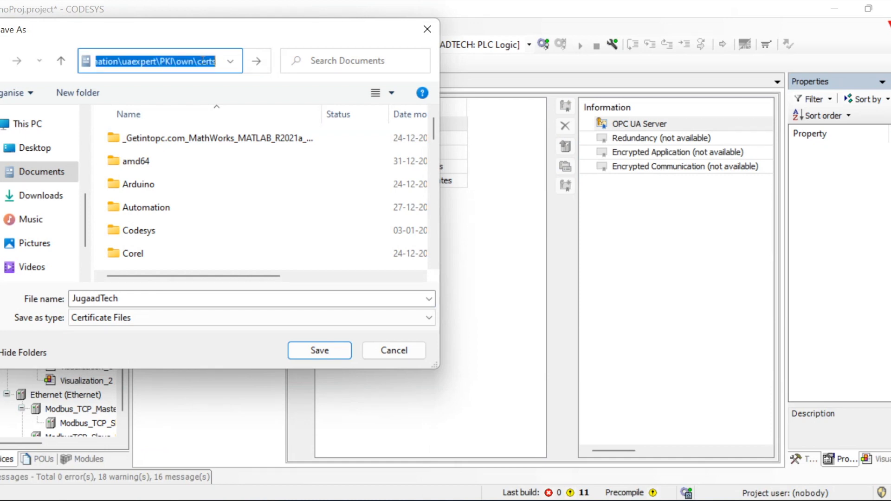
{"action": "left_click", "coordinate": [142, 139]}
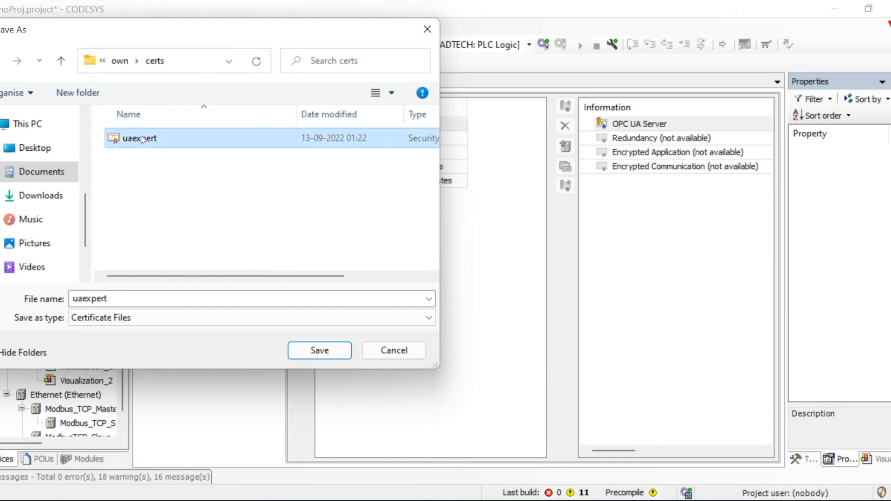
{"action": "left_click", "coordinate": [394, 351]}
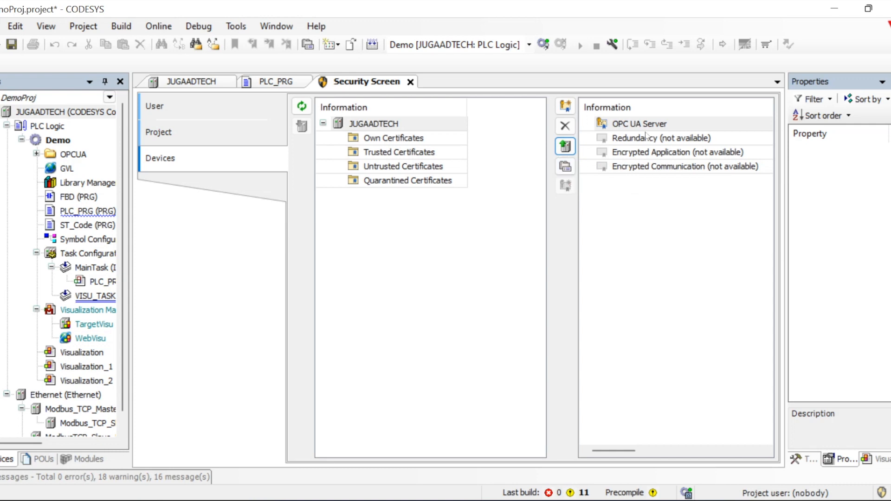
Export the OPC UA Server certificate again, saving it as JugaadTech.cer in Documents
{"action": "left_click", "coordinate": [566, 146]}
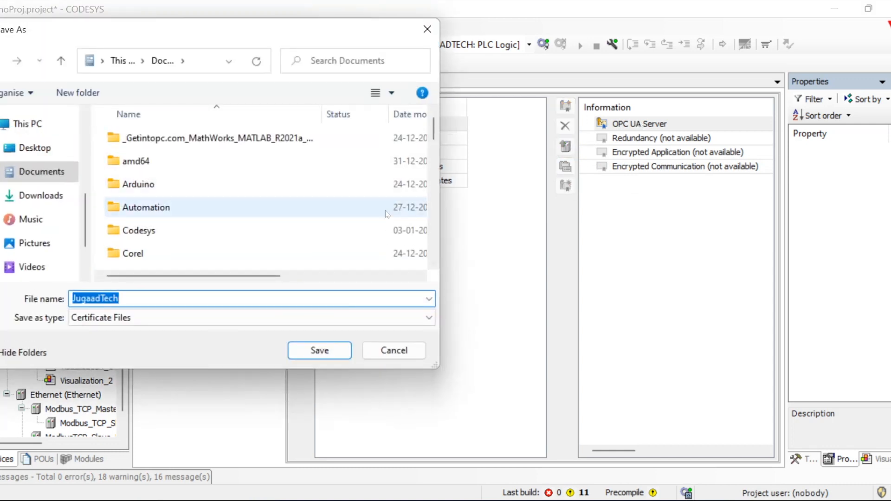
{"action": "scroll", "coordinate": [269, 214], "scroll_direction": "down", "scroll_amount": 2}
{"action": "scroll", "coordinate": [271, 214], "scroll_direction": "down", "scroll_amount": 5}
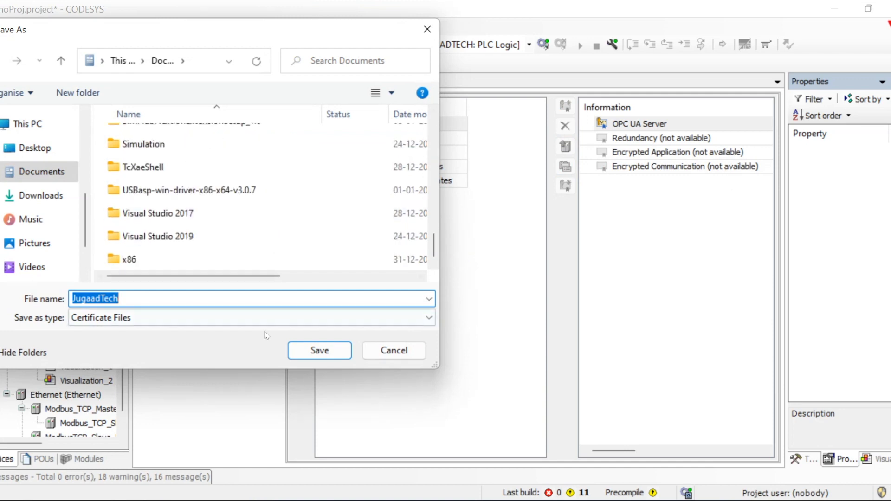
{"action": "left_click", "coordinate": [305, 350]}
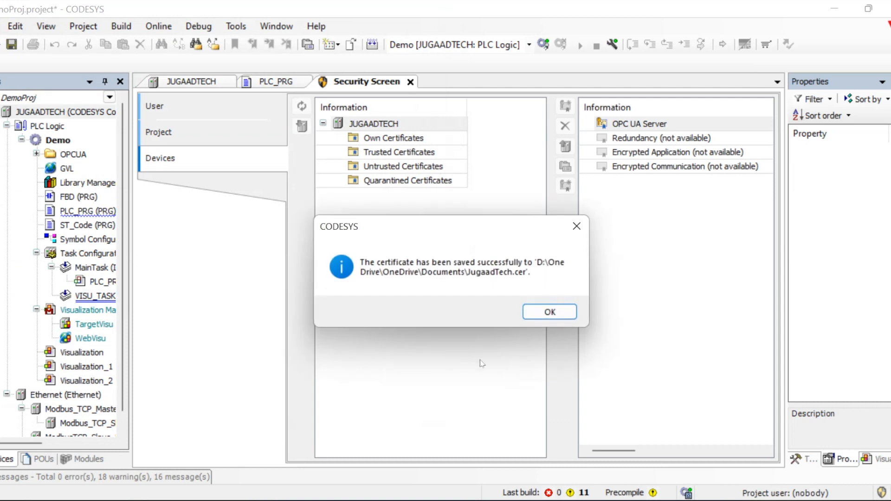
{"action": "left_click", "coordinate": [549, 311]}
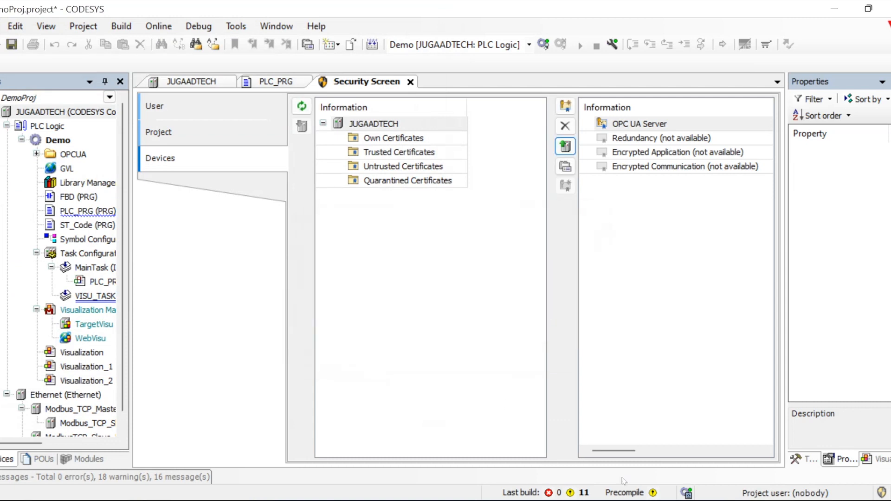
Reload UaExpert's certificate list in the certificate manager and close it
{"action": "left_click", "coordinate": [500, 500]}
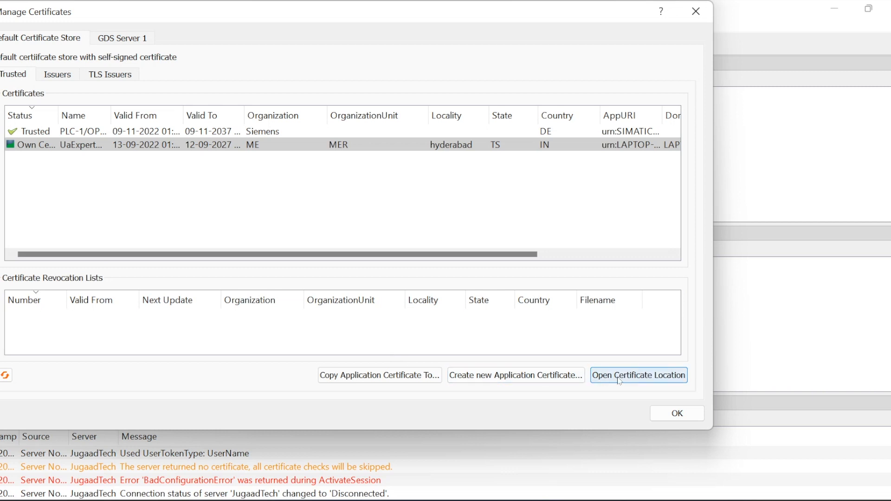
{"action": "left_click", "coordinate": [99, 197]}
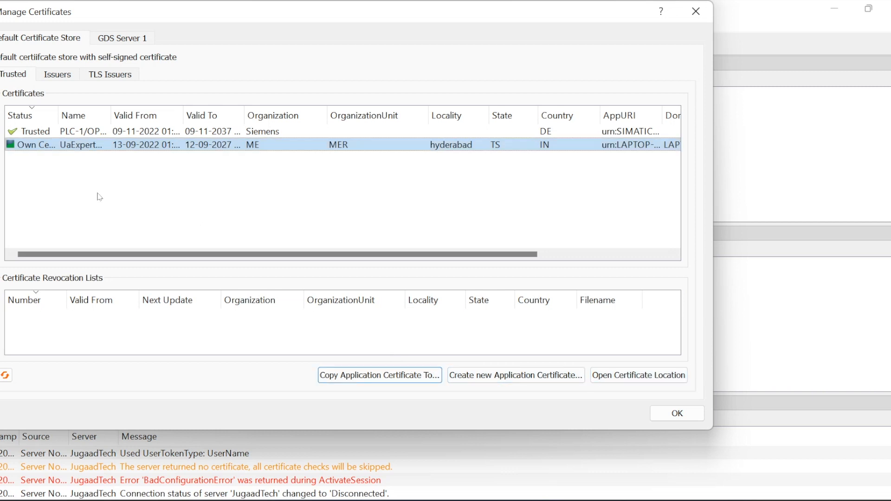
{"action": "left_click", "coordinate": [5, 375]}
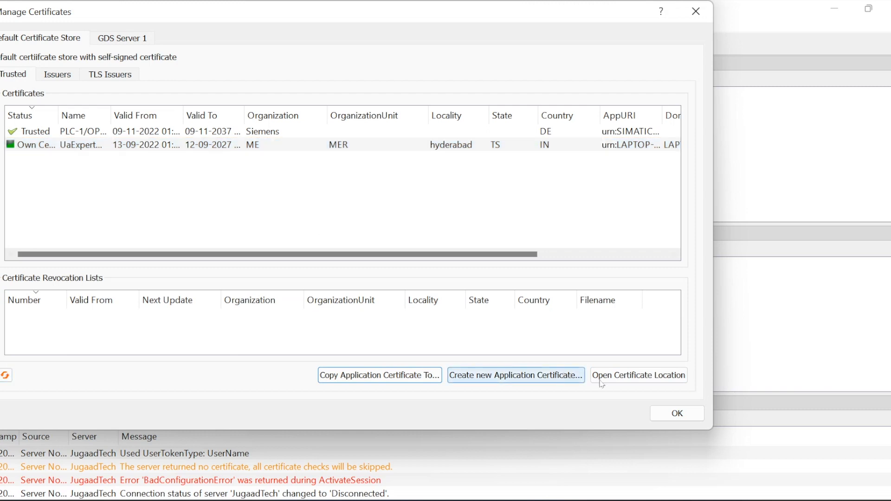
{"action": "left_click", "coordinate": [678, 414]}
Try connecting to JugaadTech, then remove the JugaadTech server from the project
{"action": "left_click", "coordinate": [362, 165]}
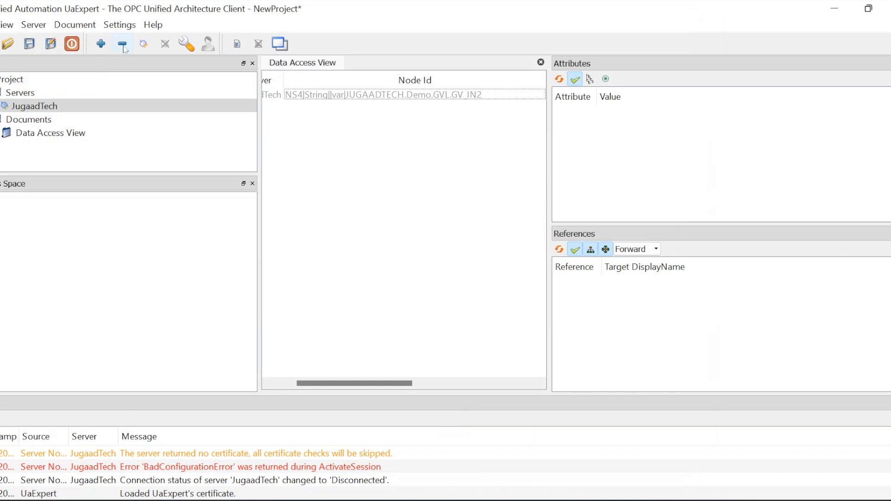
{"action": "left_click", "coordinate": [144, 45]}
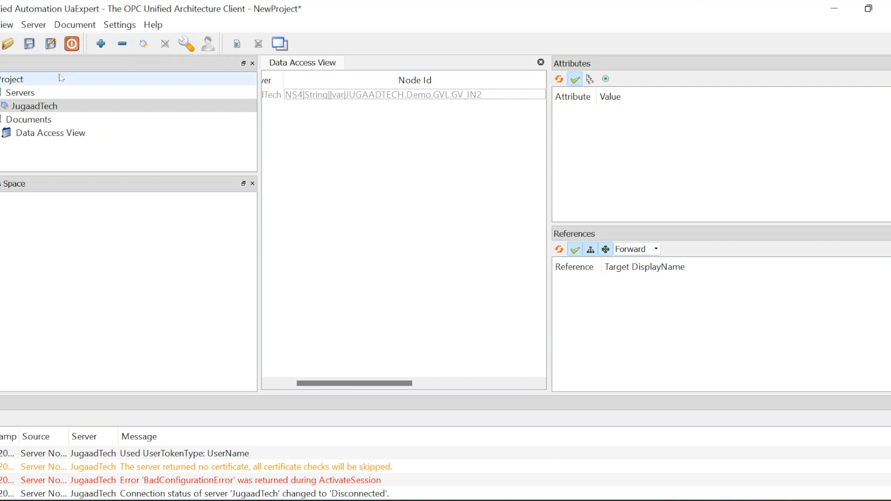
{"action": "left_click", "coordinate": [123, 44]}
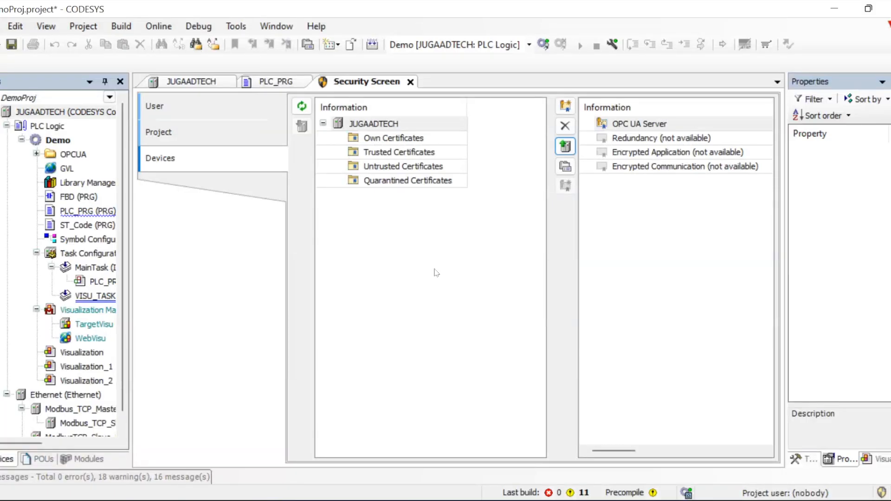
Save the project, log in to JUGAADTECH with a full download, and start the Demo application
{"action": "left_click", "coordinate": [12, 44]}
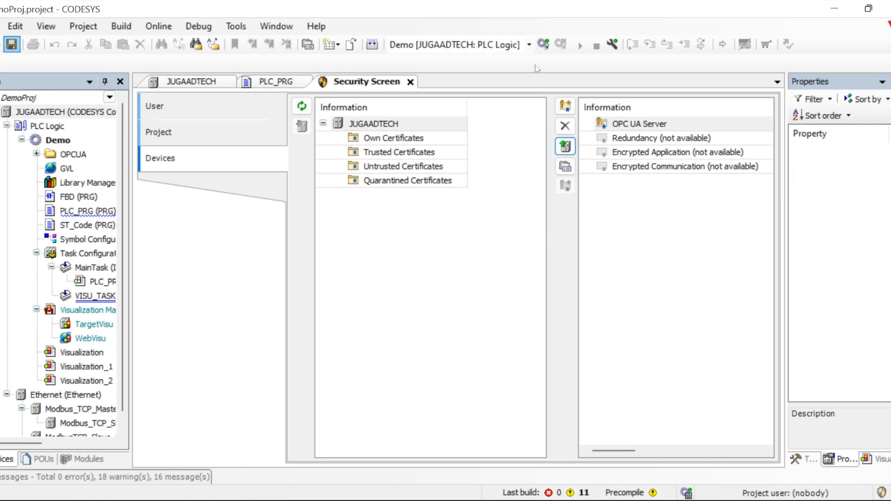
{"action": "left_click", "coordinate": [544, 44]}
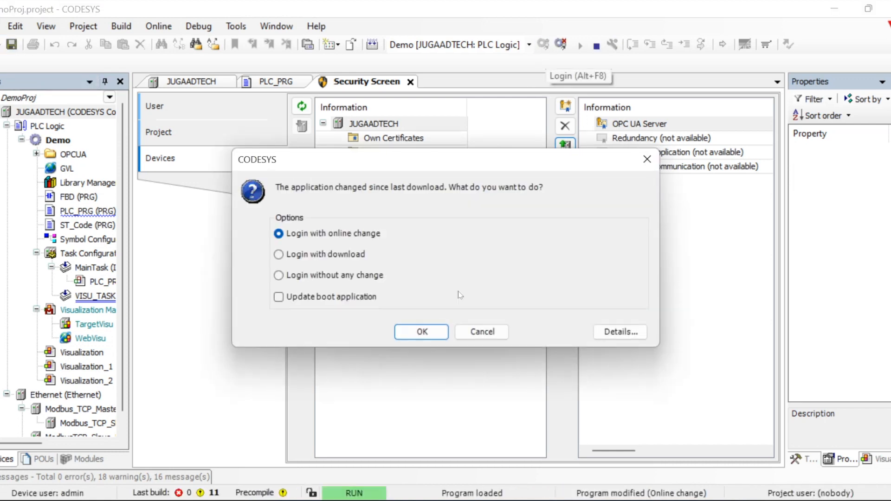
{"action": "left_click", "coordinate": [355, 258]}
{"action": "left_click", "coordinate": [421, 332]}
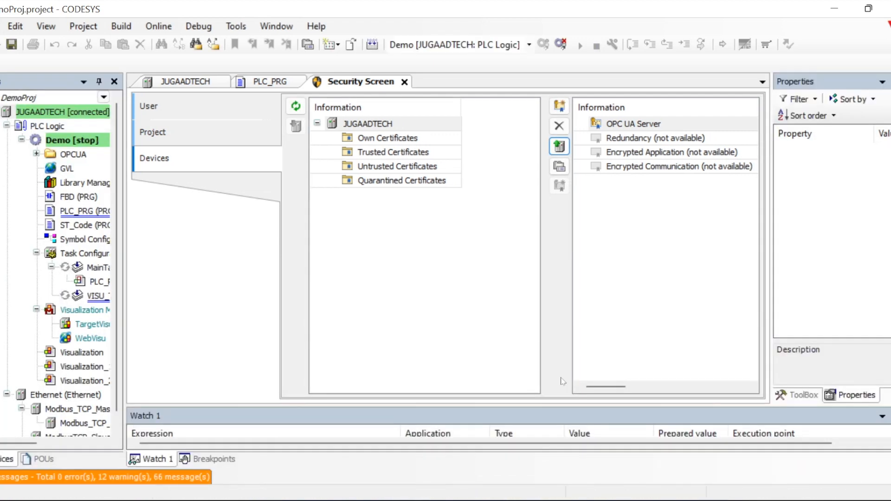
{"action": "left_click", "coordinate": [580, 45]}
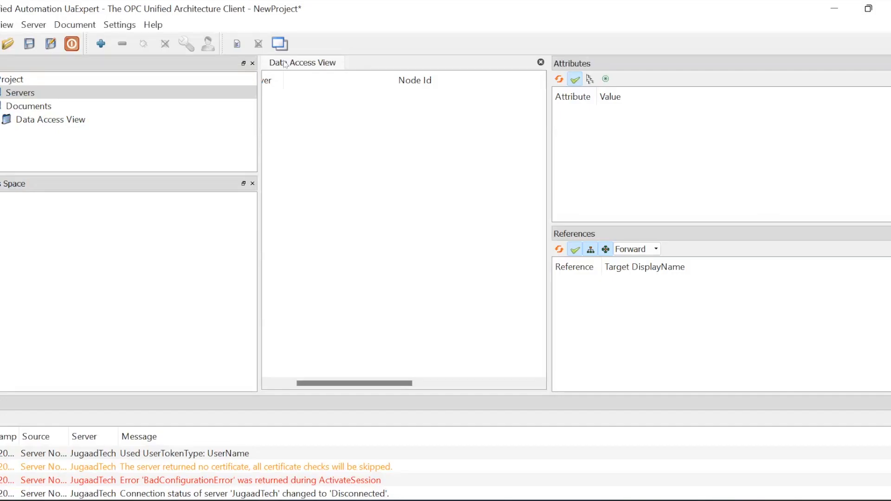
In Add Server, rebrowse Local discovery and select the second JugaadTech endpoint
{"action": "left_click", "coordinate": [103, 43]}
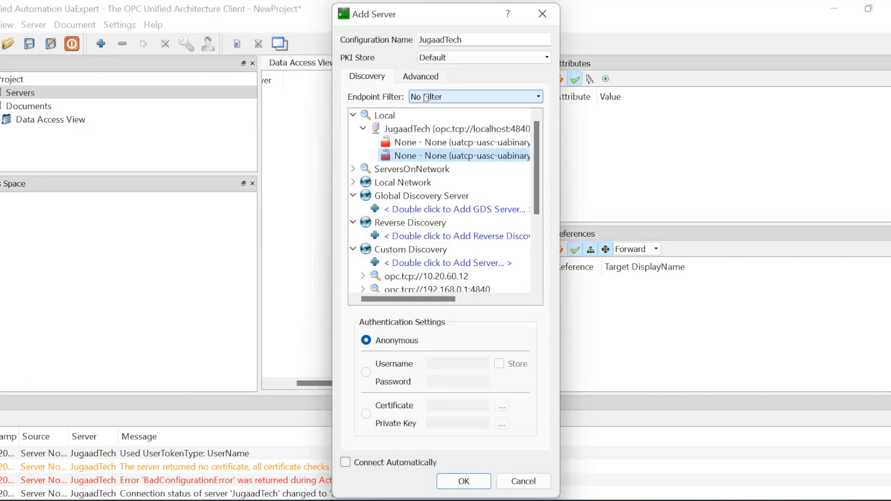
{"action": "left_click", "coordinate": [384, 119]}
{"action": "right_click", "coordinate": [386, 126]}
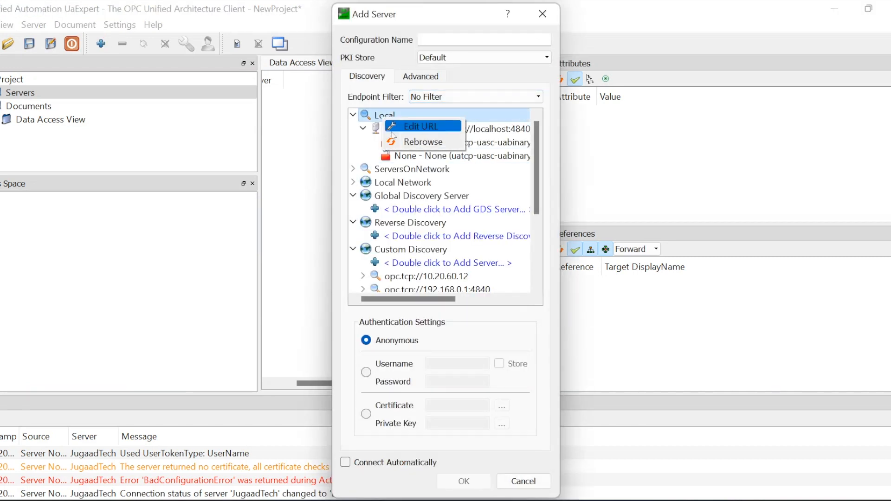
{"action": "left_click", "coordinate": [406, 144]}
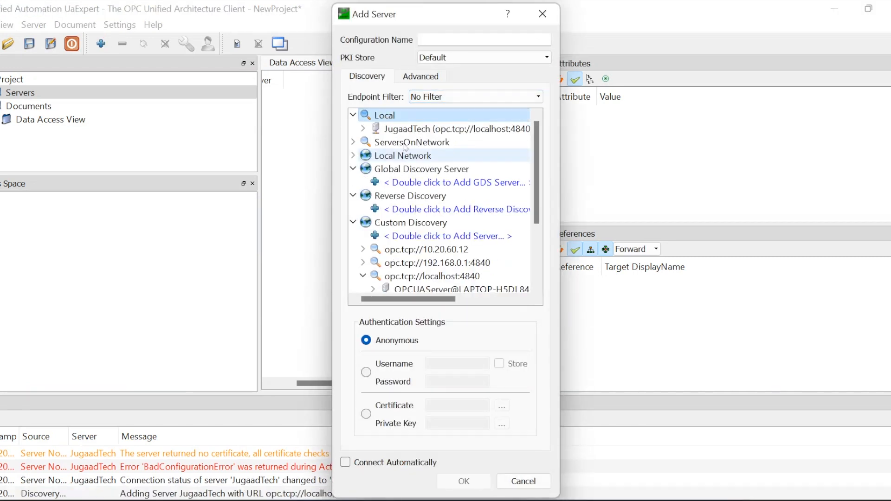
{"action": "left_click", "coordinate": [364, 129]}
{"action": "left_click", "coordinate": [392, 130]}
{"action": "right_click", "coordinate": [393, 131]}
{"action": "left_click", "coordinate": [417, 137]}
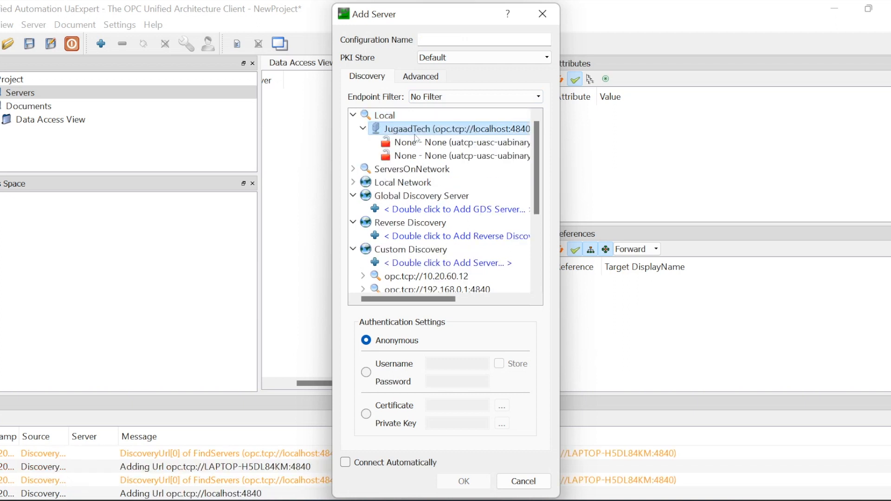
{"action": "left_click", "coordinate": [419, 157]}
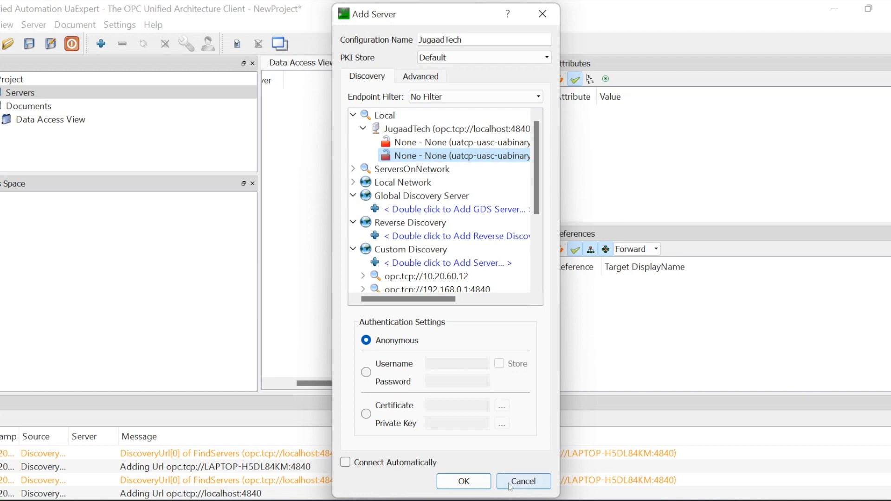
Switch authentication to username and password, cancel without adding, and return to CODESYS
{"action": "left_click", "coordinate": [366, 372]}
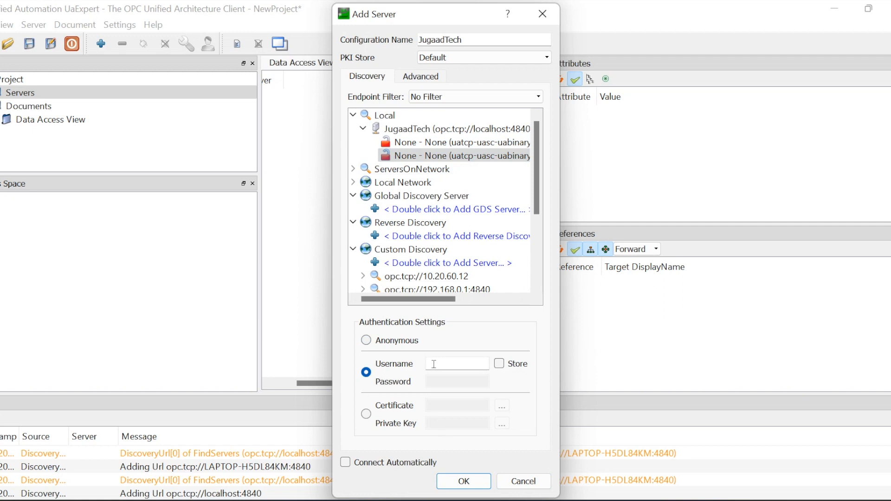
{"action": "left_click", "coordinate": [524, 482]}
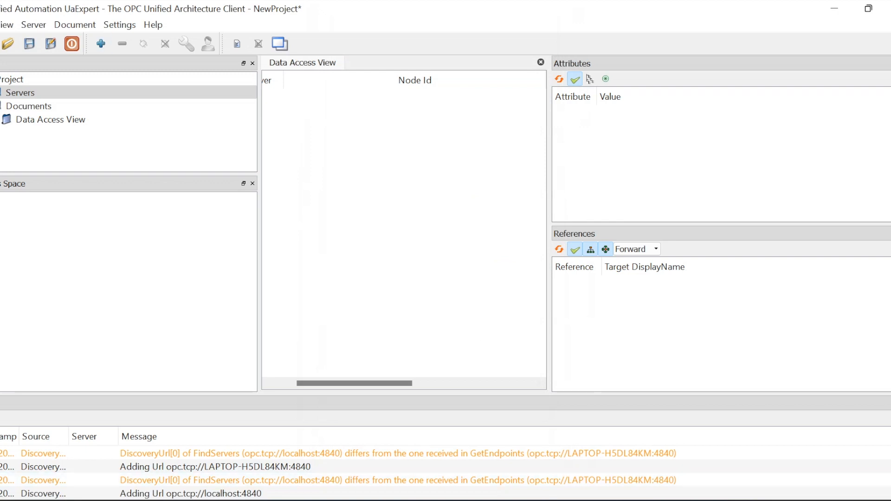
{"action": "left_click", "coordinate": [540, 478]}
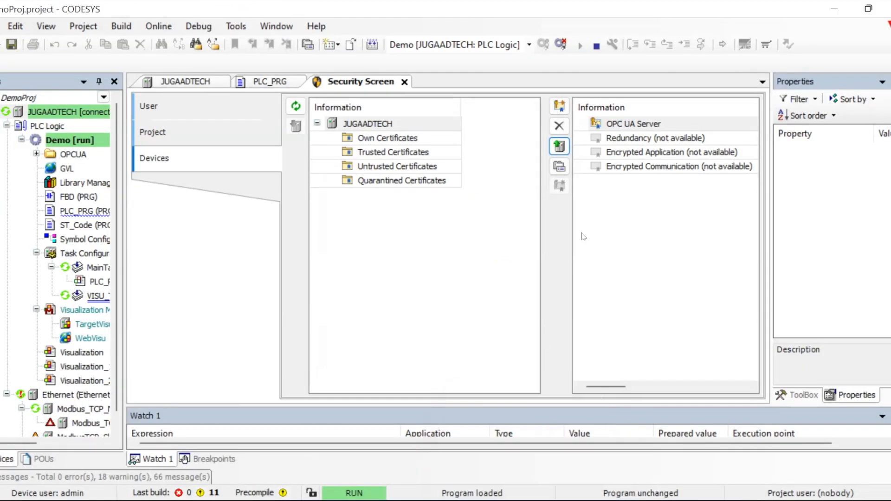
Install the uaexpert certificate from UaExpert's PKI\own\certs folder into the device's Trusted Certificates
{"action": "left_click", "coordinate": [392, 138]}
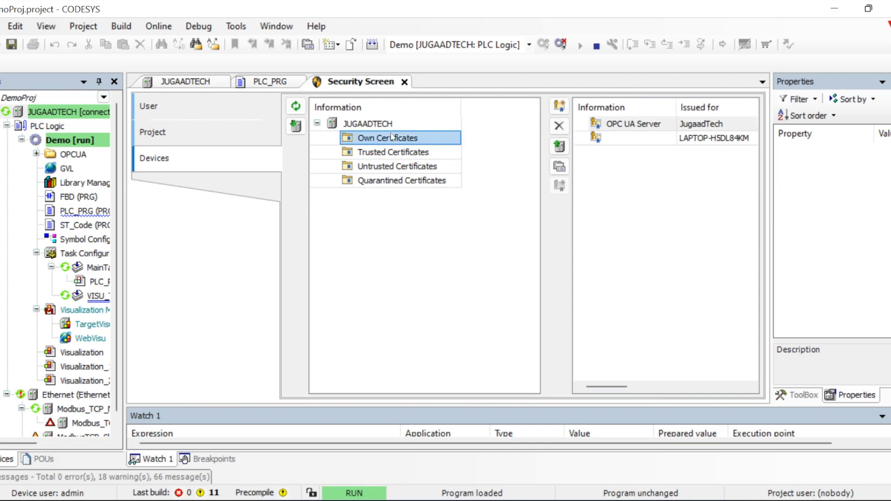
{"action": "left_click", "coordinate": [408, 152]}
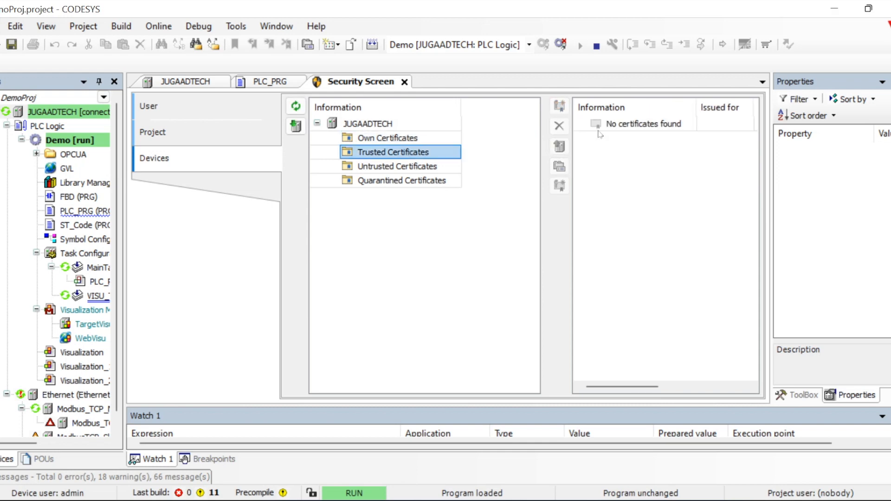
{"action": "left_click", "coordinate": [622, 126]}
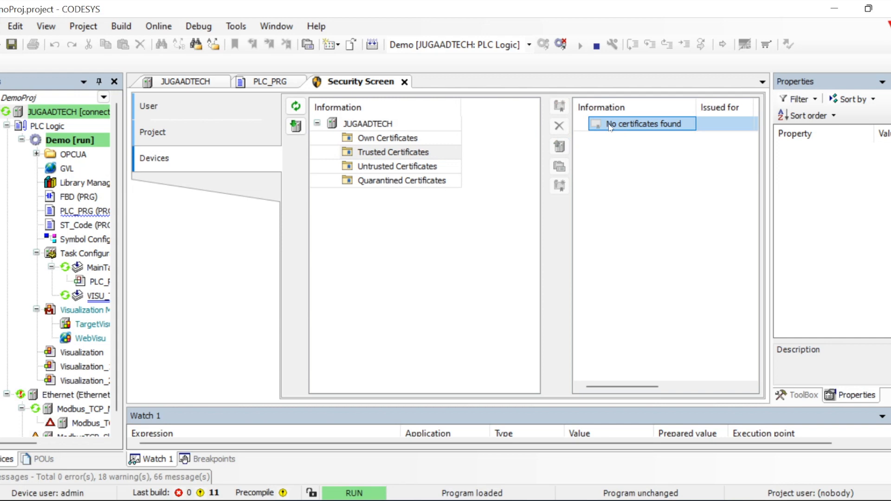
{"action": "left_click", "coordinate": [301, 128]}
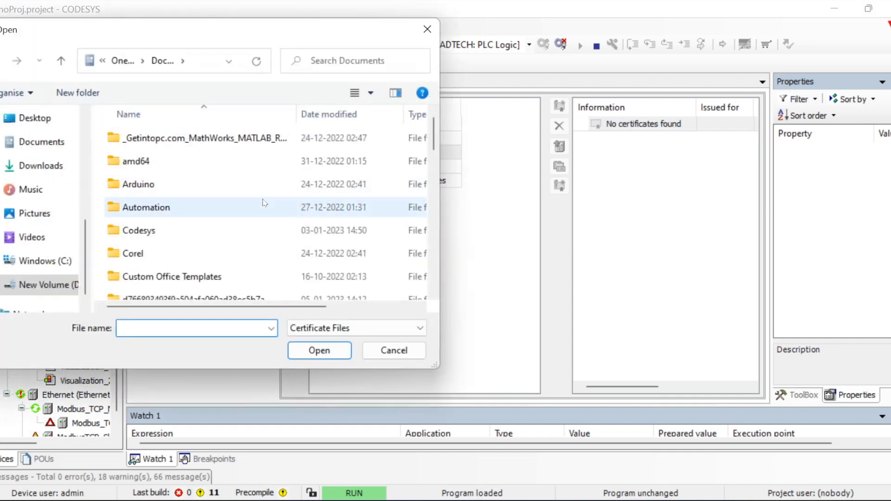
{"action": "left_click", "coordinate": [211, 62]}
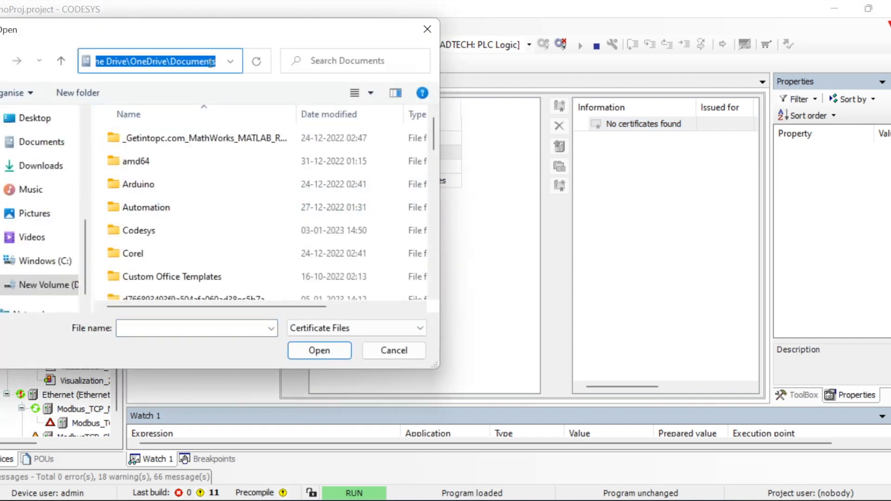
{"action": "key", "text": "ctrl+v"}
{"action": "key", "text": "Return"}
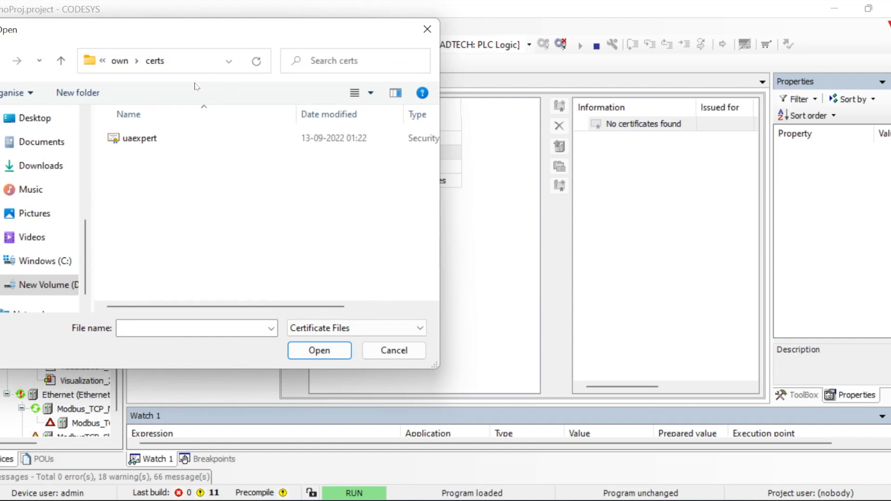
{"action": "double_click", "coordinate": [154, 139]}
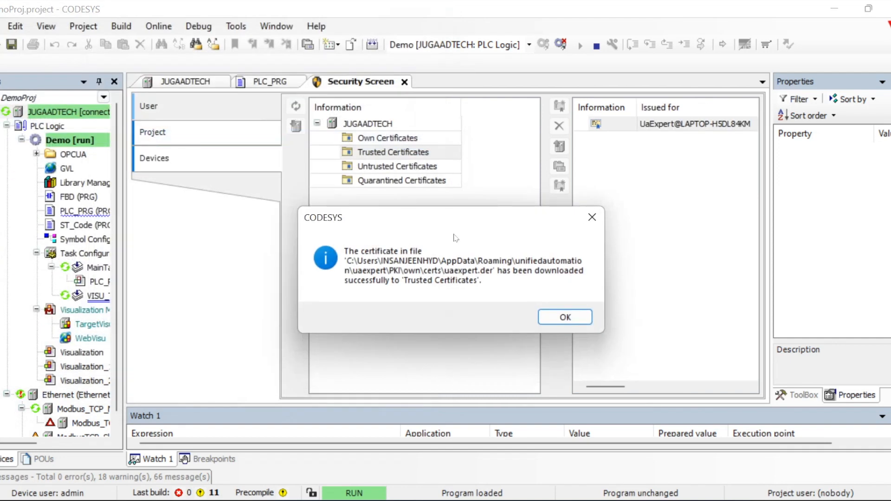
{"action": "left_click", "coordinate": [563, 317]}
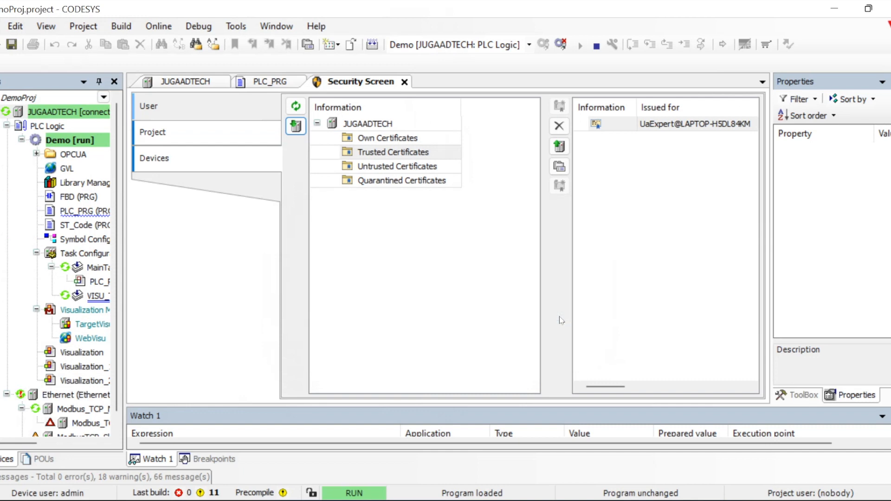
Select the UaExpert entry in the Trusted Certificates list to verify it
{"action": "left_click", "coordinate": [678, 171]}
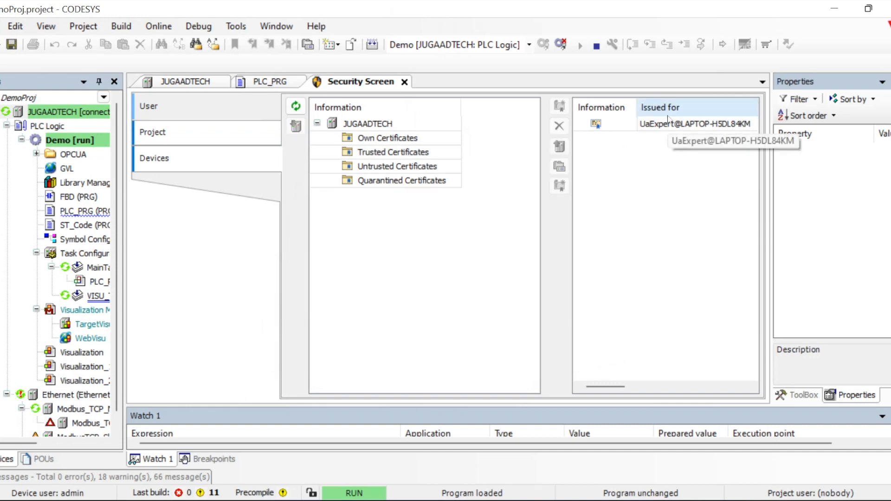
{"action": "left_click", "coordinate": [629, 123]}
{"action": "left_click", "coordinate": [665, 257]}
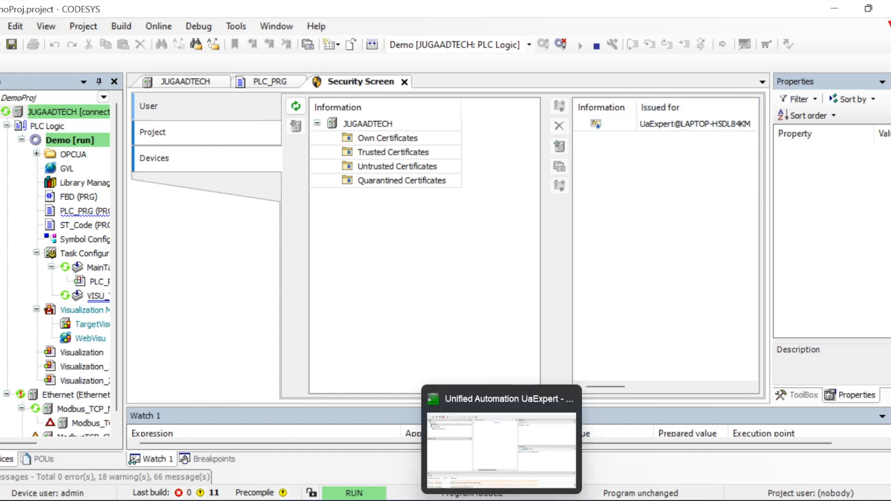
Stop the CODESYS Control PLC runtime from its tray icon and acknowledge the no-connection message
{"action": "left_click", "coordinate": [503, 500]}
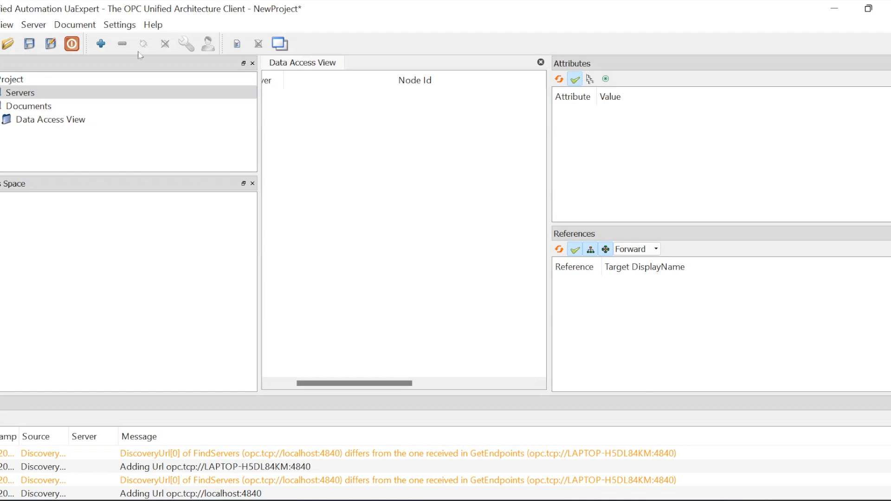
{"action": "left_click", "coordinate": [837, 12]}
{"action": "left_click", "coordinate": [723, 500]}
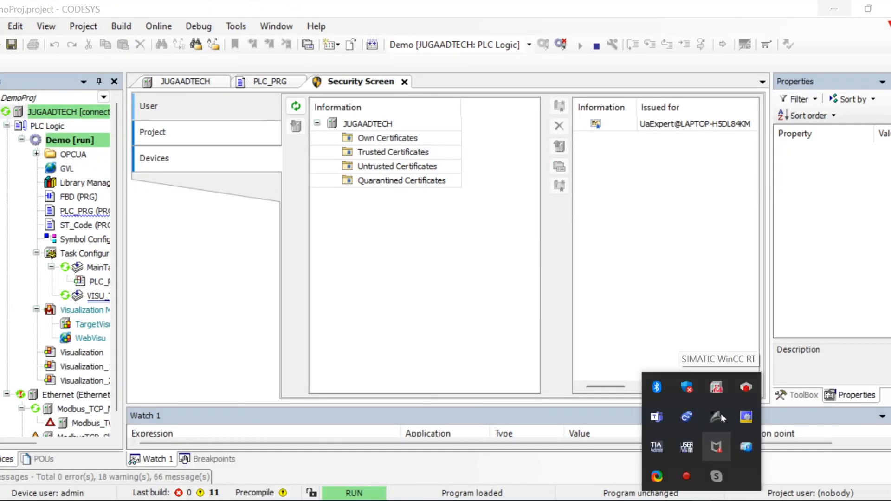
{"action": "right_click", "coordinate": [718, 387]}
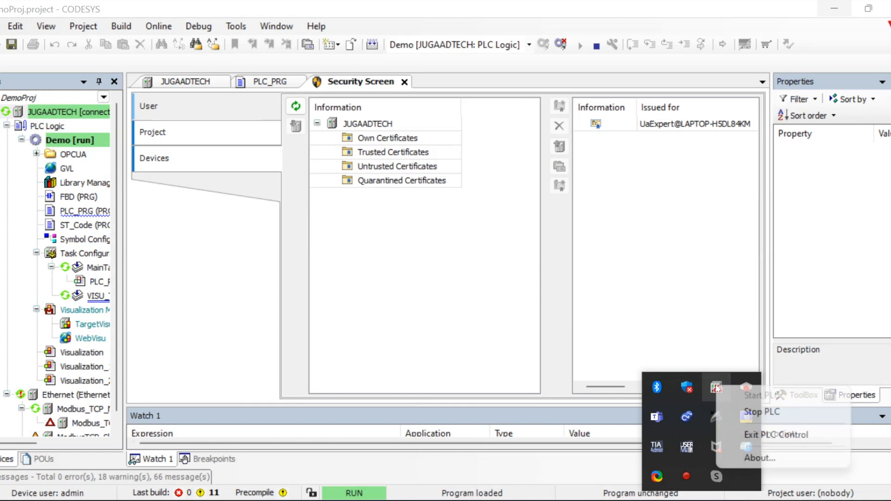
{"action": "left_click", "coordinate": [738, 411]}
{"action": "right_click", "coordinate": [717, 389]}
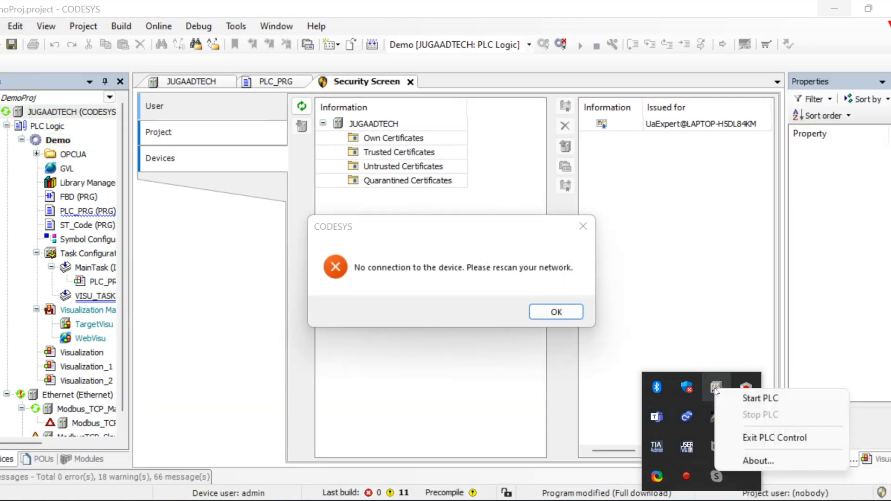
{"action": "left_click", "coordinate": [556, 312]}
{"action": "left_click", "coordinate": [556, 312]}
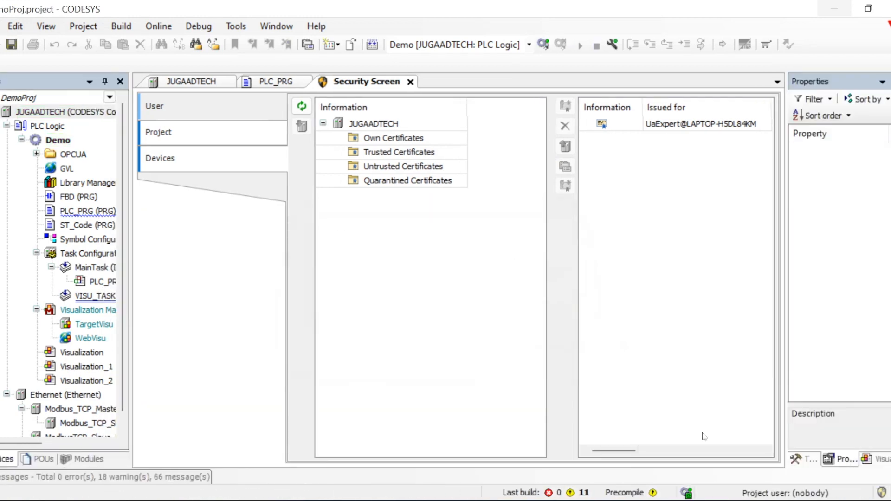
Start the PLC runtime again and acknowledge the security notice
{"action": "left_click", "coordinate": [702, 500]}
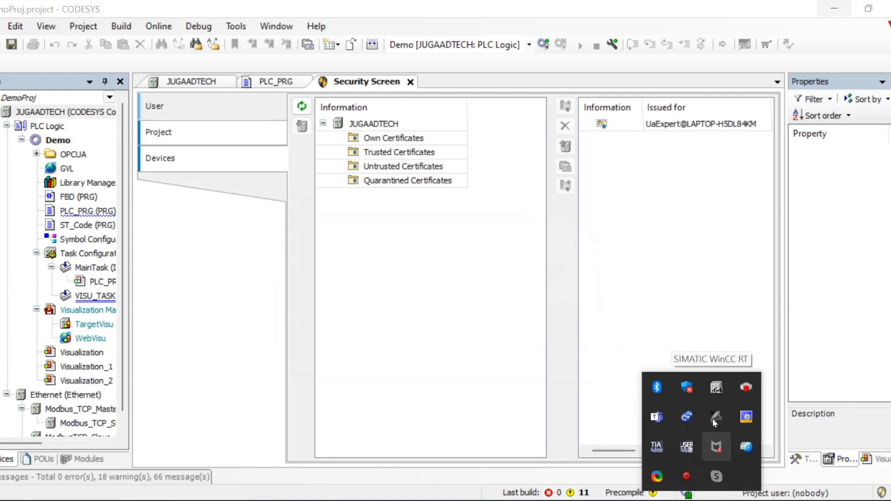
{"action": "right_click", "coordinate": [717, 389]}
{"action": "left_click", "coordinate": [737, 397]}
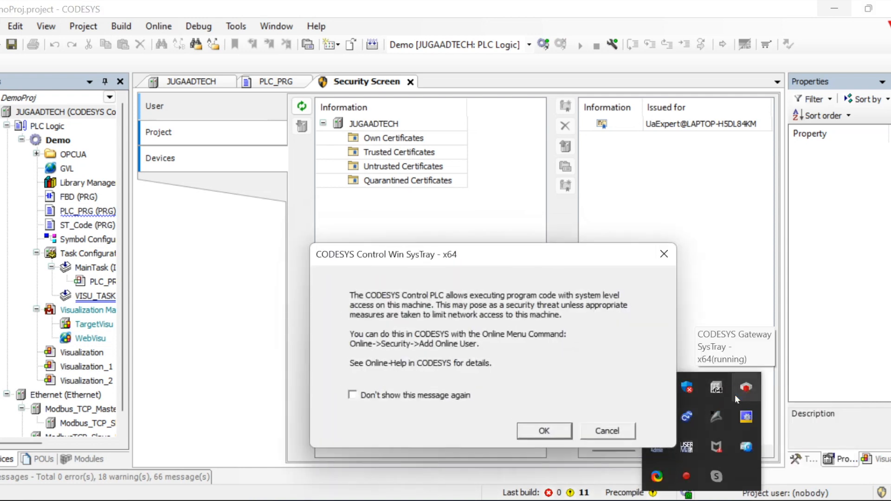
{"action": "left_click", "coordinate": [540, 431]}
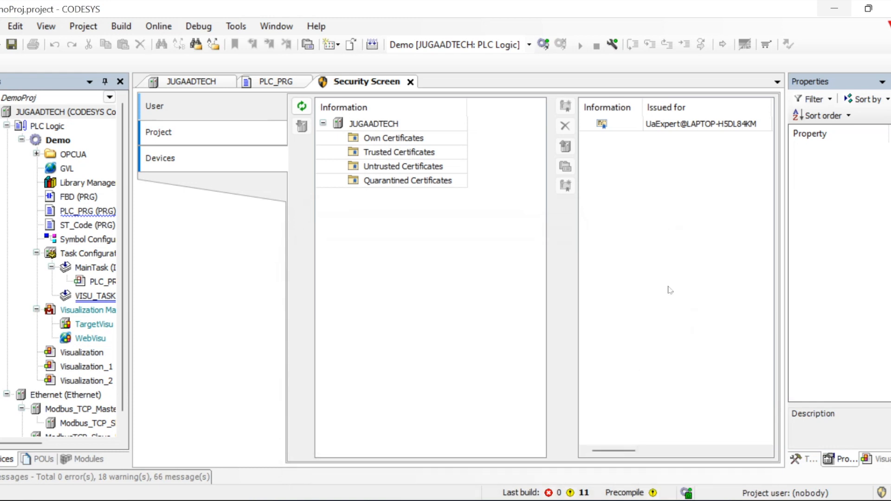
In UaExpert's Add Server dialog, rebrowse Local discovery and expand JugaadTech's endpoints
{"action": "left_click", "coordinate": [502, 500]}
{"action": "left_click", "coordinate": [101, 44]}
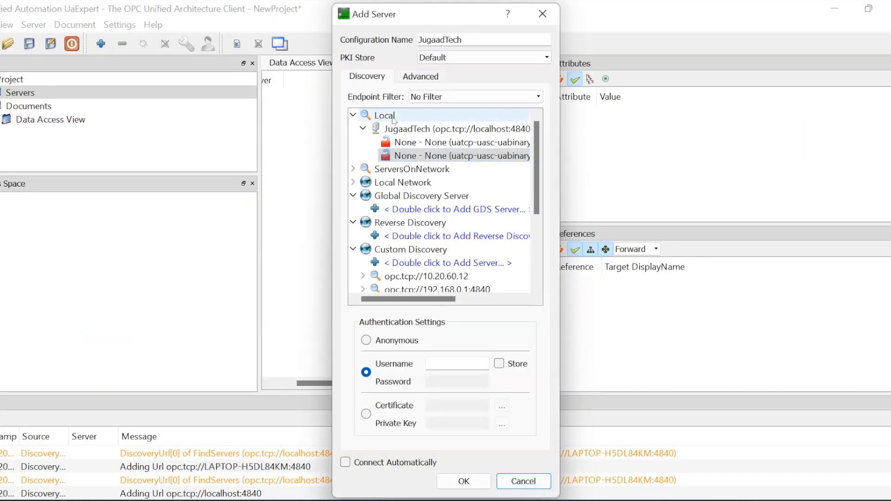
{"action": "left_click", "coordinate": [393, 119]}
{"action": "right_click", "coordinate": [395, 122]}
{"action": "left_click", "coordinate": [416, 141]}
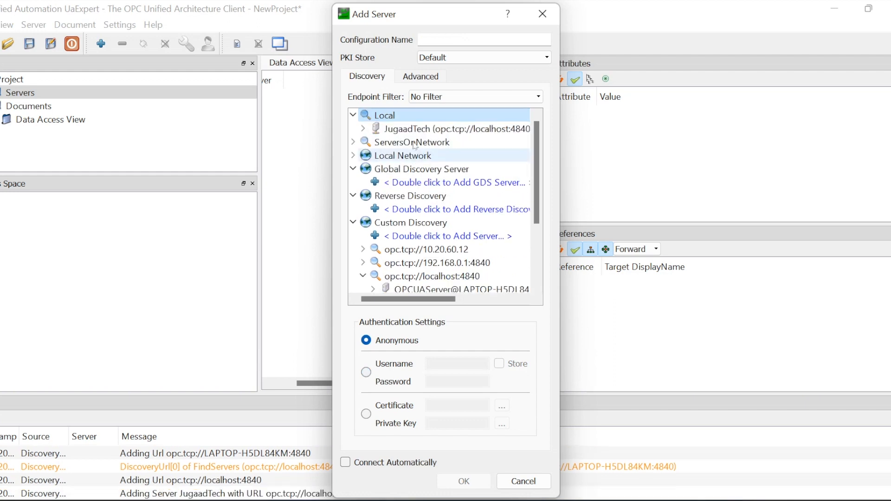
{"action": "left_click", "coordinate": [365, 129]}
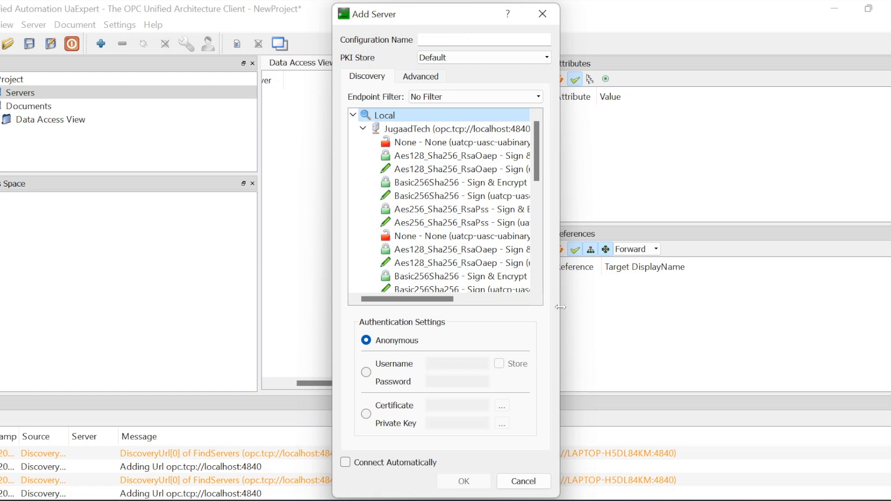
Add JugaadTech with the Aes128_Sha256_RsaOaep Sign & Encrypt endpoint, overwriting the existing configuration
{"action": "left_click_drag", "start_coordinate": [561, 307], "coordinate": [645, 307]}
{"action": "scroll", "coordinate": [511, 220], "scroll_direction": "down", "scroll_amount": 6}
{"action": "scroll", "coordinate": [511, 219], "scroll_direction": "up", "scroll_amount": 3}
{"action": "scroll", "coordinate": [511, 219], "scroll_direction": "up", "scroll_amount": 3}
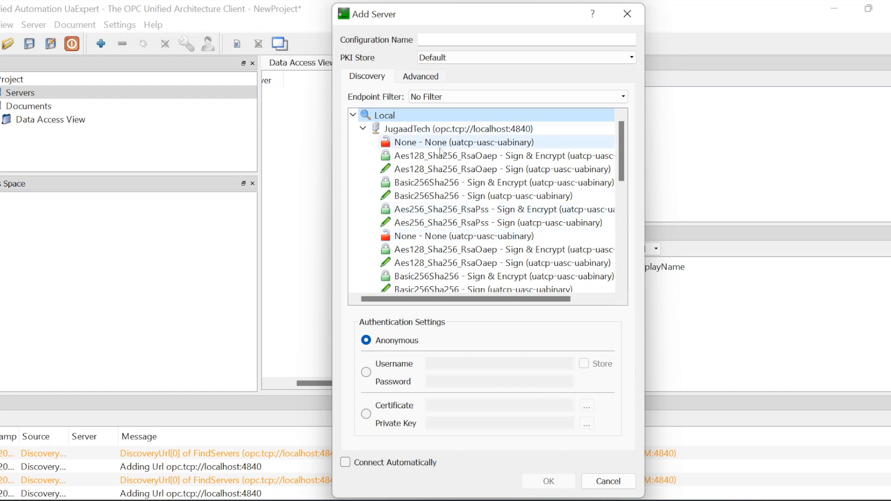
{"action": "scroll", "coordinate": [465, 227], "scroll_direction": "down", "scroll_amount": 5}
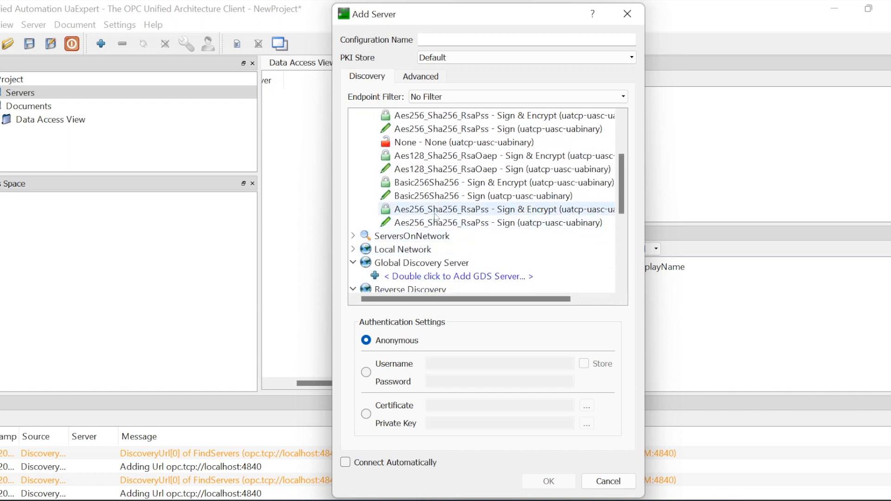
{"action": "scroll", "coordinate": [437, 185], "scroll_direction": "up", "scroll_amount": 2}
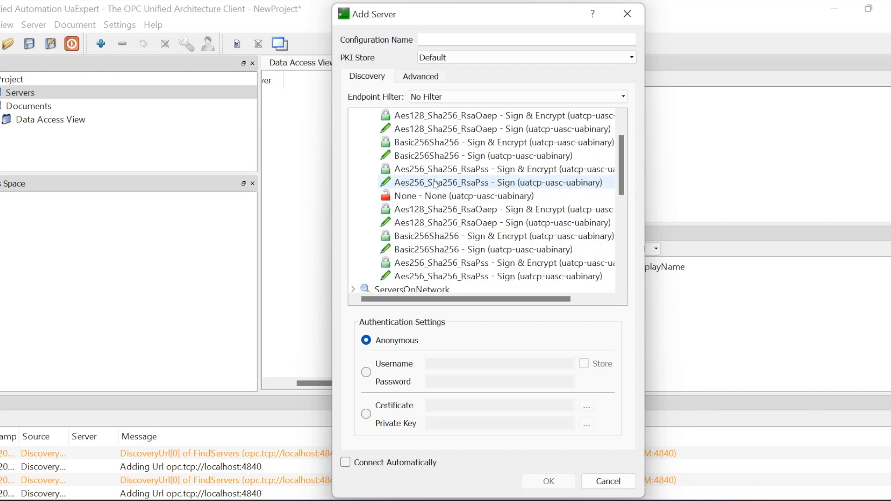
{"action": "scroll", "coordinate": [437, 185], "scroll_direction": "up", "scroll_amount": 1}
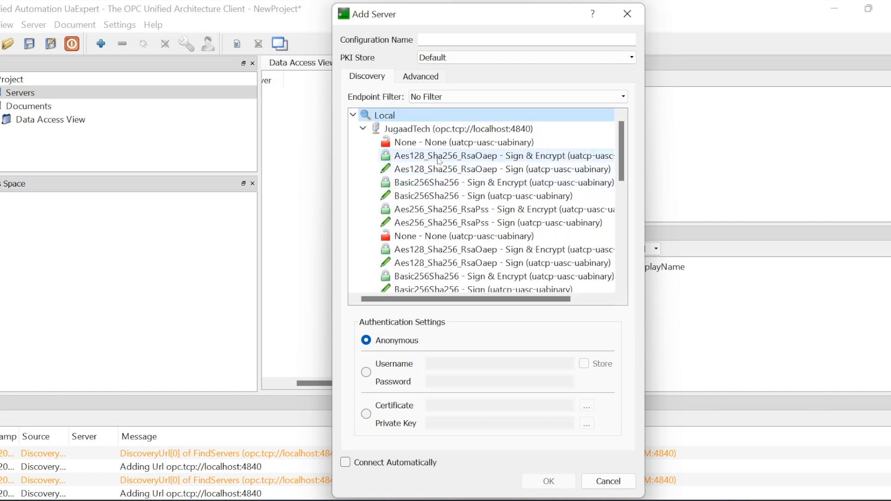
{"action": "left_click", "coordinate": [440, 160]}
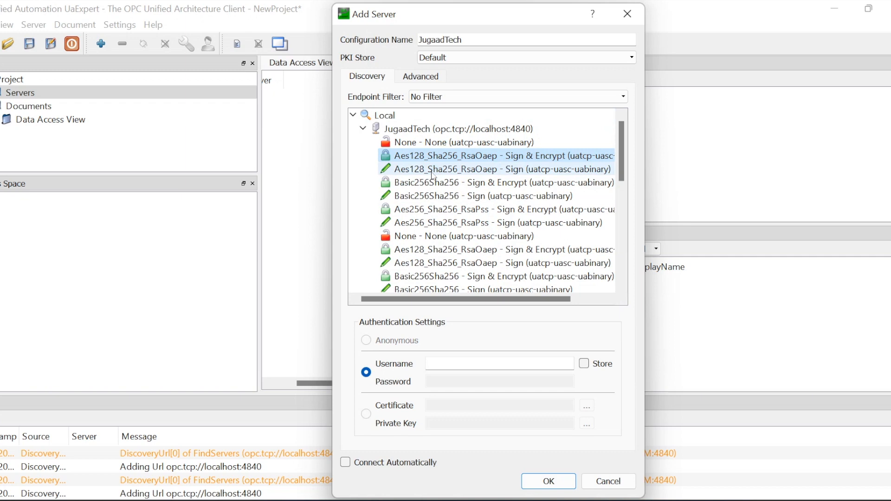
{"action": "double_click", "coordinate": [456, 158]}
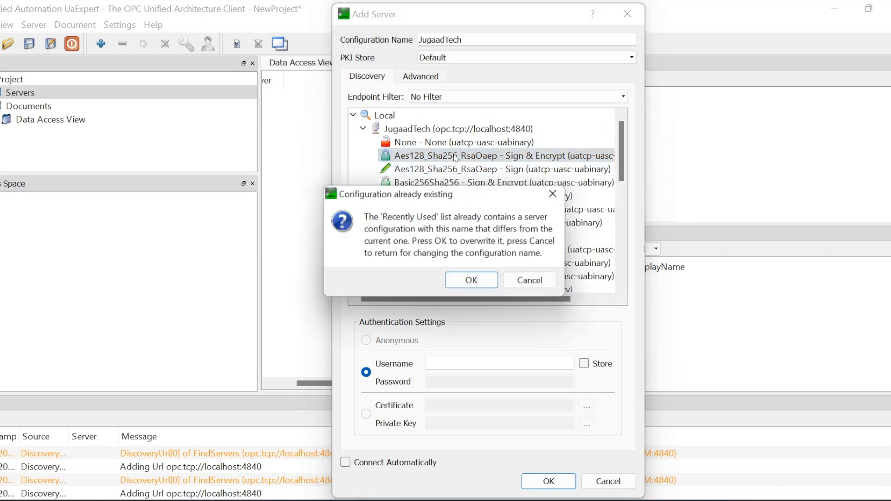
{"action": "left_click", "coordinate": [468, 284]}
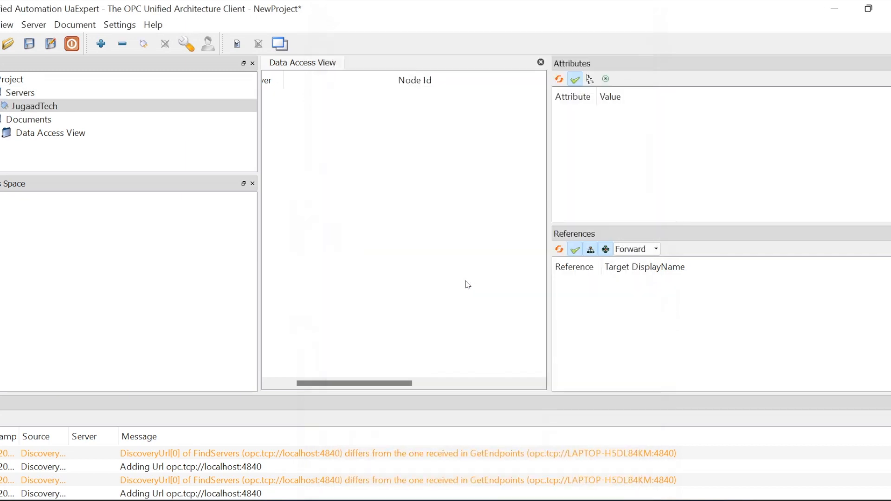
Connect to JugaadTech with the username and password, trusting the server certificate and continuing
{"action": "left_click", "coordinate": [146, 52]}
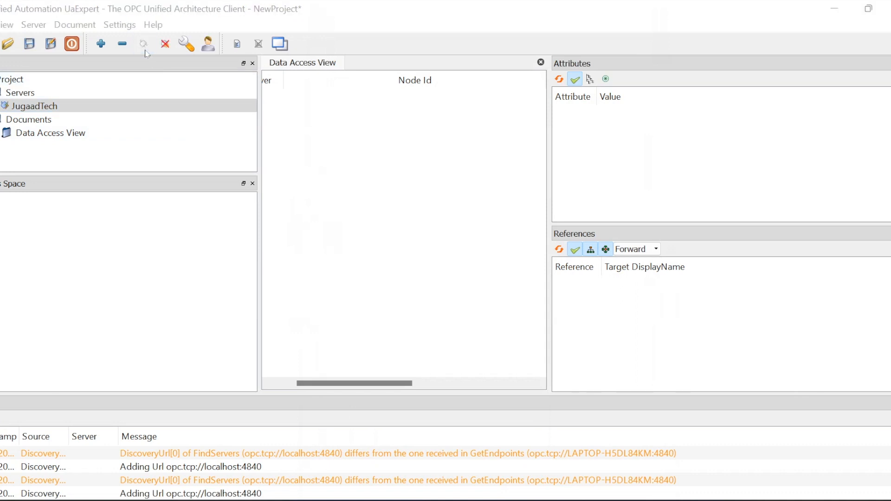
{"action": "left_click", "coordinate": [425, 245]}
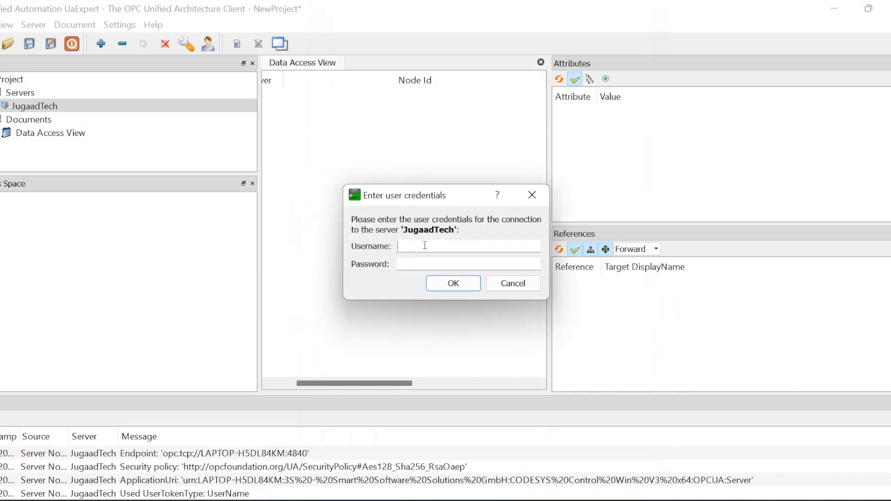
{"action": "type", "text": "admin"}
{"action": "key", "text": "Tab"}
{"action": "type", "text": "••••"}
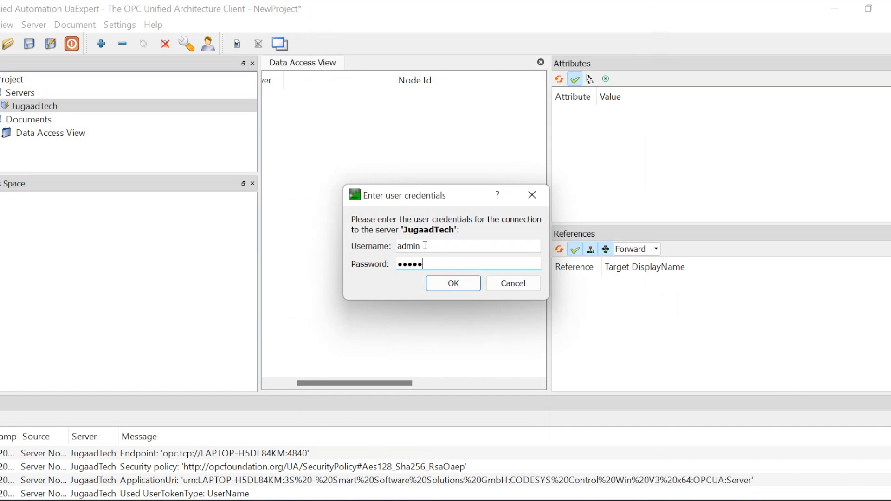
{"action": "key", "text": "Return"}
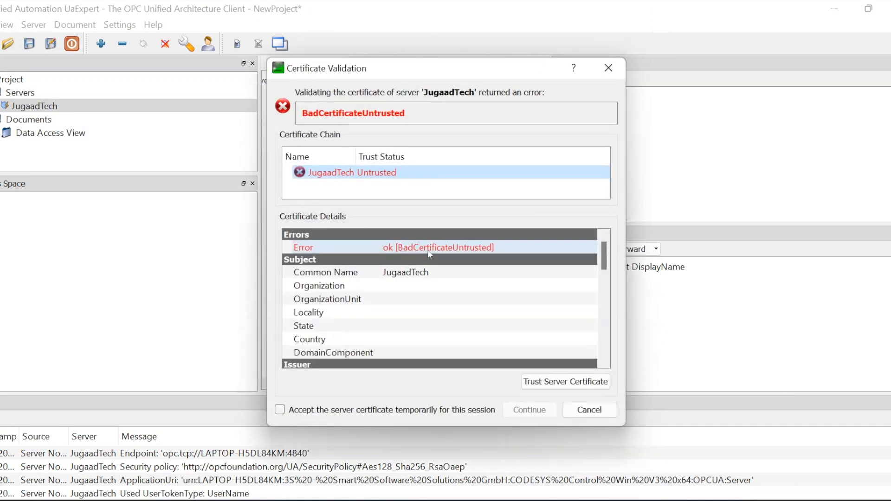
{"action": "left_click", "coordinate": [541, 387]}
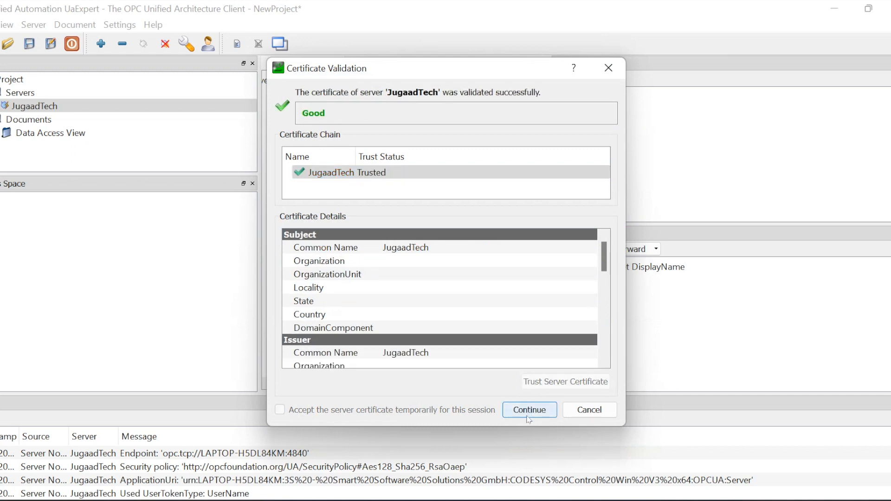
{"action": "left_click", "coordinate": [531, 411]}
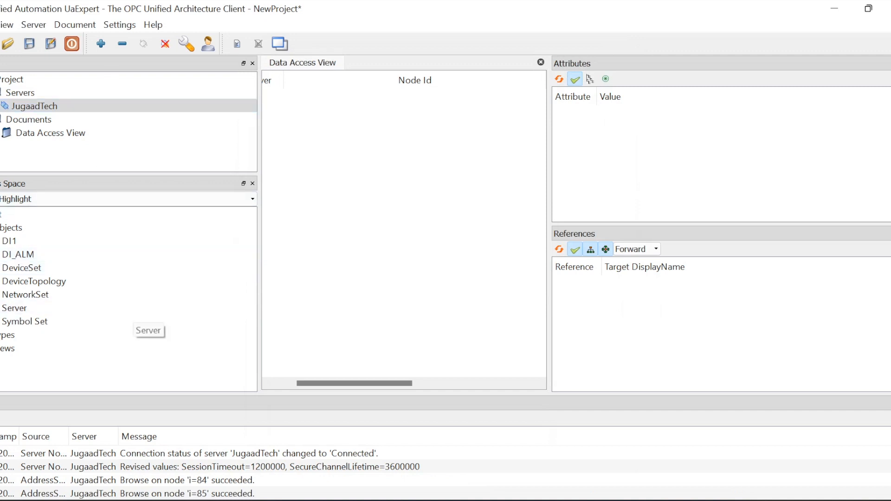
Expand DeviceSet > JUGAADTECH > Resources > Demo > GlobalVars > GVL and drag GV_IN2 into Data Access View
{"action": "double_click", "coordinate": [130, 270]}
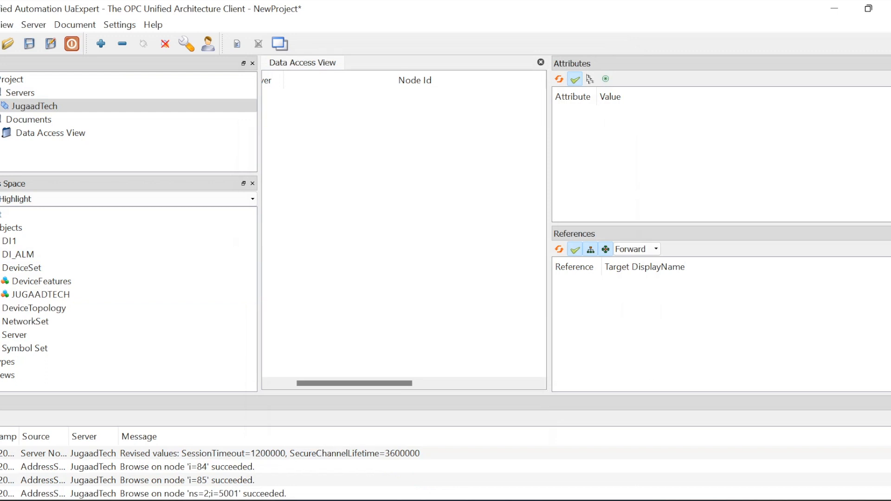
{"action": "left_click", "coordinate": [1, 295]}
{"action": "left_click", "coordinate": [4, 308]}
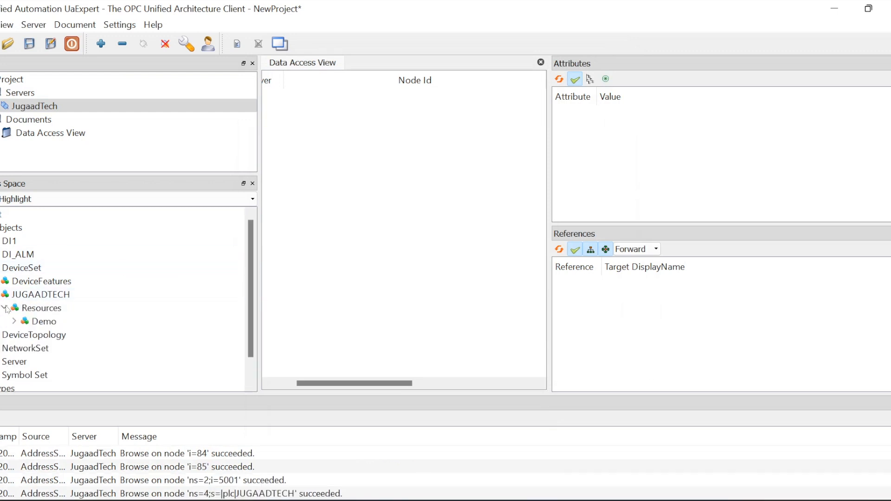
{"action": "left_click", "coordinate": [14, 320]}
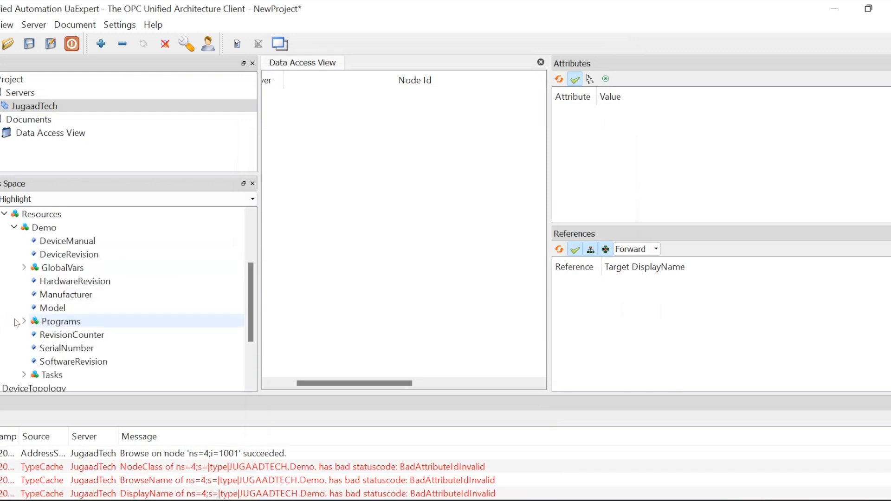
{"action": "left_click", "coordinate": [24, 268]}
{"action": "left_click", "coordinate": [34, 280]}
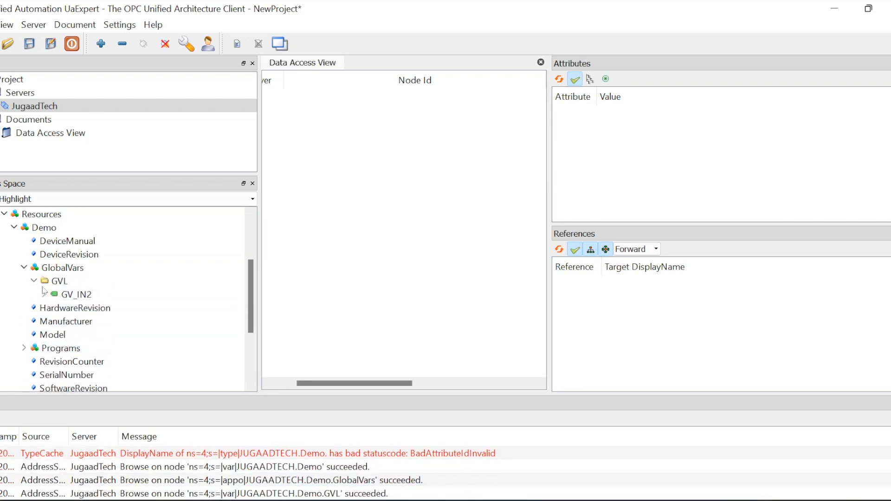
{"action": "left_click", "coordinate": [69, 294]}
{"action": "left_click_drag", "start_coordinate": [70, 294], "coordinate": [370, 175]}
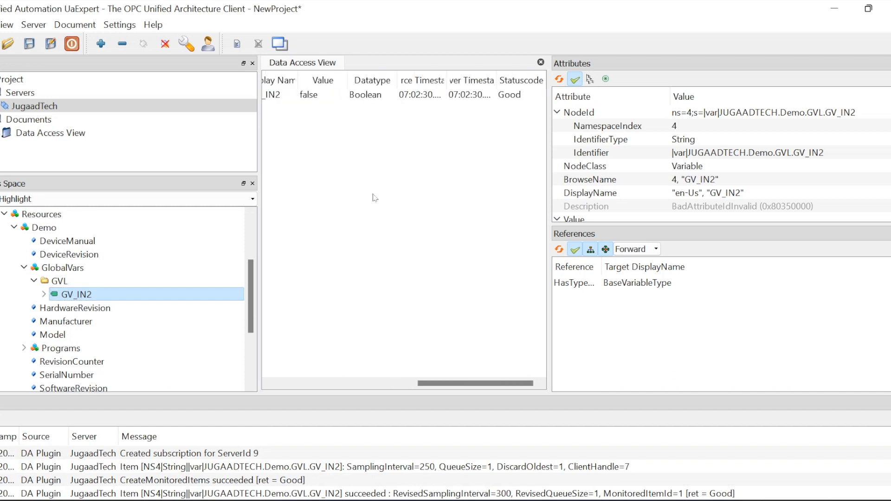
Edit GV_IN2's Value in the Data Access View and write it to the server
{"action": "left_click", "coordinate": [311, 96]}
{"action": "left_click", "coordinate": [312, 96]}
{"action": "left_click", "coordinate": [303, 95]}
{"action": "key", "text": "Return"}
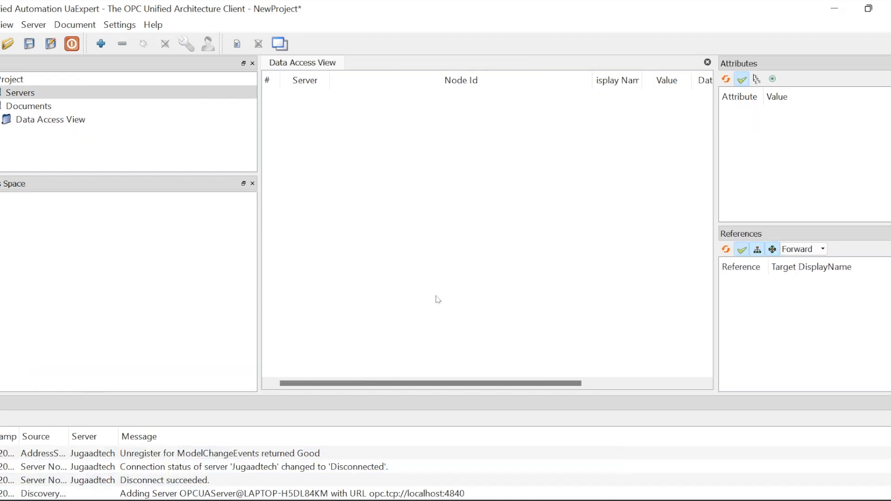
Browse the local OPCUAServer@LAPTOP-H5DL84KM endpoints in the new-server dialog, then return to CODESYS
{"action": "left_click", "coordinate": [102, 44]}
{"action": "left_click", "coordinate": [412, 127]}
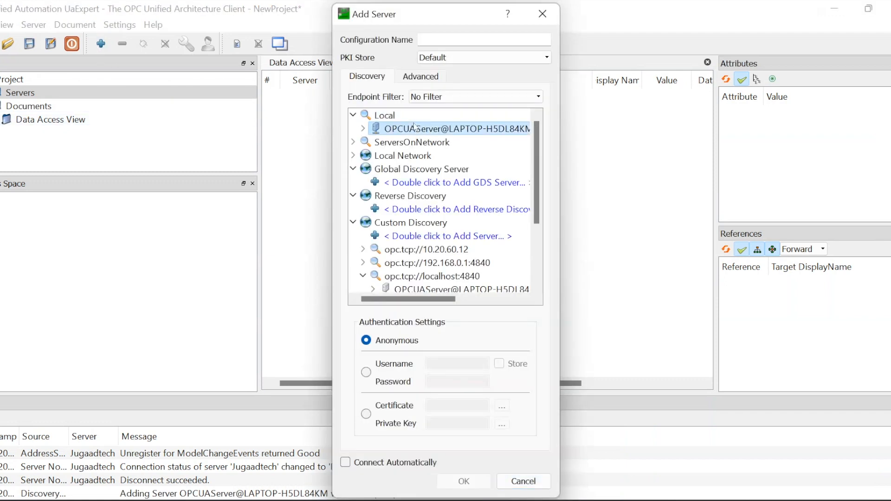
{"action": "left_click", "coordinate": [364, 130]}
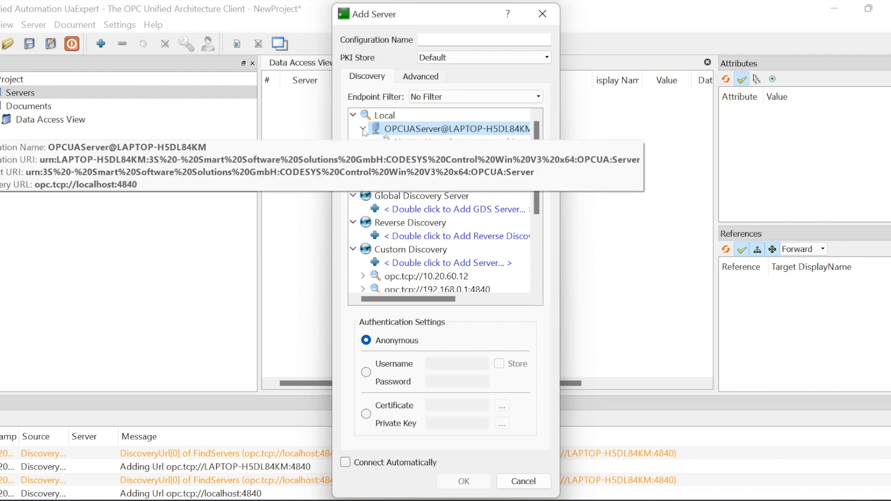
{"action": "left_click", "coordinate": [364, 130]}
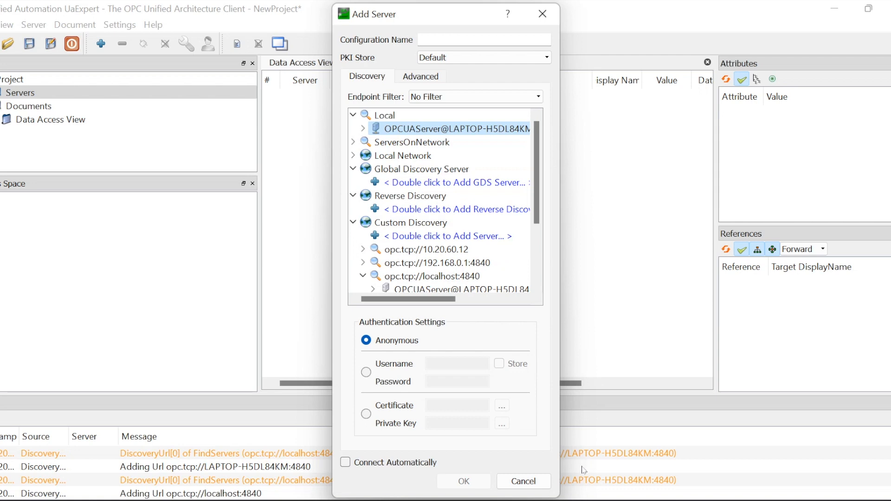
{"action": "mouse_move", "coordinate": [551, 500]}
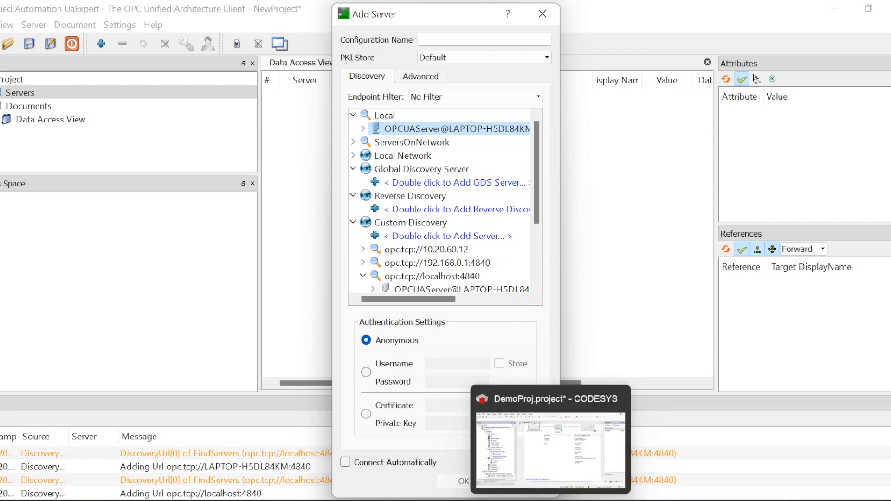
{"action": "left_click", "coordinate": [551, 445]}
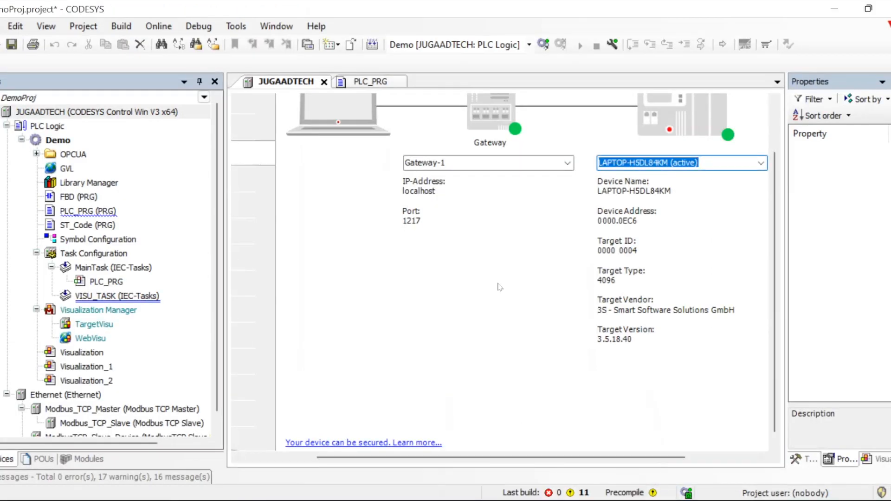
In device Security Settings, set the CmpOPCUAServer ApplicationName to JugaadTech and save
{"action": "scroll", "coordinate": [500, 288], "scroll_direction": "up", "scroll_amount": 2}
{"action": "left_click", "coordinate": [424, 108]}
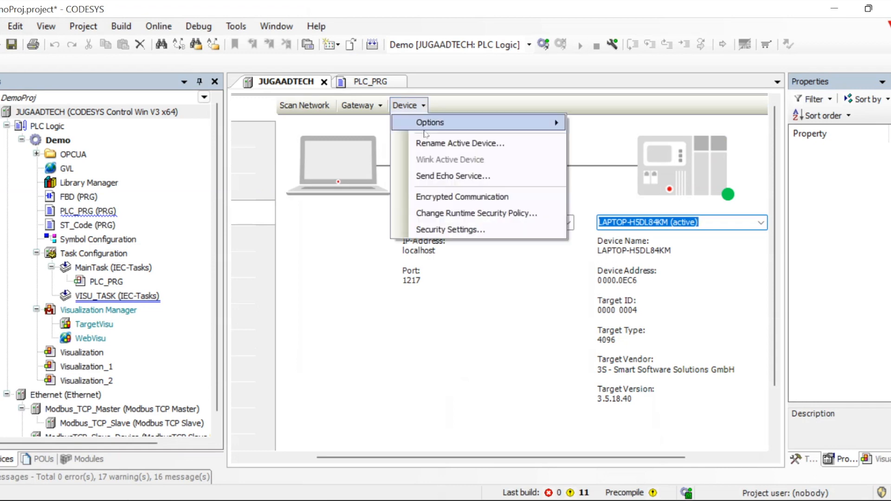
{"action": "left_click", "coordinate": [440, 229]}
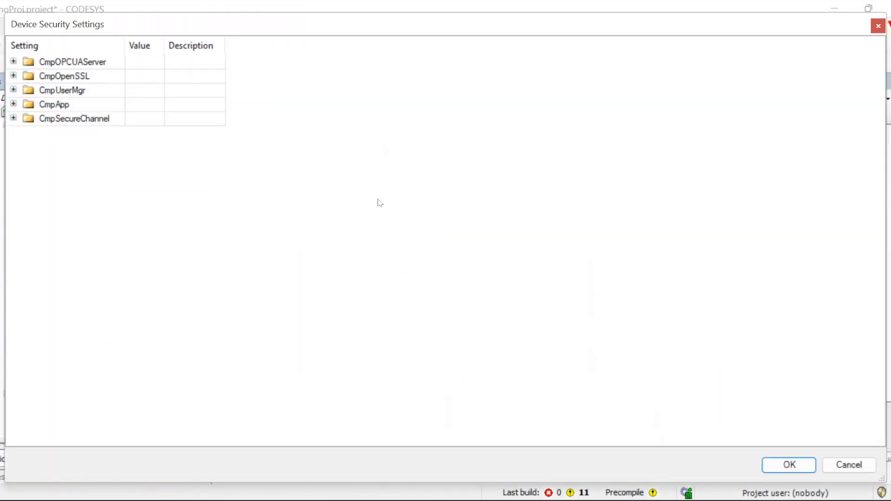
{"action": "left_click", "coordinate": [14, 62]}
{"action": "left_click", "coordinate": [49, 148]}
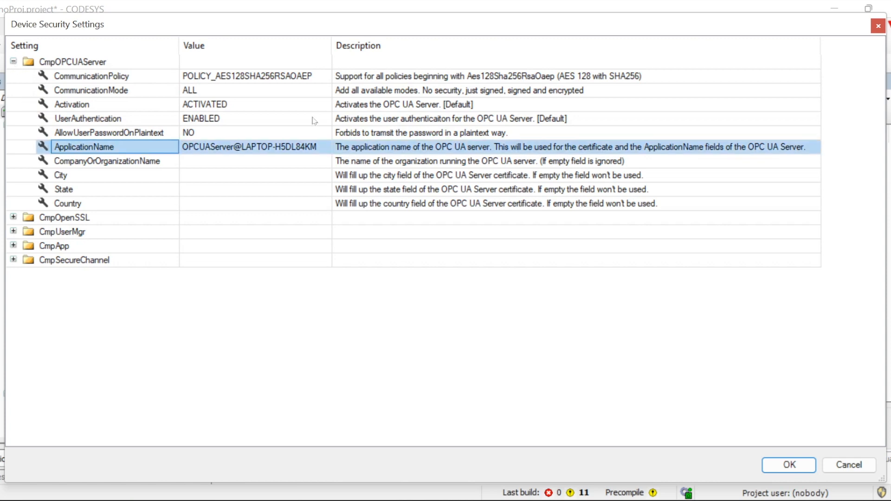
{"action": "left_click", "coordinate": [324, 146]}
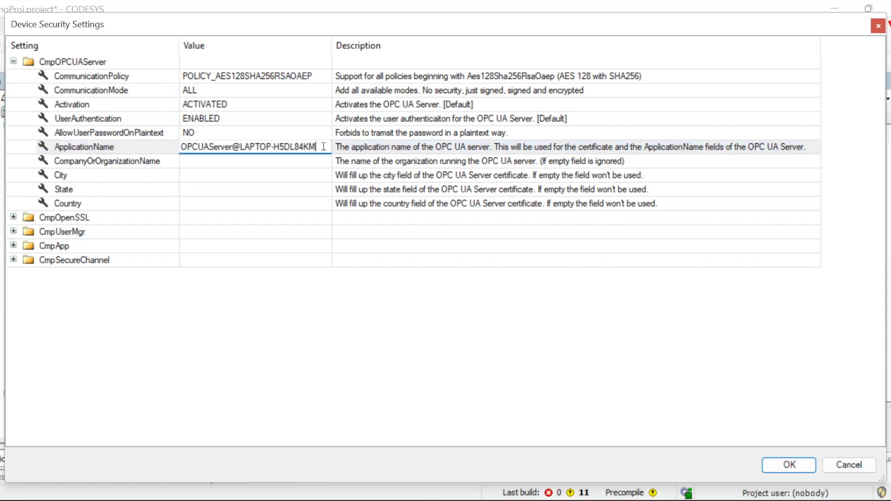
{"action": "left_click_drag", "start_coordinate": [323, 147], "coordinate": [169, 96]}
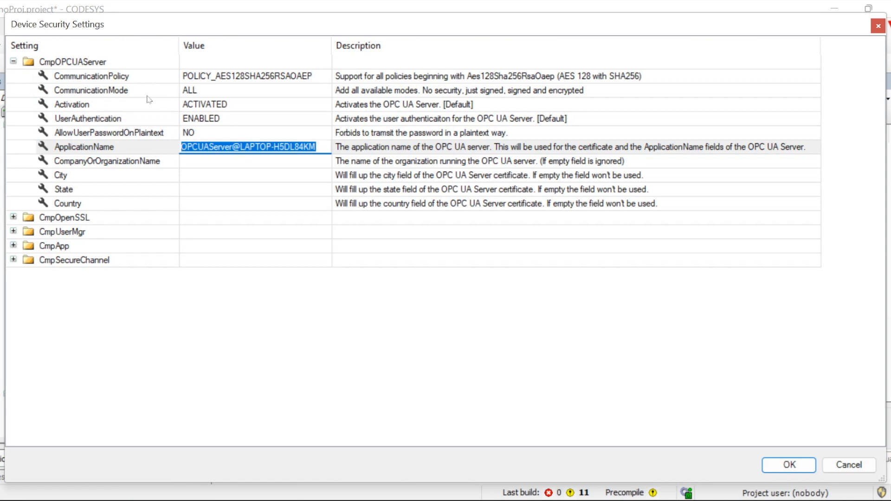
{"action": "type", "text": "JUgaa"}
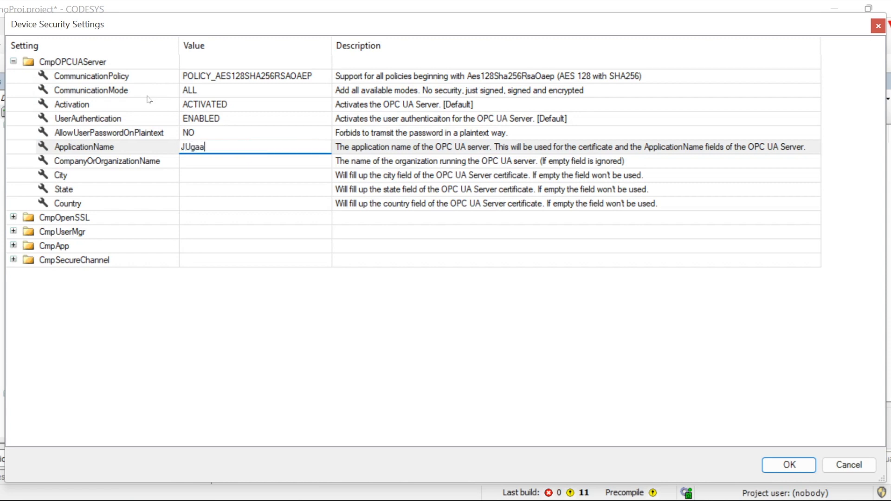
{"action": "type", "text": "dTech"}
{"action": "key", "text": "Left"}
{"action": "key", "text": "Left"}
{"action": "key", "text": "Left"}
{"action": "key", "text": "Left"}
{"action": "key", "text": "Left"}
{"action": "key", "text": "Left"}
{"action": "key", "text": "BackSpace"}
{"action": "type", "text": "u"}
{"action": "left_click", "coordinate": [789, 464]}
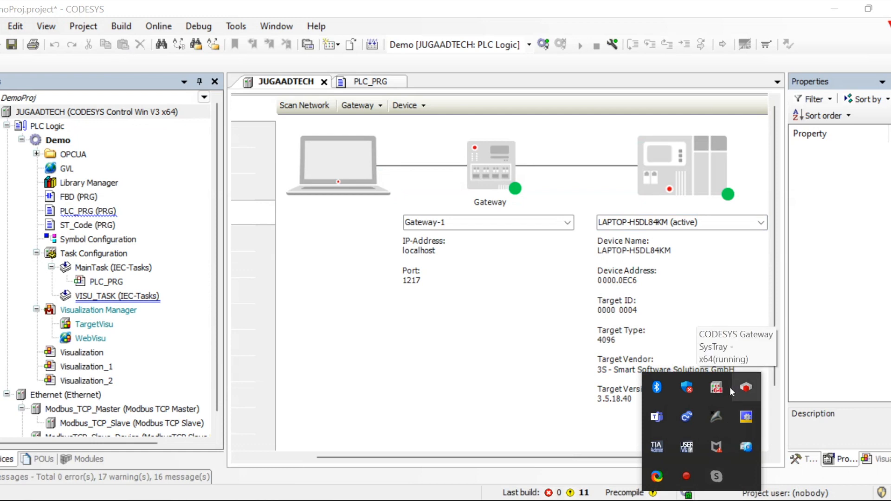
Stop and restart the PLC runtime from the tray icon, accepting the security warning
{"action": "right_click", "coordinate": [720, 391]}
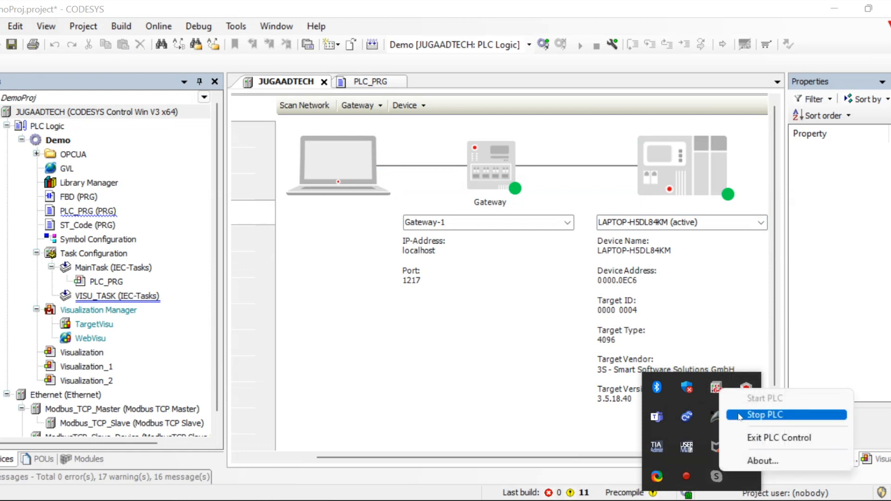
{"action": "left_click", "coordinate": [748, 414]}
{"action": "right_click", "coordinate": [717, 392]}
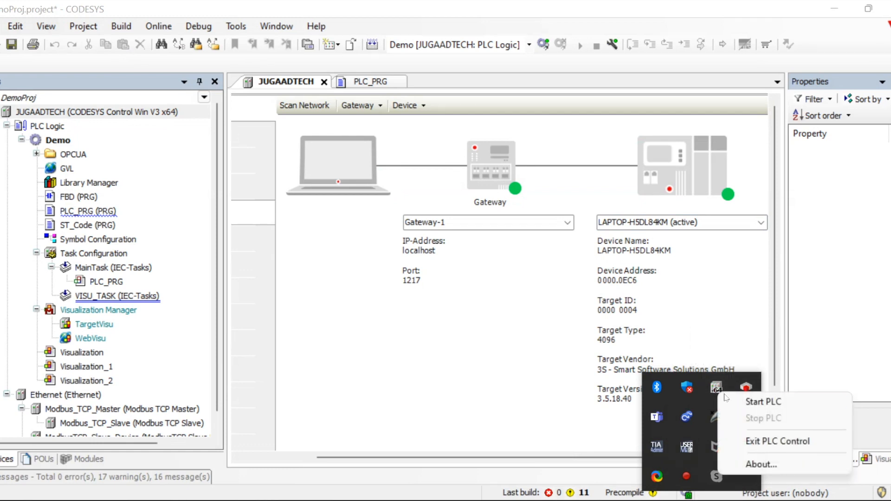
{"action": "left_click", "coordinate": [733, 401]}
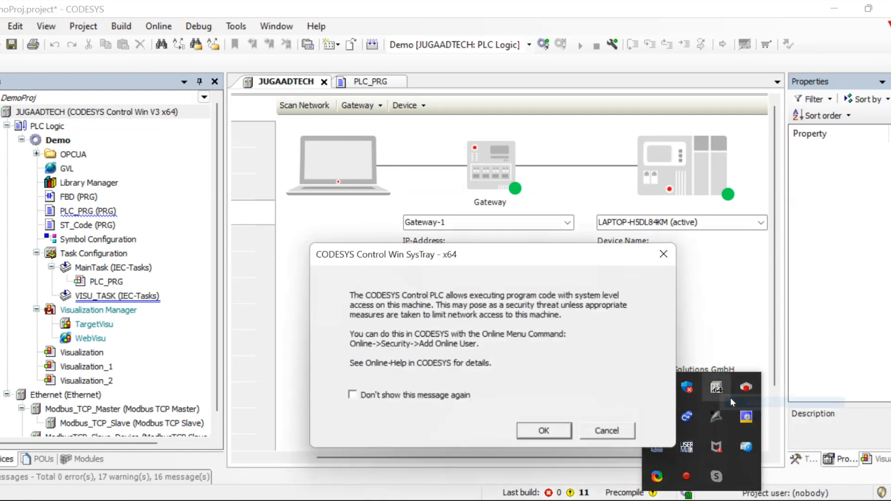
{"action": "left_click", "coordinate": [549, 431]}
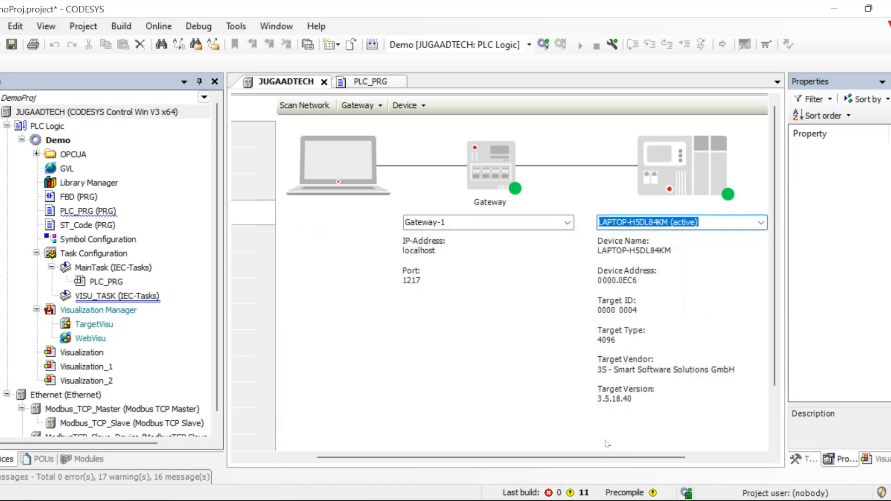
In UaExpert, rediscover local servers and connect to JugaadTech through its second endpoint
{"action": "left_click", "coordinate": [518, 499]}
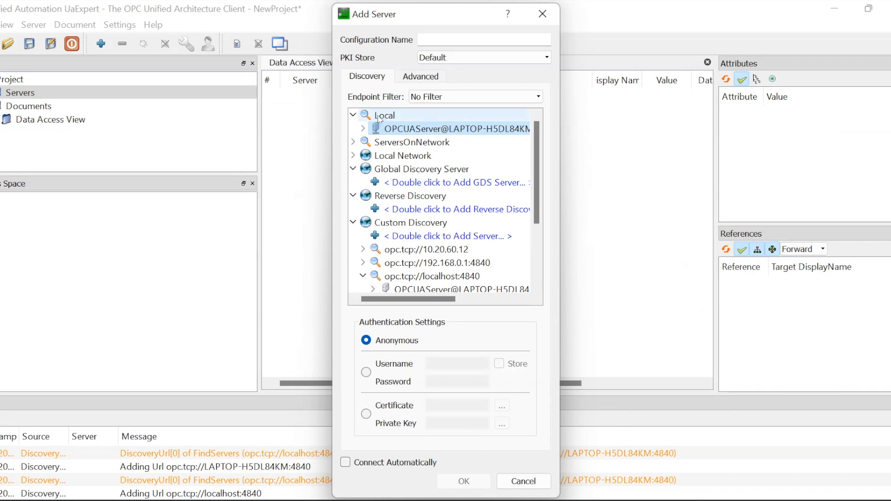
{"action": "left_click", "coordinate": [380, 119]}
{"action": "right_click", "coordinate": [380, 120]}
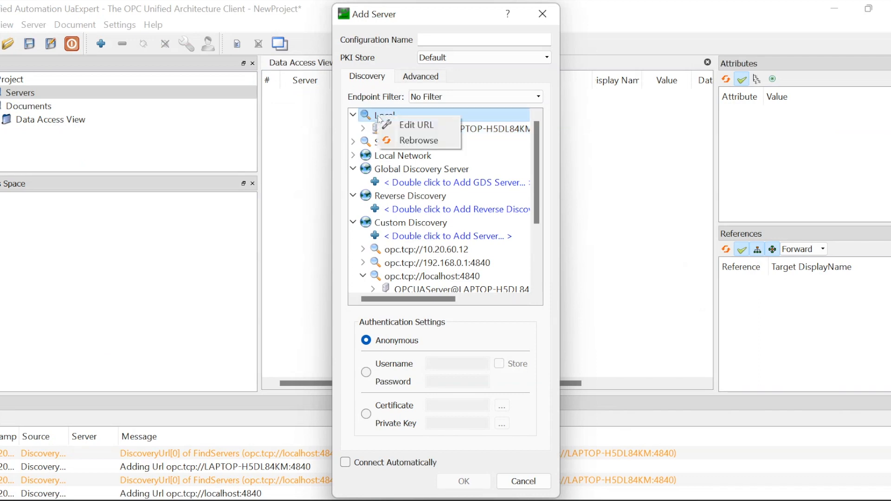
{"action": "left_click", "coordinate": [408, 141]}
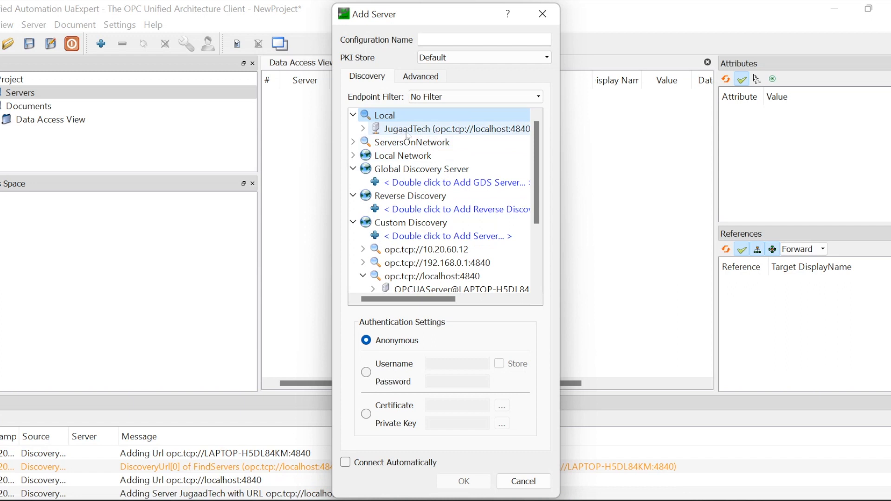
{"action": "left_click", "coordinate": [365, 129]}
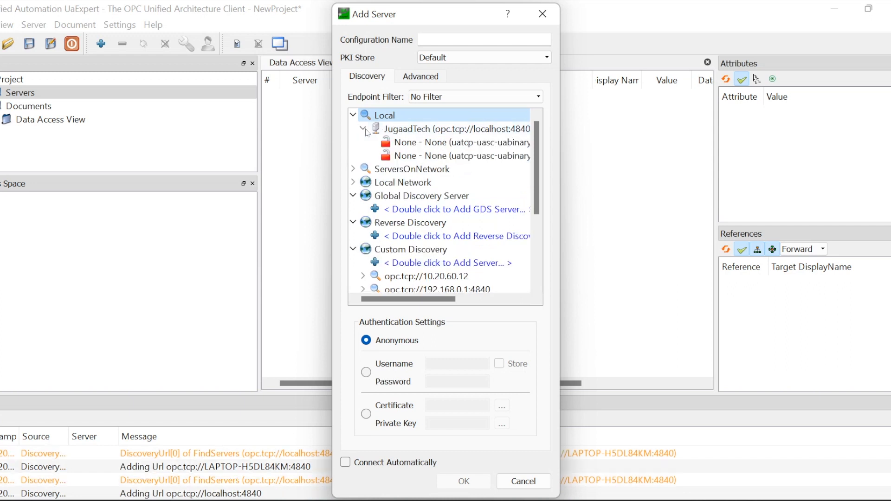
{"action": "double_click", "coordinate": [401, 156]}
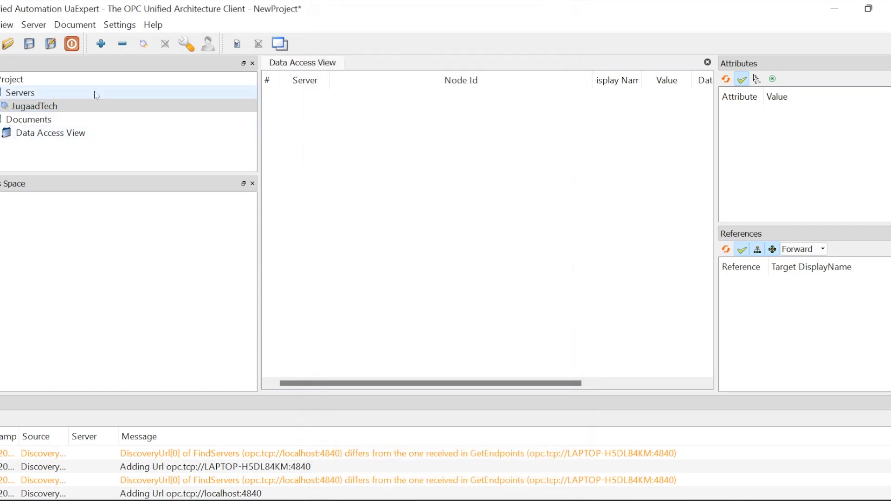
{"action": "left_click", "coordinate": [145, 43]}
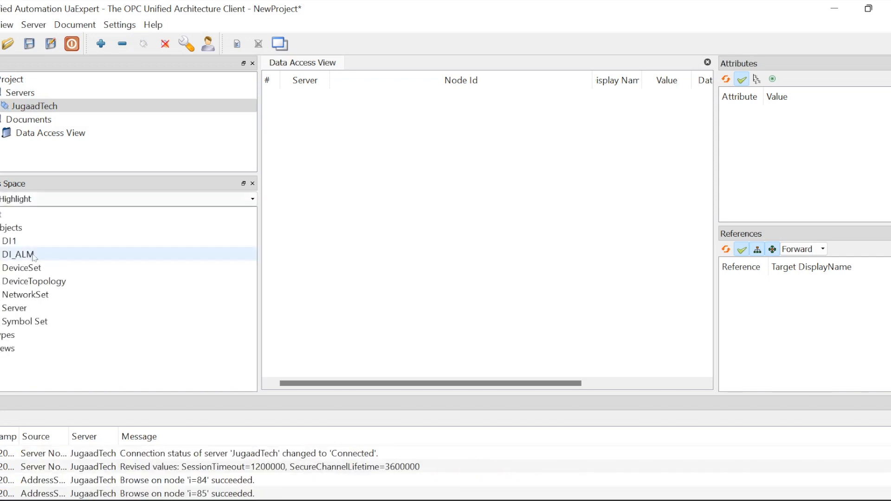
Inspect the CODESYS Control Win V3 x64 node under DeviceSet, then switch to CODESYSControl.cfg in Notepad++
{"action": "left_click", "coordinate": [1, 268]}
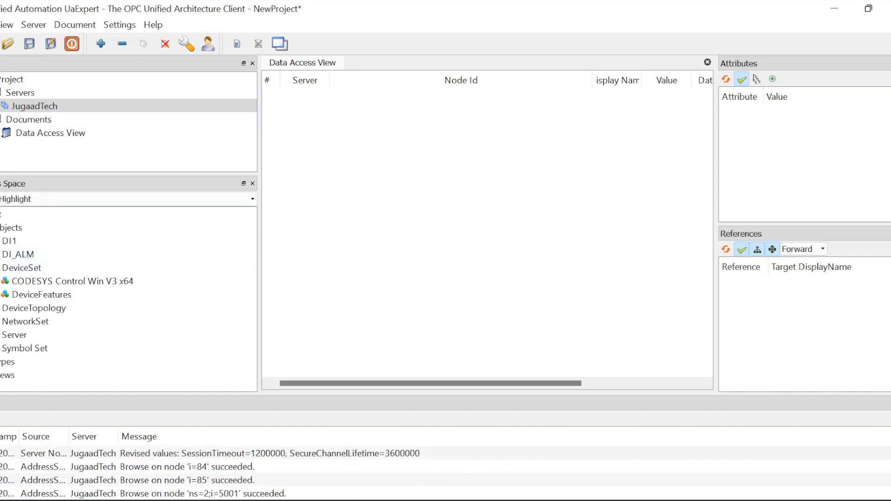
{"action": "left_click", "coordinate": [18, 281]}
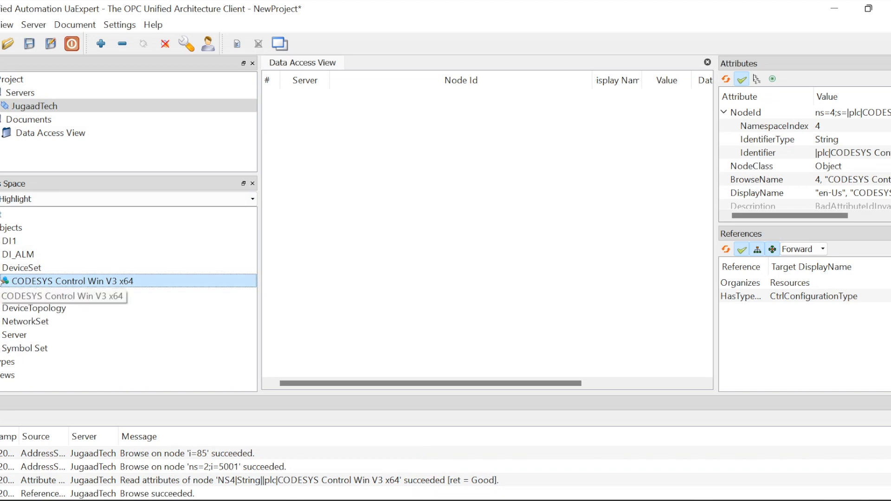
{"action": "left_click", "coordinate": [1, 281]}
{"action": "left_click", "coordinate": [1, 282]}
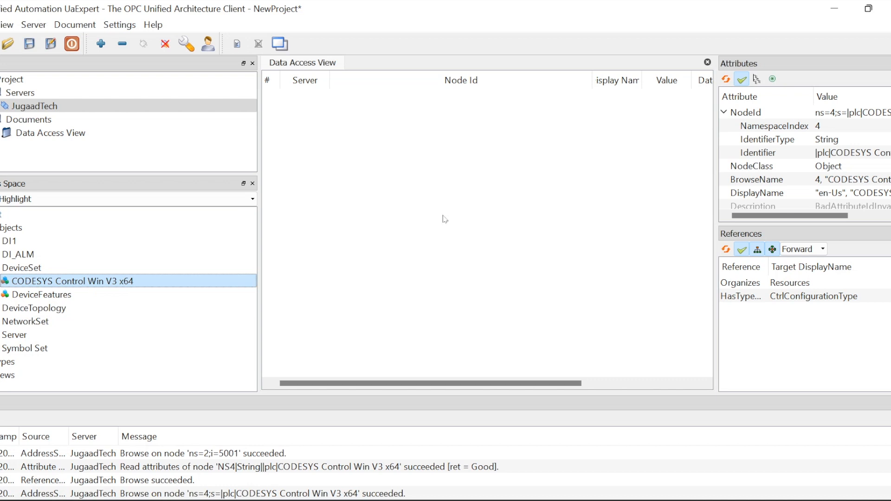
{"action": "left_click", "coordinate": [451, 244]}
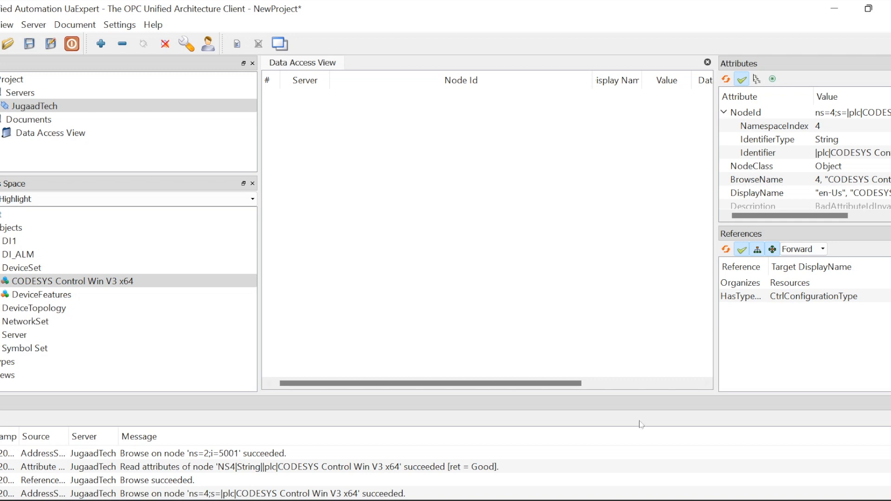
{"action": "key", "text": "alt+Tab"}
{"action": "left_click", "coordinate": [406, 353]}
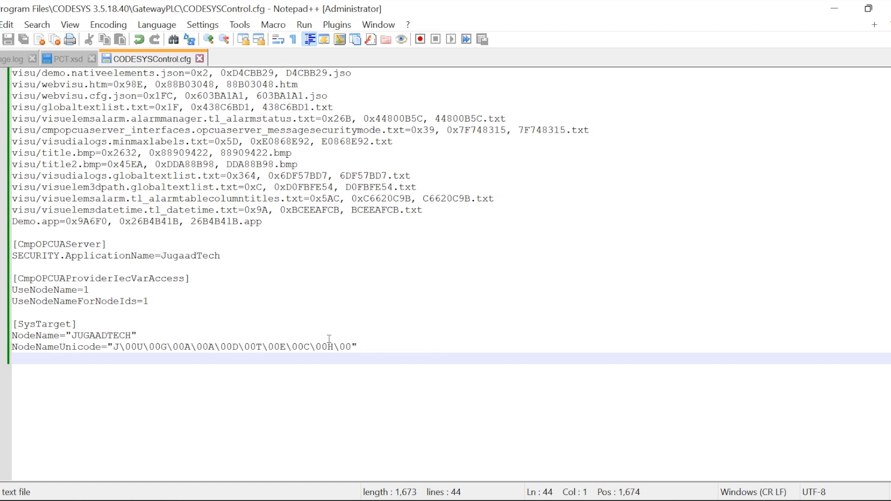
Review the NodeNameUnicode, NodeName JUGAADTECH and UseNodeNameForNodeIds=1 lines in CODESYSControl.cfg
{"action": "left_click", "coordinate": [366, 346]}
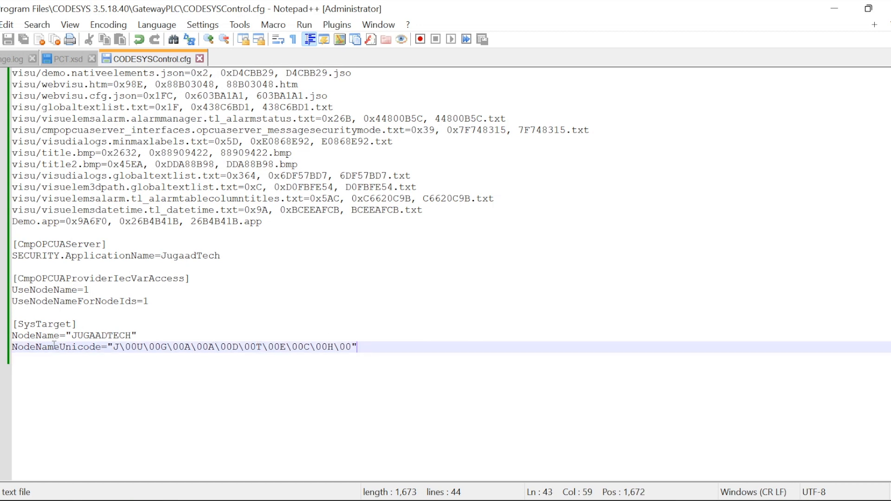
{"action": "left_click", "coordinate": [448, 334]}
{"action": "left_click", "coordinate": [522, 304]}
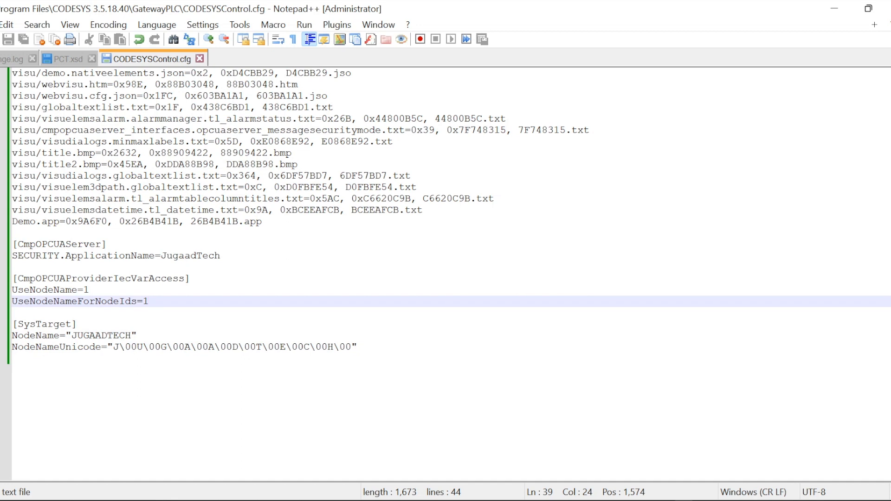
Stop and restart CODESYS Control PLC from the system tray, acknowledging the security warning
{"action": "left_click", "coordinate": [684, 500]}
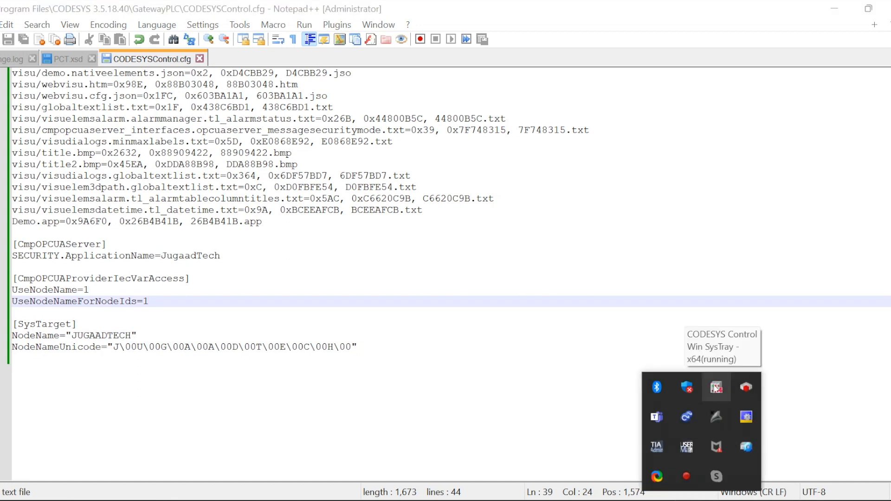
{"action": "right_click", "coordinate": [716, 388]}
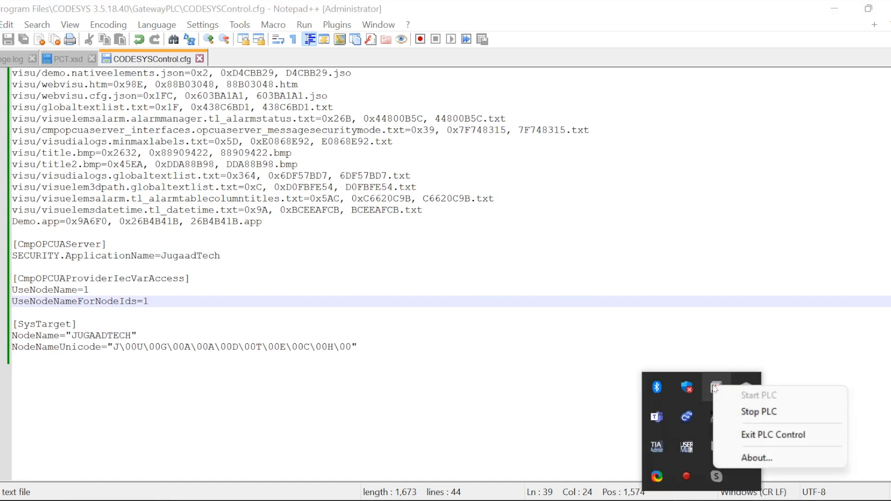
{"action": "left_click", "coordinate": [738, 412]}
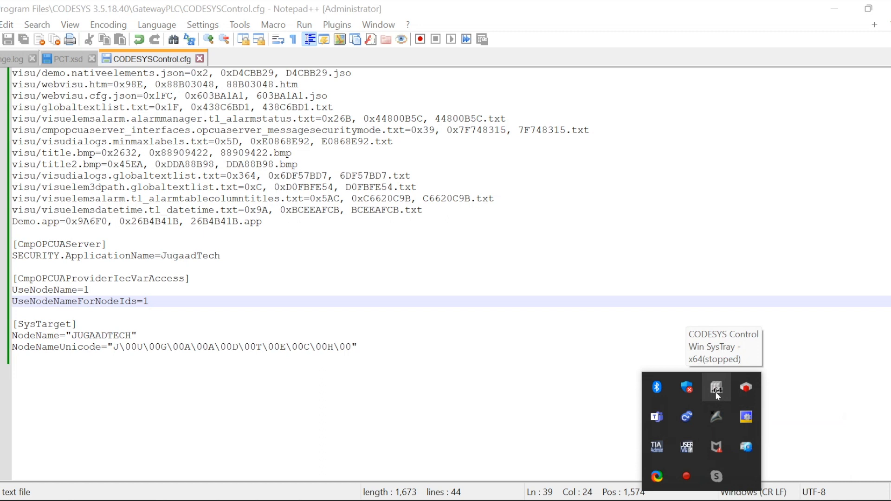
{"action": "right_click", "coordinate": [716, 393]}
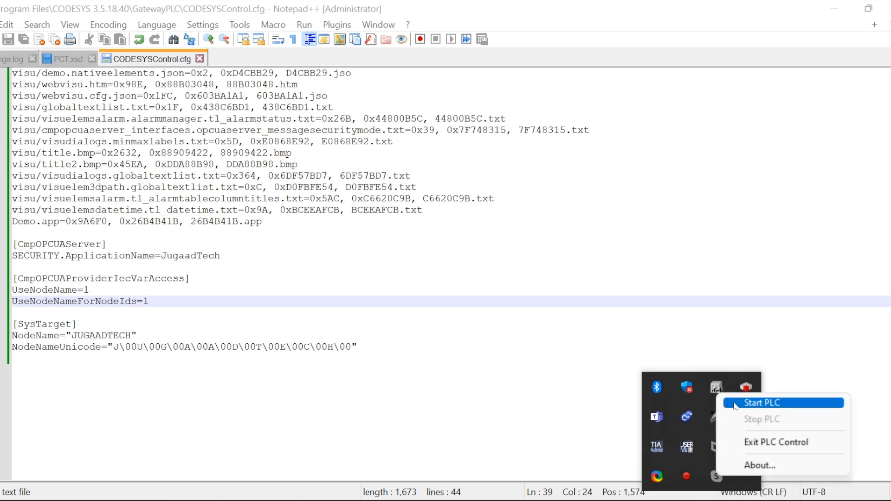
{"action": "left_click", "coordinate": [736, 405]}
{"action": "left_click", "coordinate": [541, 430]}
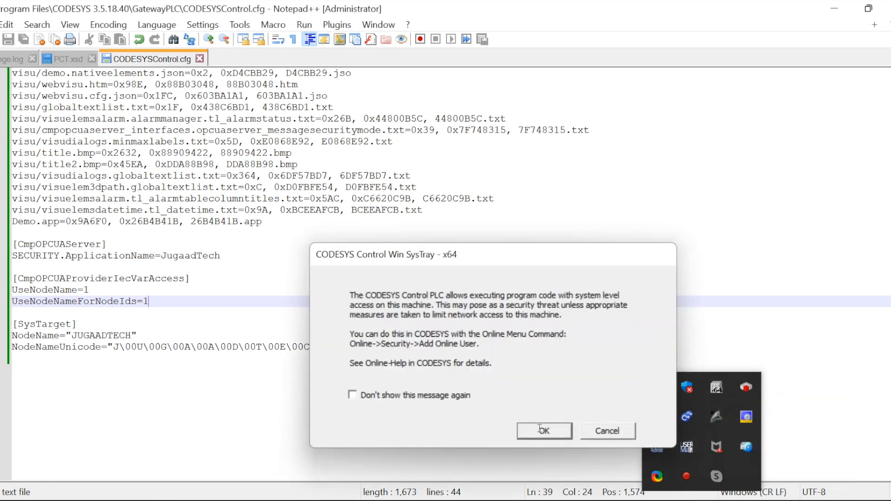
{"action": "left_click", "coordinate": [565, 358]}
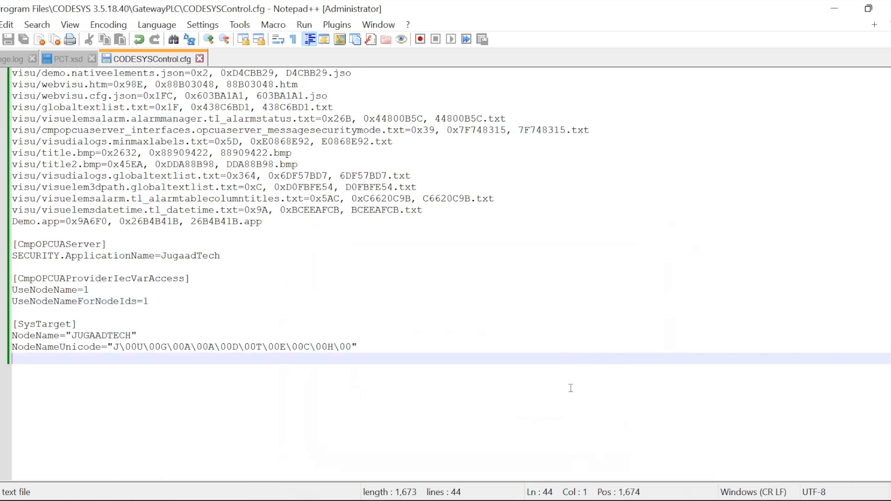
{"action": "mouse_move", "coordinate": [534, 499]}
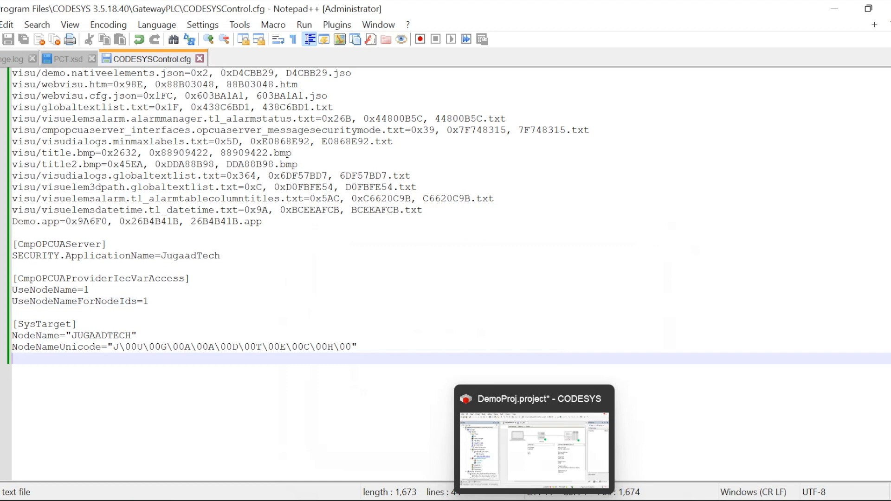
{"action": "left_click", "coordinate": [504, 500]}
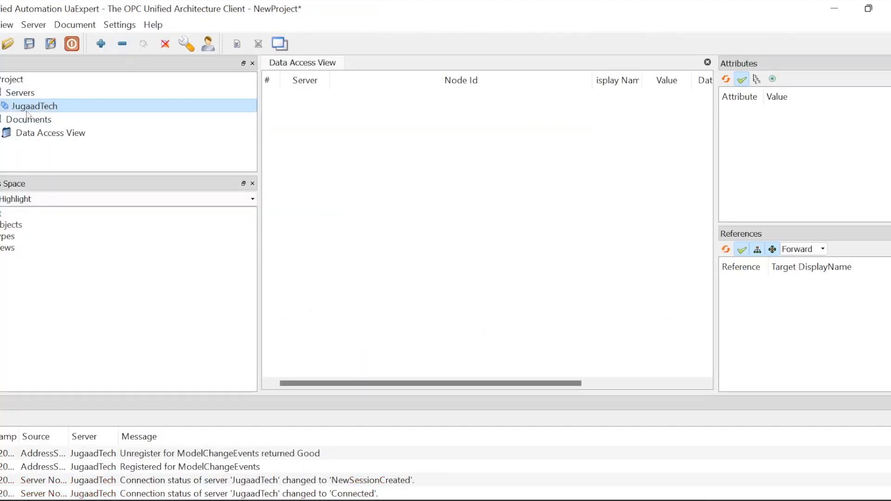
Expand Objects > DeviceSet and view the renamed JUGAADTECH device's attributes in widened panels
{"action": "left_click", "coordinate": [34, 226]}
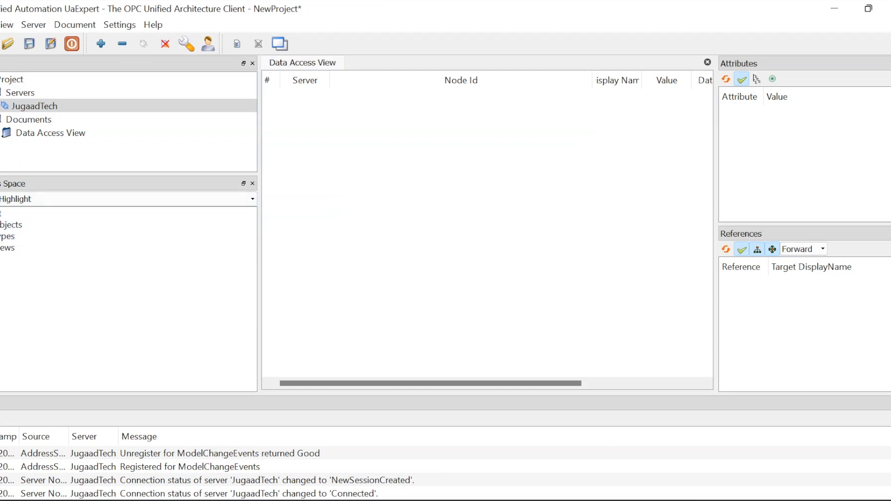
{"action": "left_click", "coordinate": [1, 226]}
{"action": "left_click", "coordinate": [1, 268]}
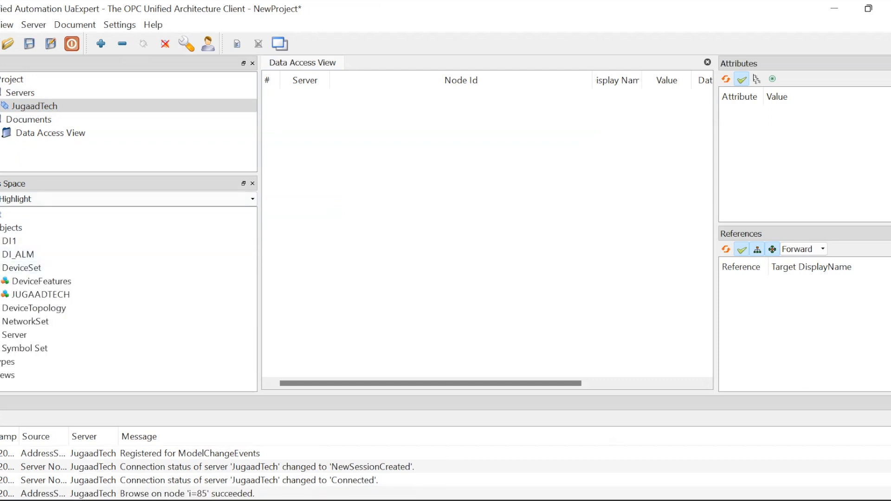
{"action": "left_click", "coordinate": [30, 296]}
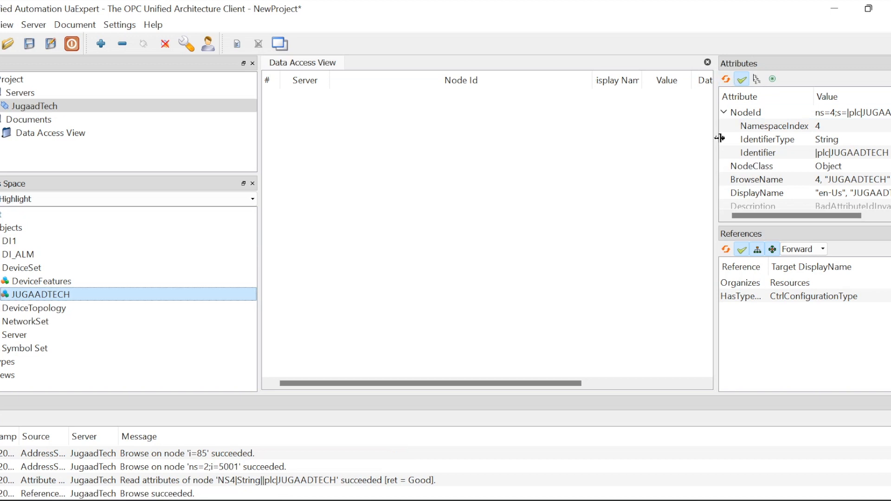
{"action": "left_click_drag", "start_coordinate": [720, 138], "coordinate": [550, 121]}
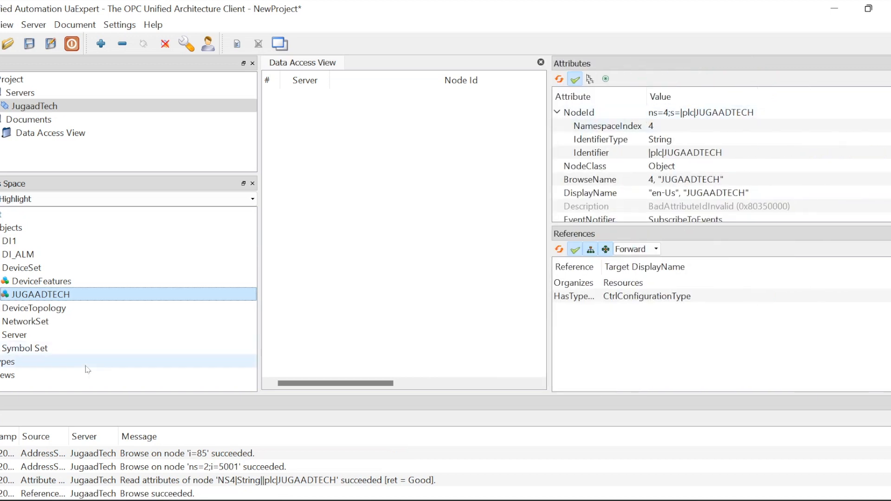
Expand JUGAADTECH > Resources > Demo > GlobalVars > GVL and drag GV_IN2 into the Data Access View
{"action": "left_click", "coordinate": [2, 297]}
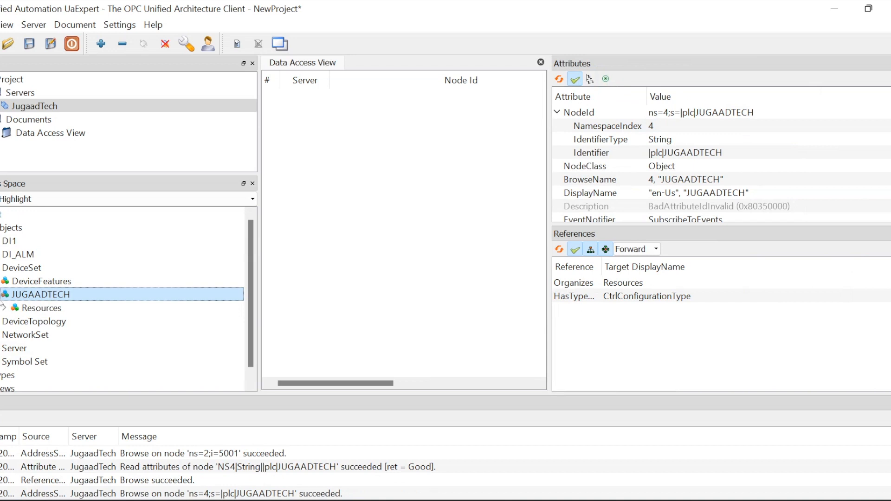
{"action": "left_click", "coordinate": [5, 308]}
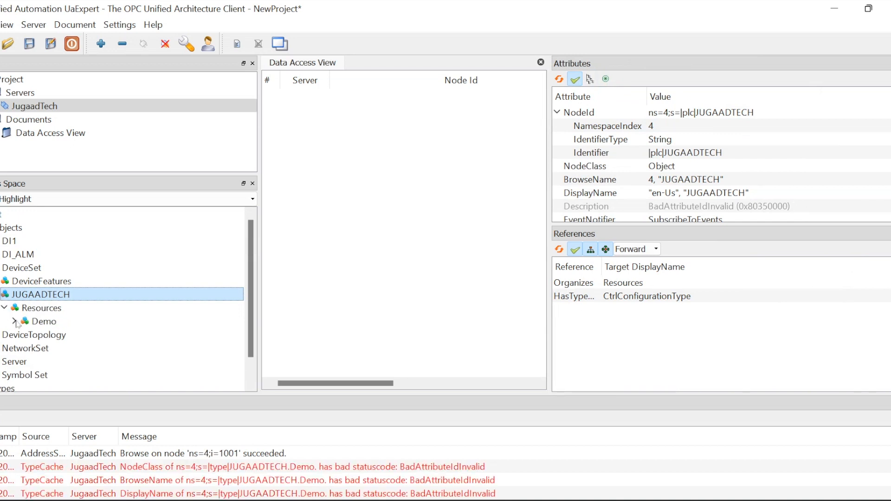
{"action": "left_click", "coordinate": [14, 321]}
{"action": "left_click", "coordinate": [24, 268]}
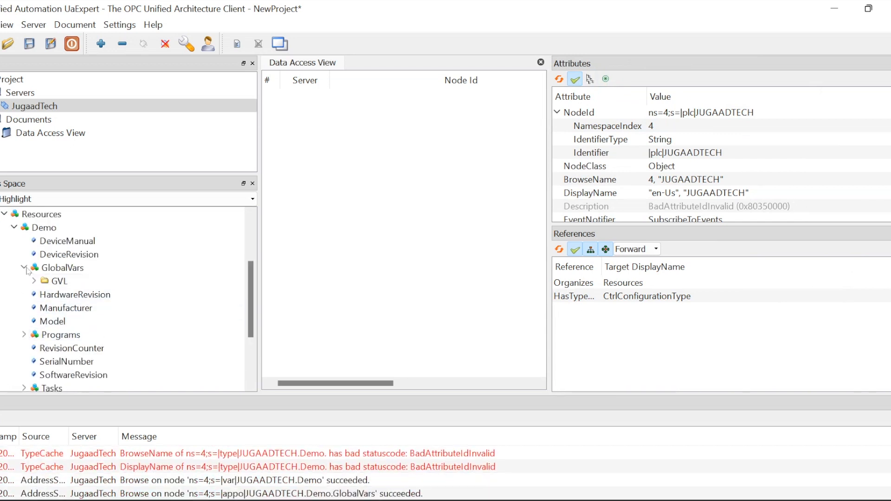
{"action": "left_click", "coordinate": [34, 280]}
{"action": "left_click", "coordinate": [56, 295]}
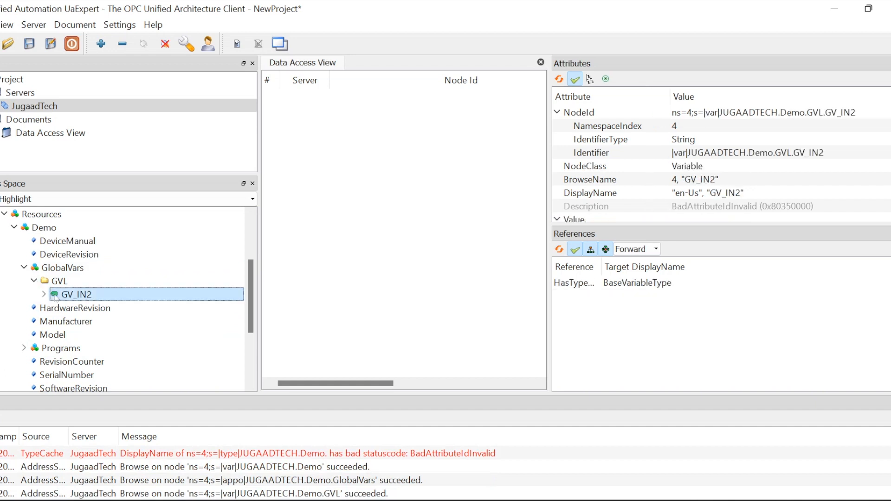
{"action": "left_click_drag", "start_coordinate": [56, 297], "coordinate": [285, 188]}
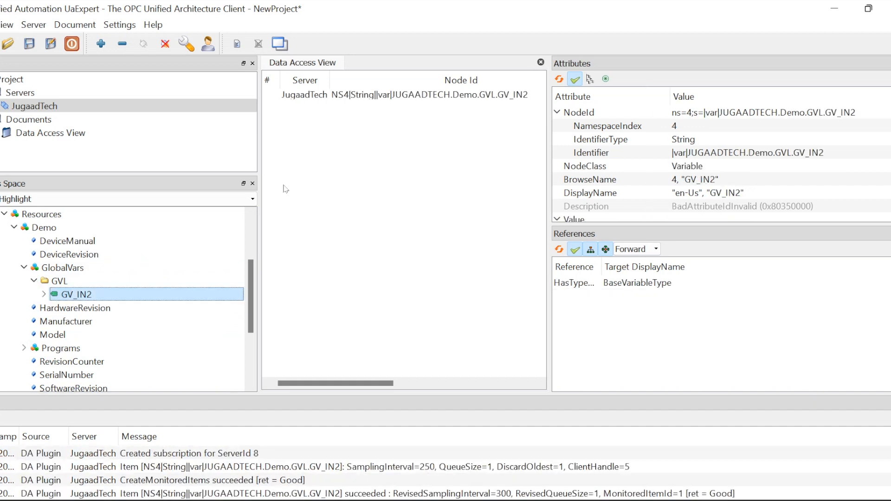
Check the monitored GV_IN2 entry and confirm the JUGAADTECH device name in the tree
{"action": "left_click", "coordinate": [362, 100]}
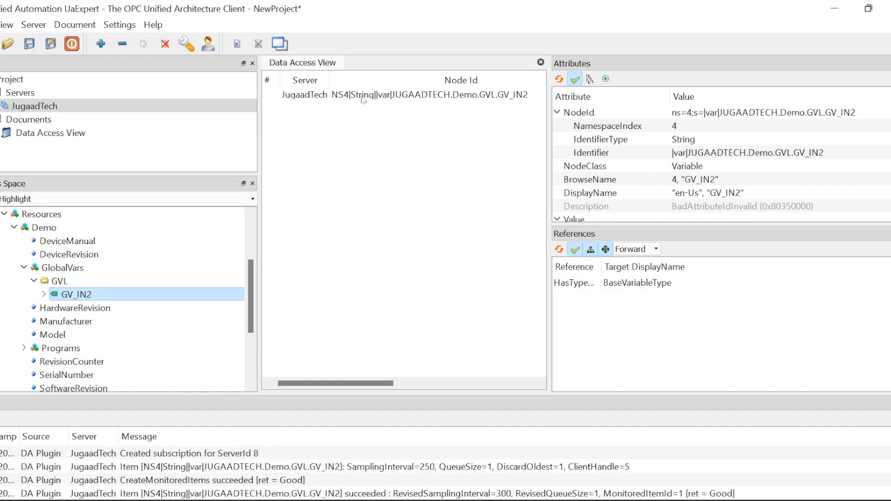
{"action": "left_click", "coordinate": [364, 100]}
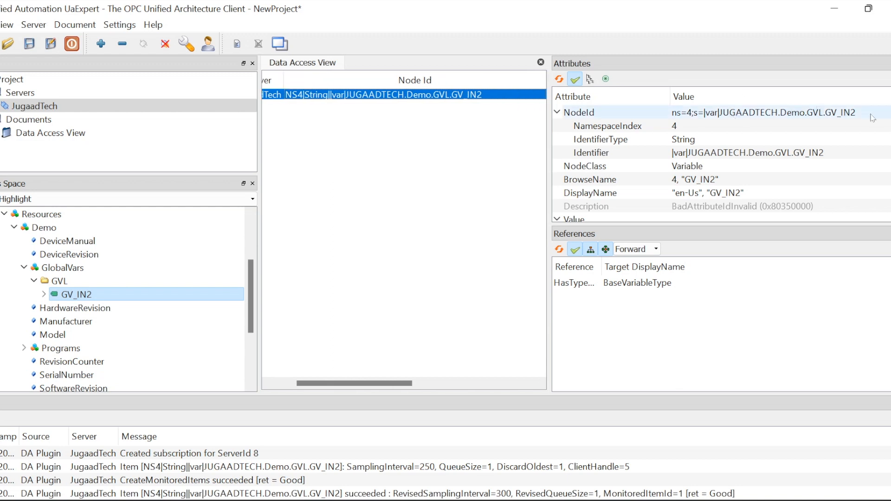
{"action": "left_click", "coordinate": [371, 179]}
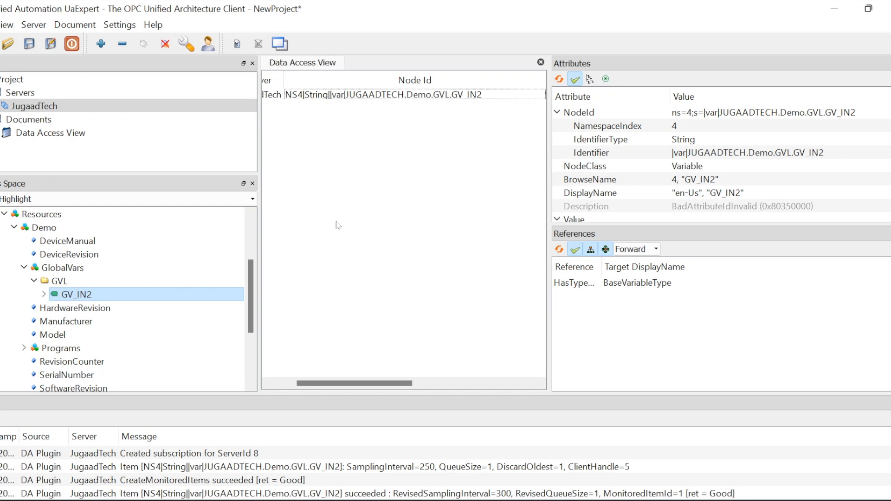
{"action": "scroll", "coordinate": [106, 288], "scroll_direction": "up", "scroll_amount": 3}
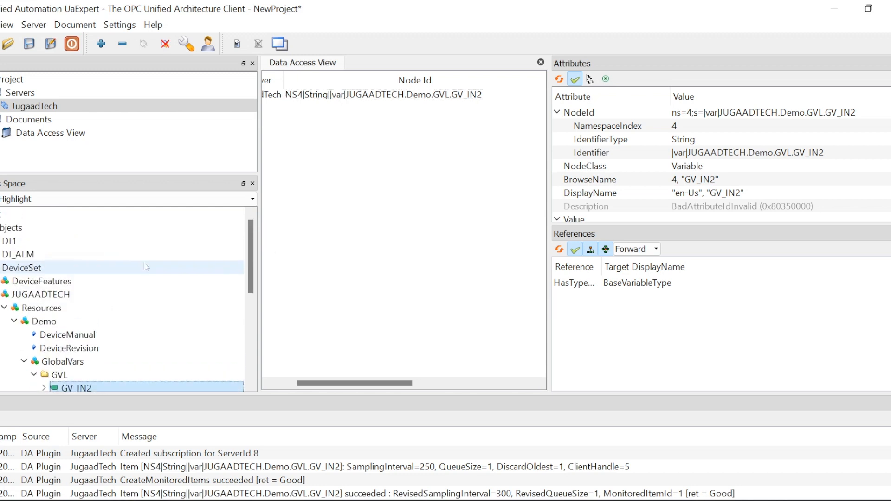
{"action": "left_click", "coordinate": [106, 295]}
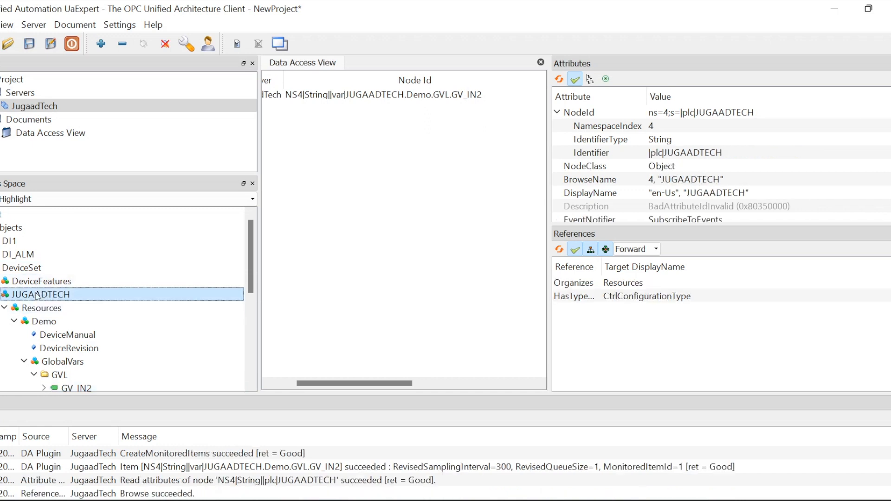
{"action": "left_click", "coordinate": [354, 241]}
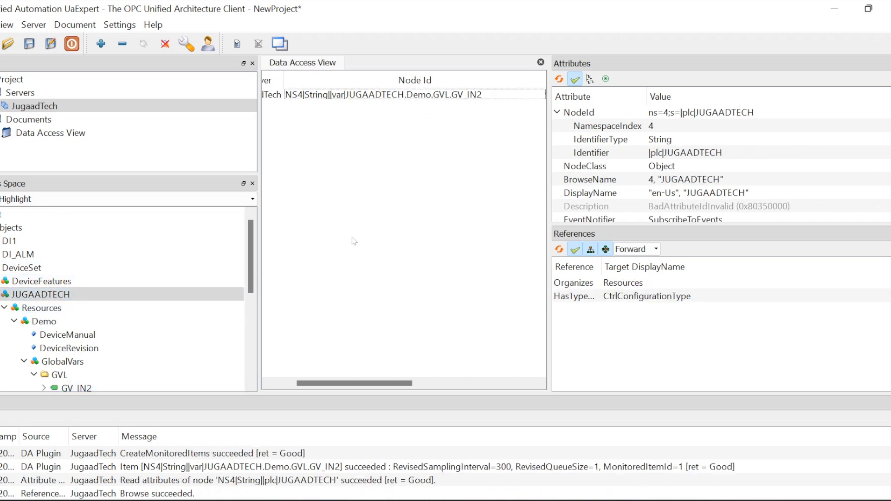